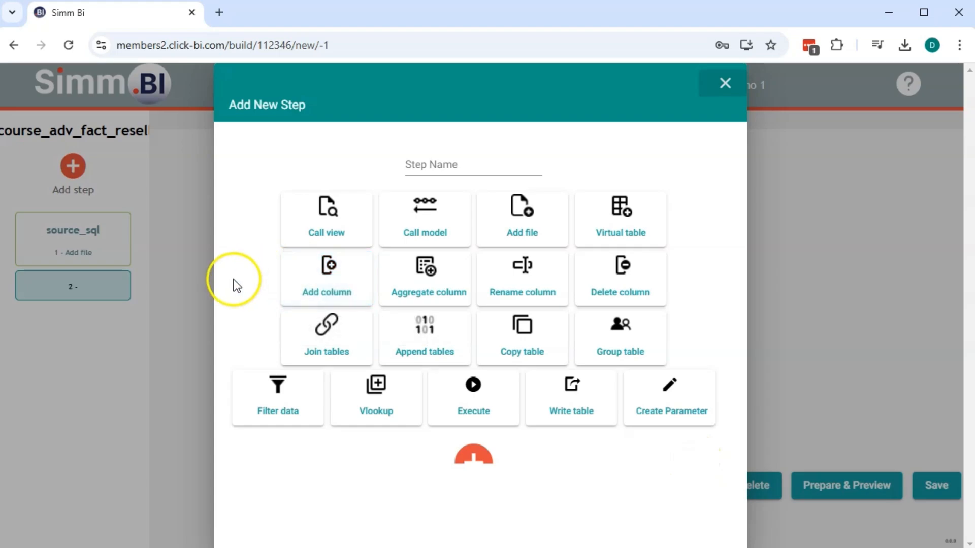
- Create an Add column step named "add column" in the model
left_click(350, 276)
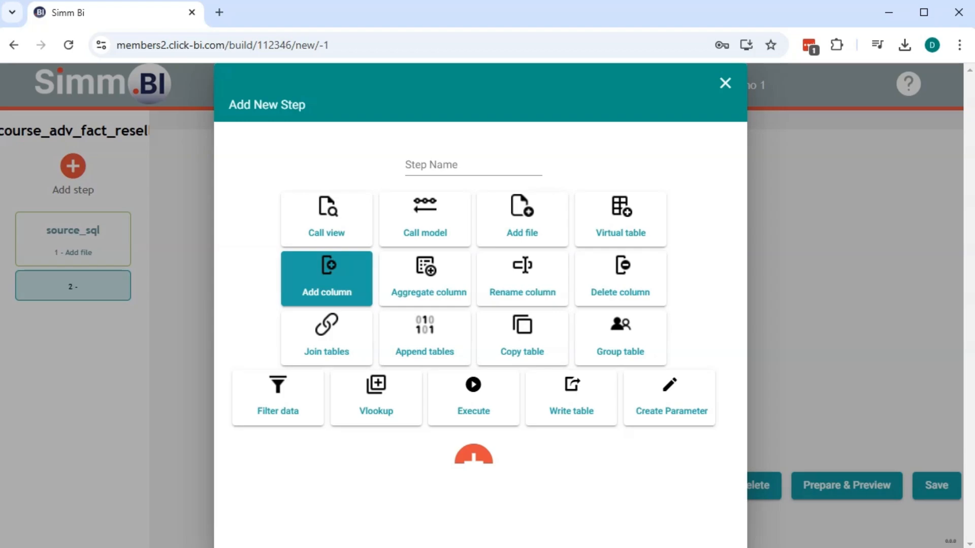
left_click(456, 166)
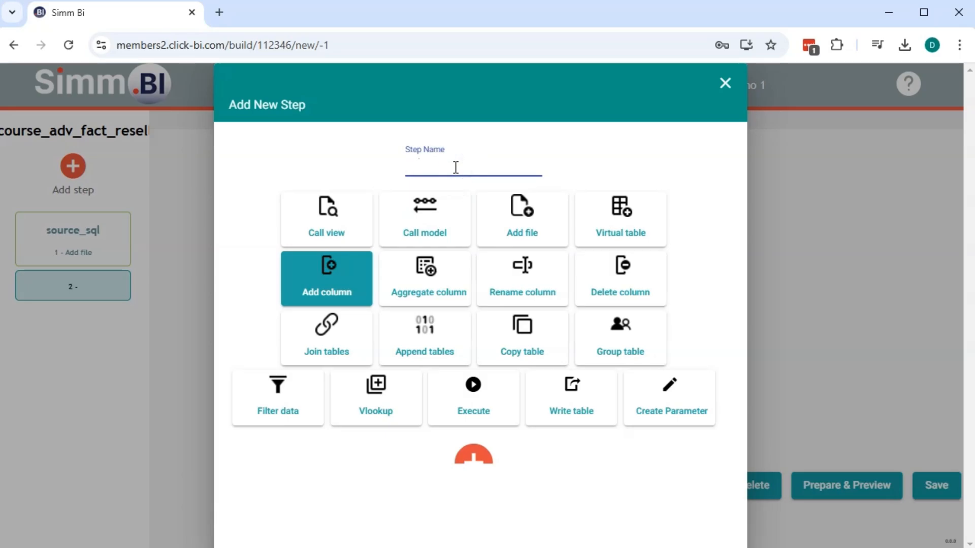
type("add column")
left_click(476, 454)
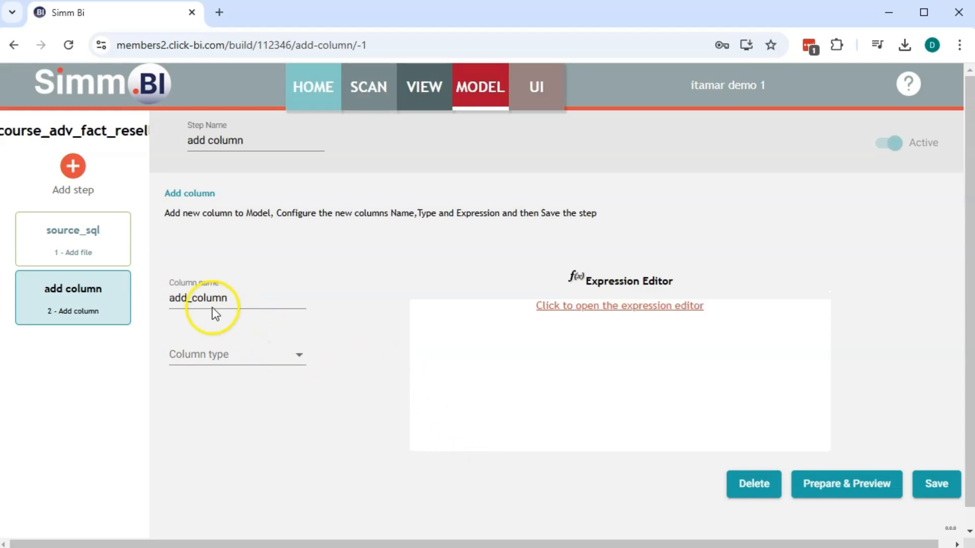
- Set the new column's type to Decimal and name the column "profit"
left_click(202, 368)
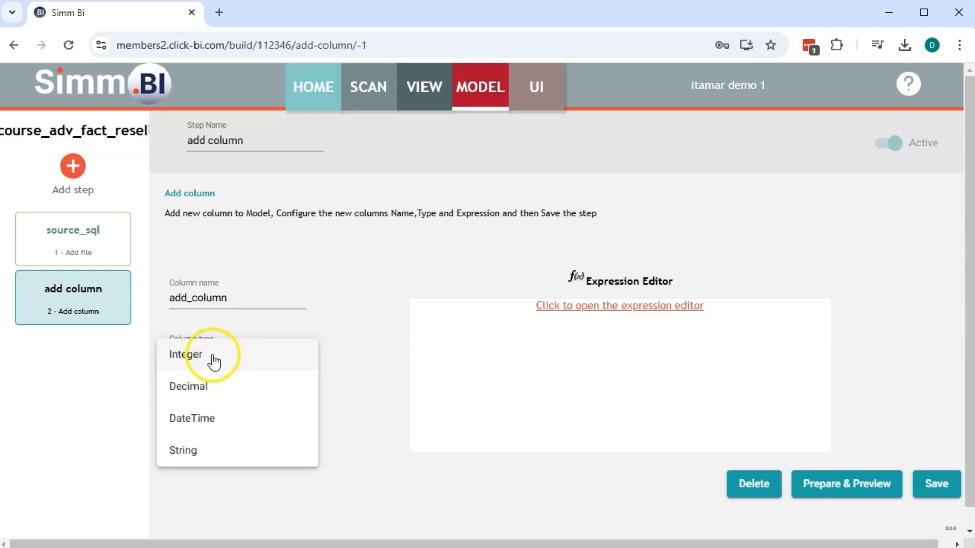
left_click(195, 387)
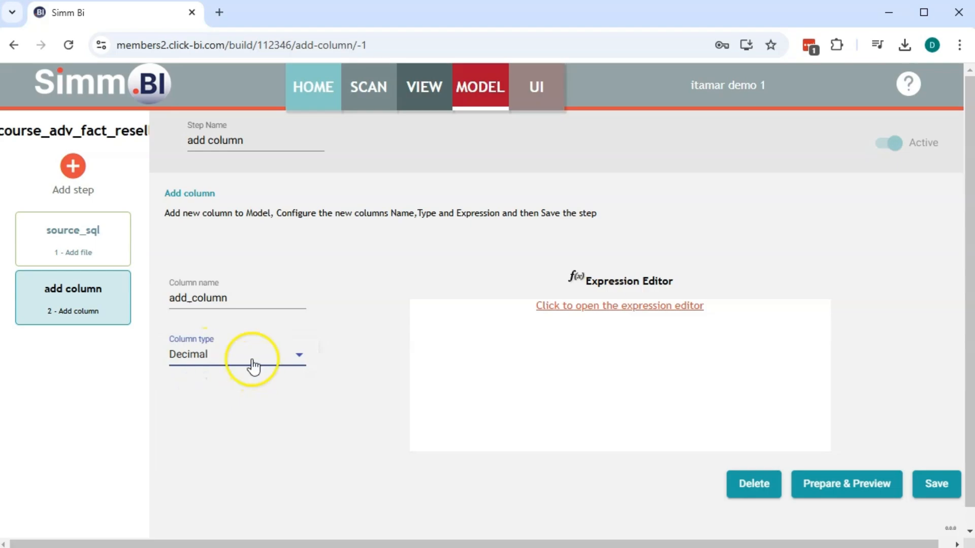
left_click(367, 480)
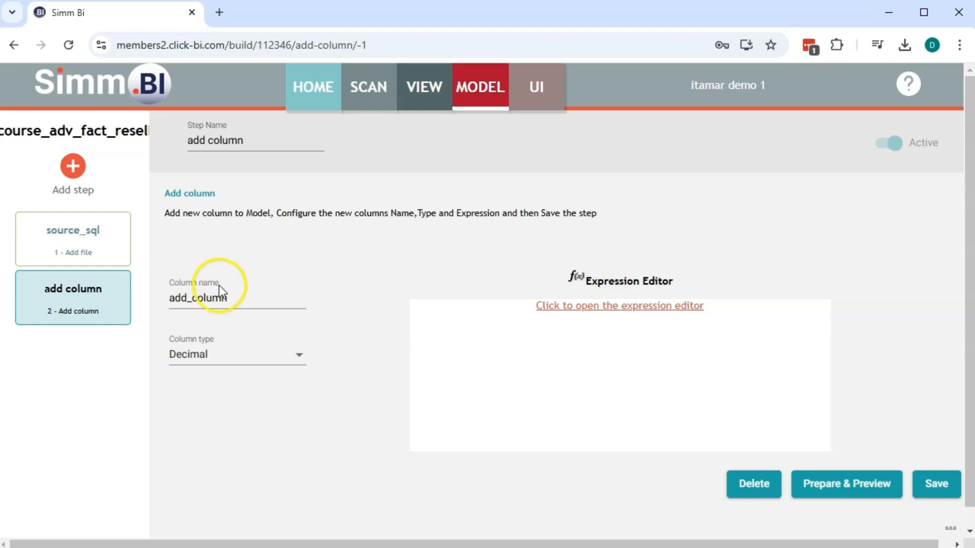
left_click_drag(229, 300, 162, 304)
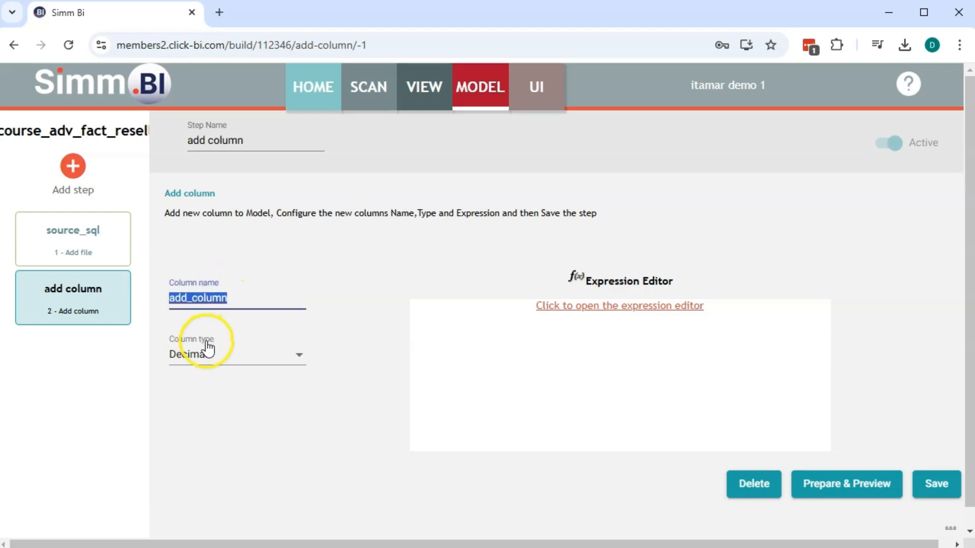
type("pr")
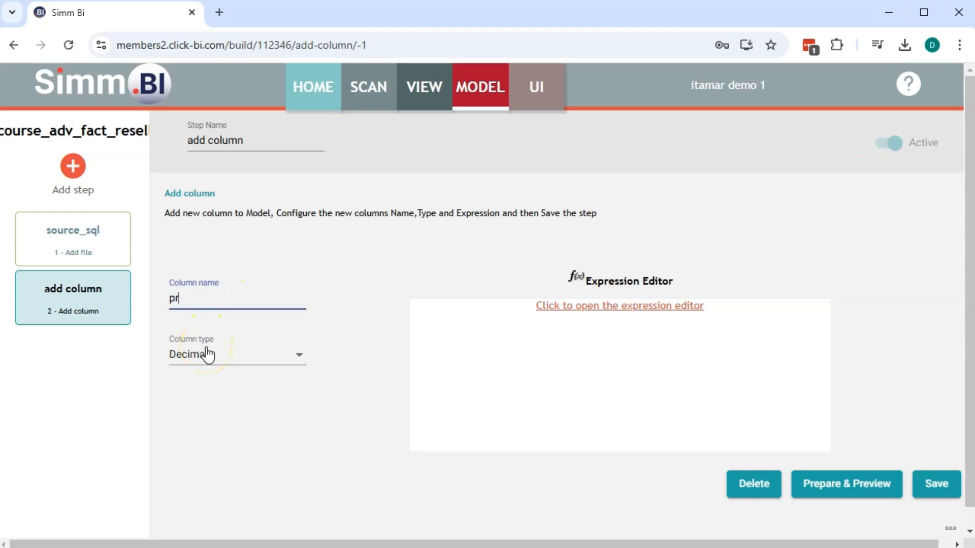
type("ofit")
- Open the profit column's expression editor, allowing clickBi_local_extensions to launch, and resize the editor window
left_click(594, 310)
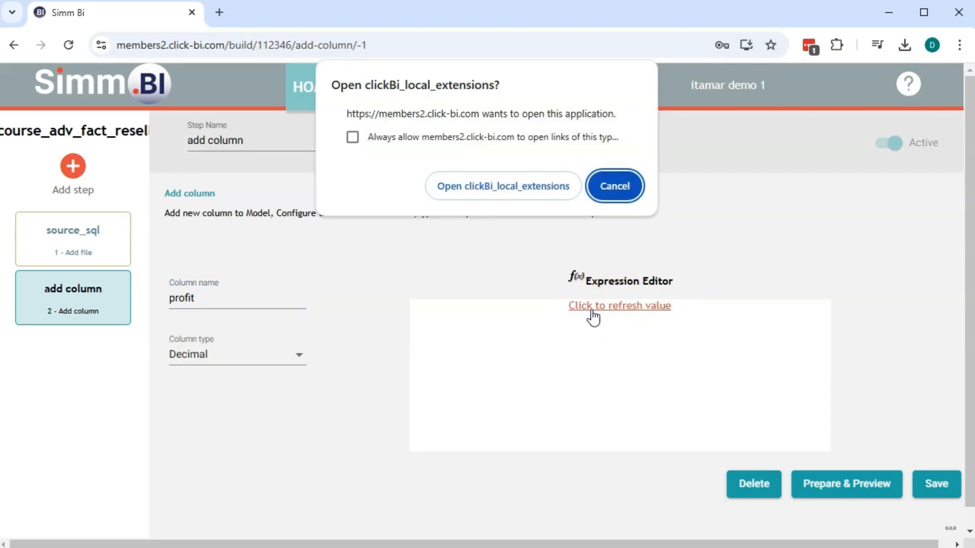
left_click(483, 186)
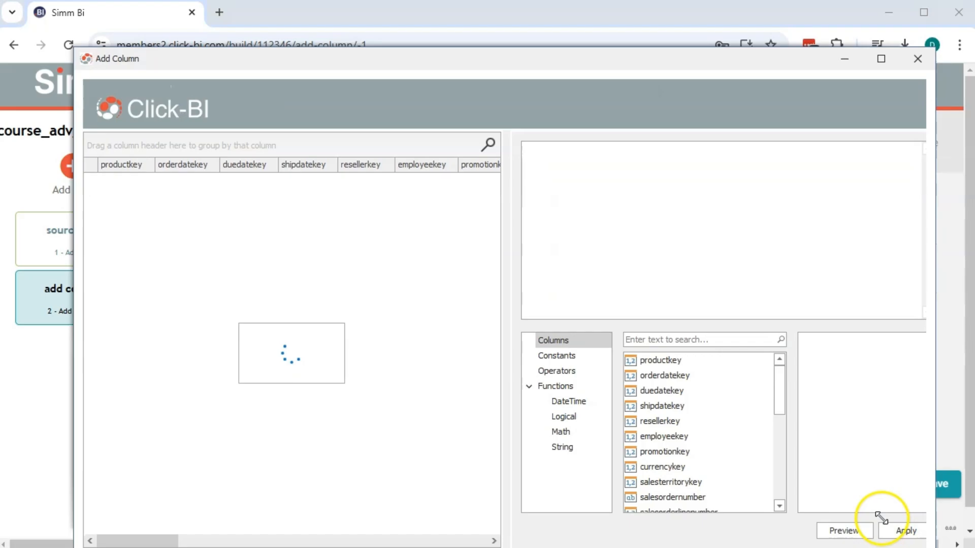
left_click_drag(881, 518, 810, 460)
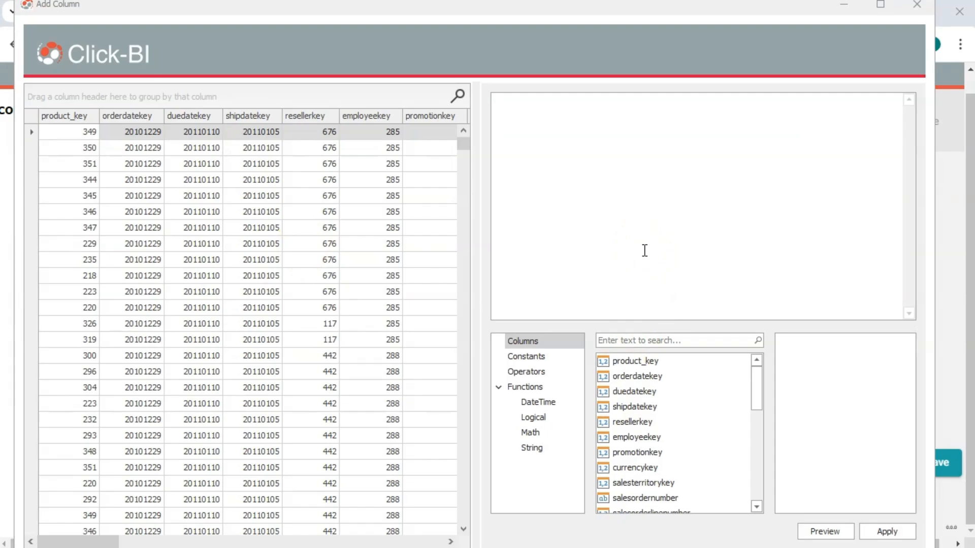
- Examine the columns, constants and operators available for building the expression
left_click(533, 339)
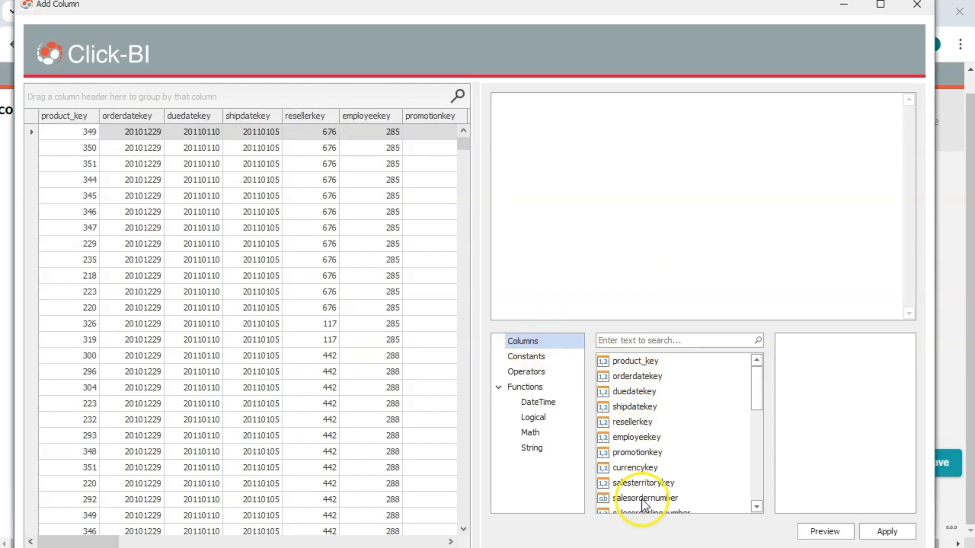
left_click(541, 359)
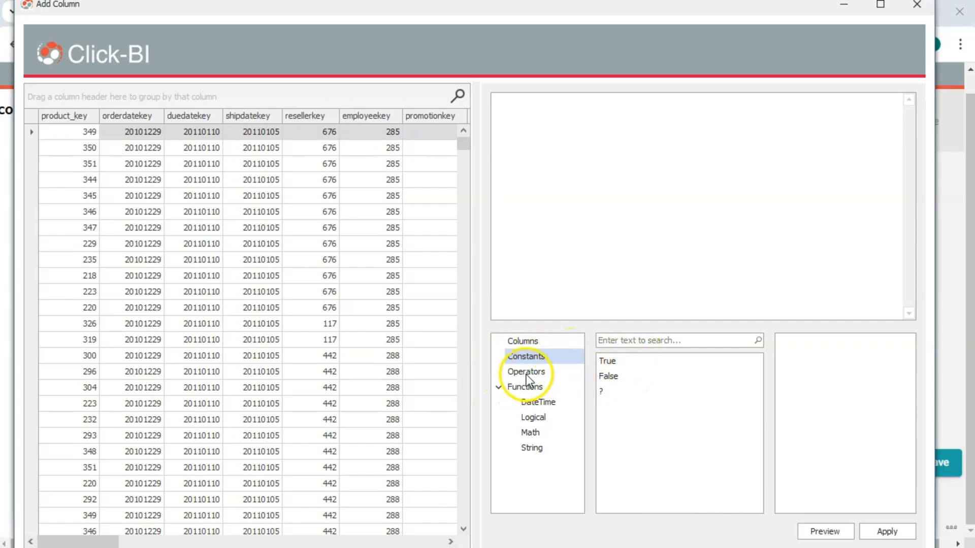
left_click(526, 374)
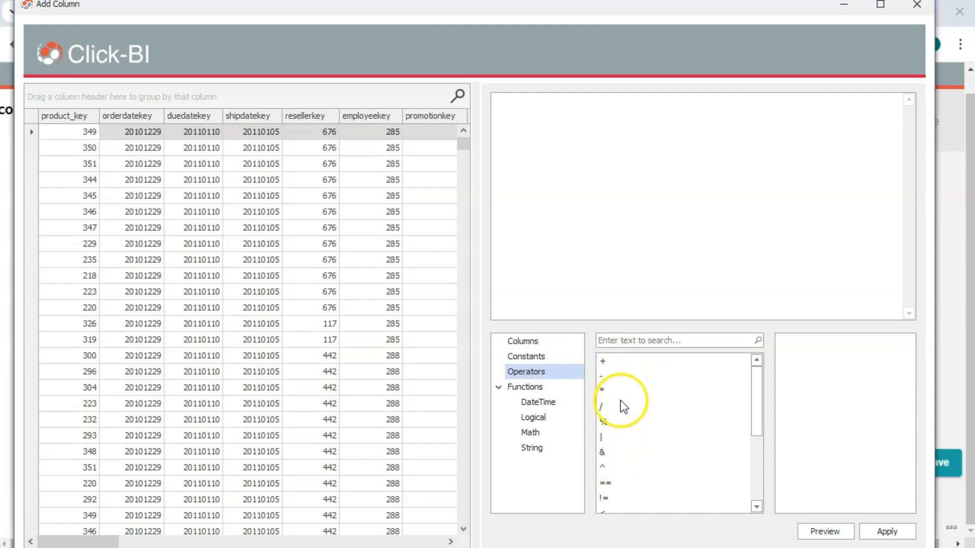
scroll(622, 402, "down", 3)
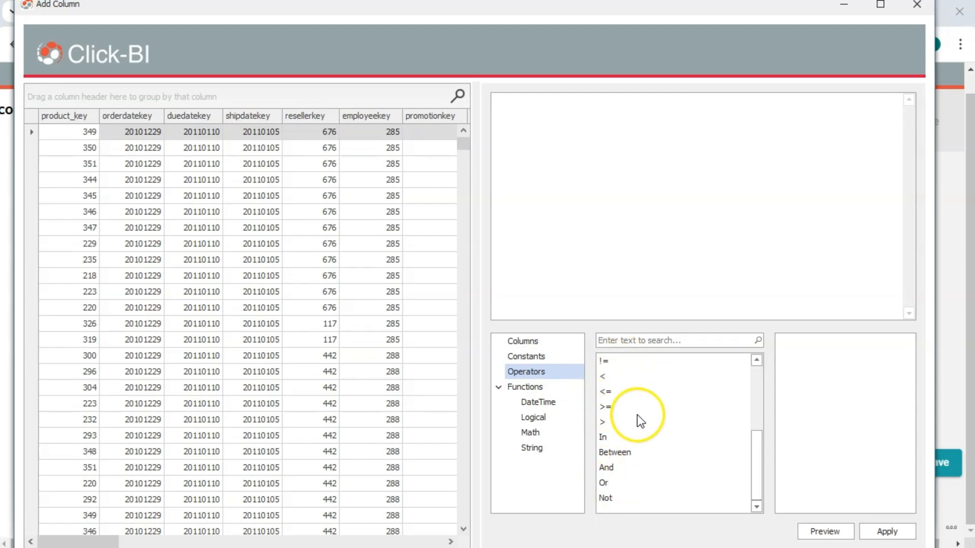
scroll(644, 440, "up", 3)
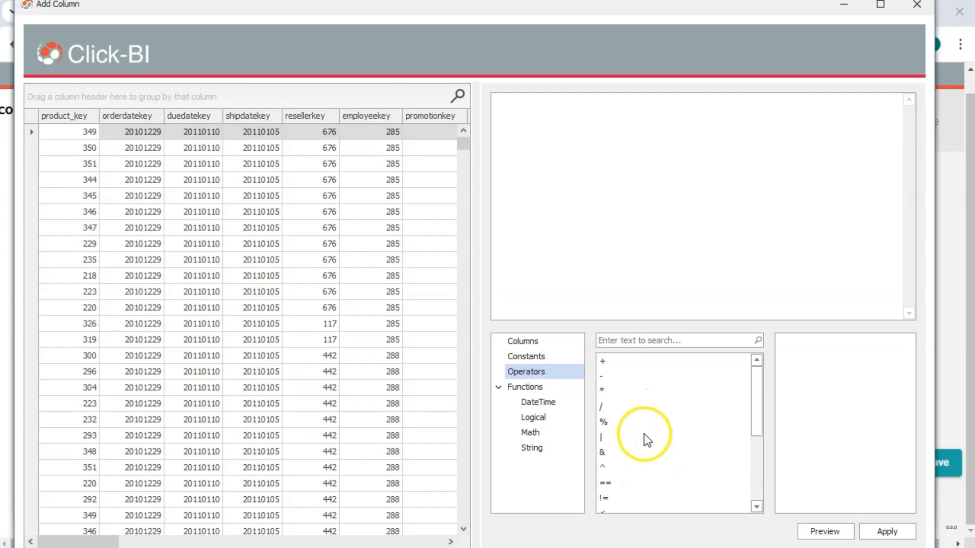
- Examine the DateTime, Logical, Math and String functions available in the expression editor
left_click(538, 390)
left_click(542, 403)
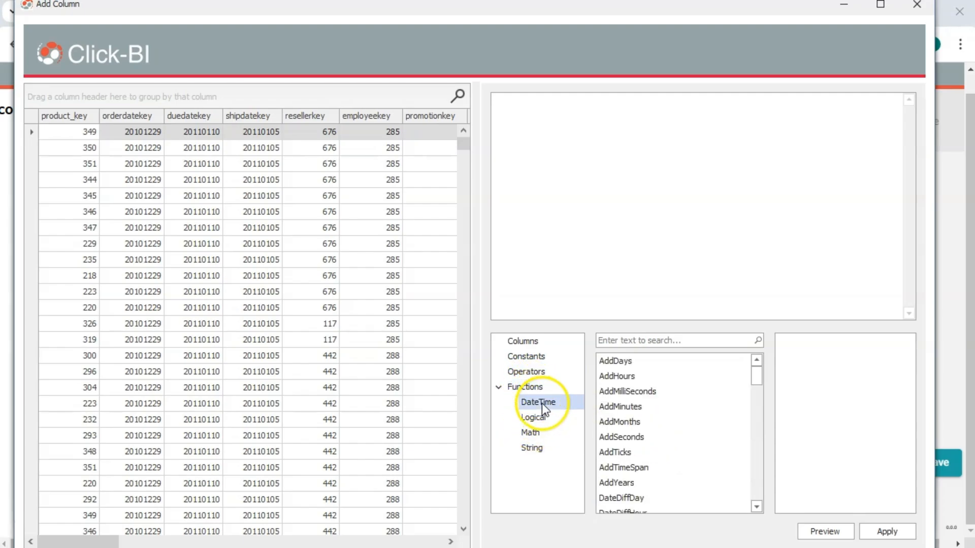
scroll(637, 428, "down", 13)
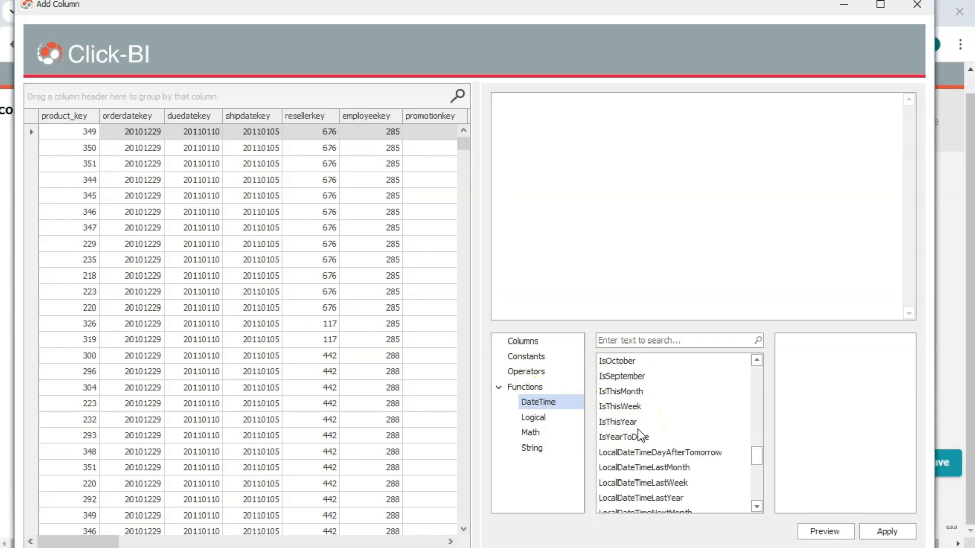
scroll(637, 429, "down", 3)
left_click(534, 420)
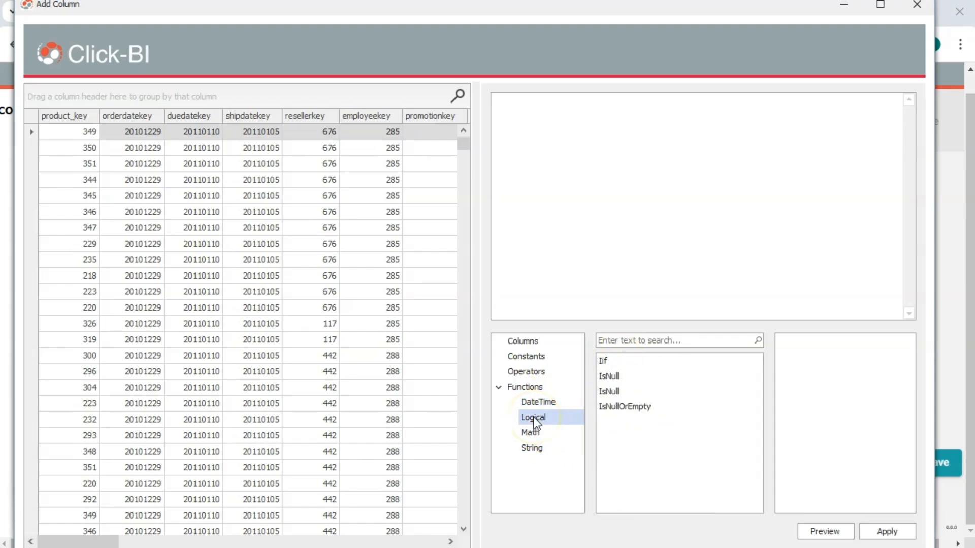
left_click(533, 432)
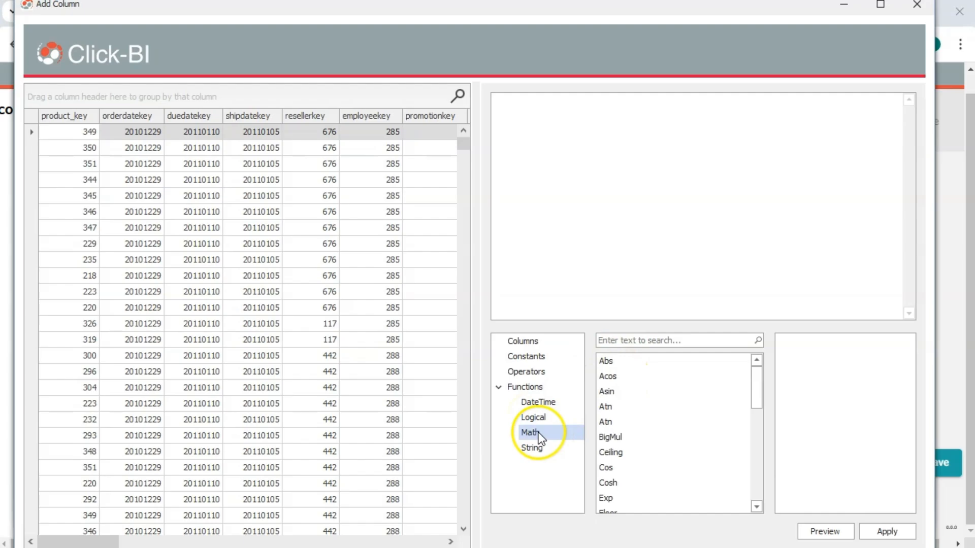
scroll(656, 401, "down", 1)
scroll(653, 402, "down", 4)
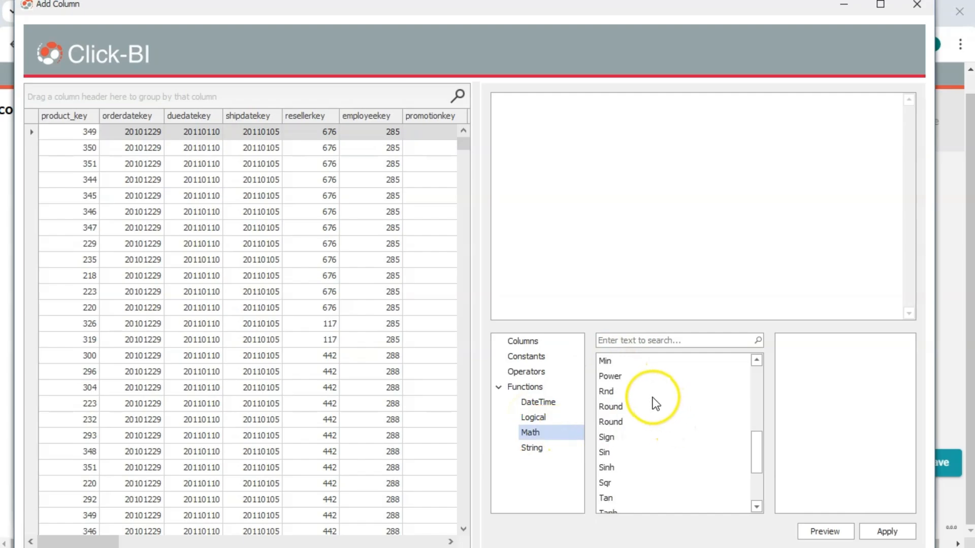
left_click(532, 448)
scroll(643, 396, "down", 5)
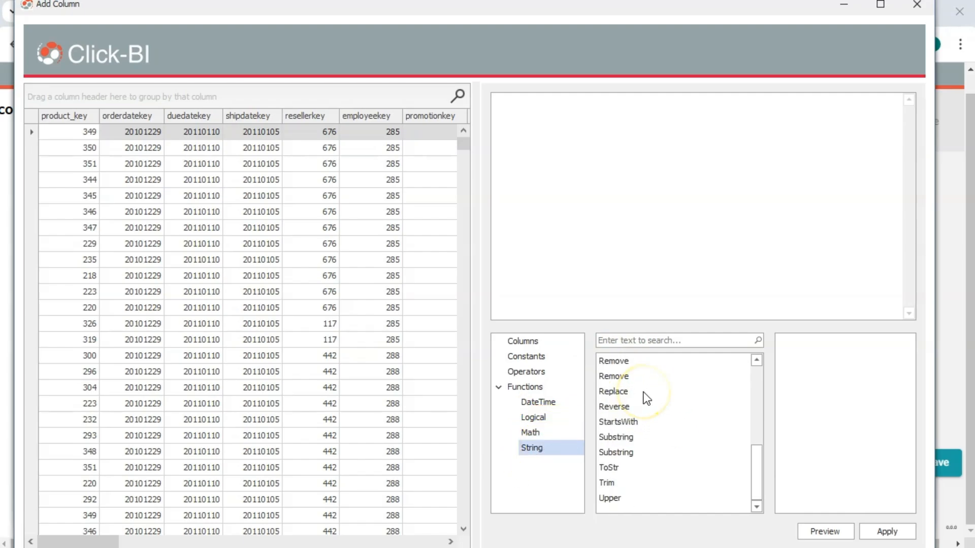
scroll(644, 396, "up", 5)
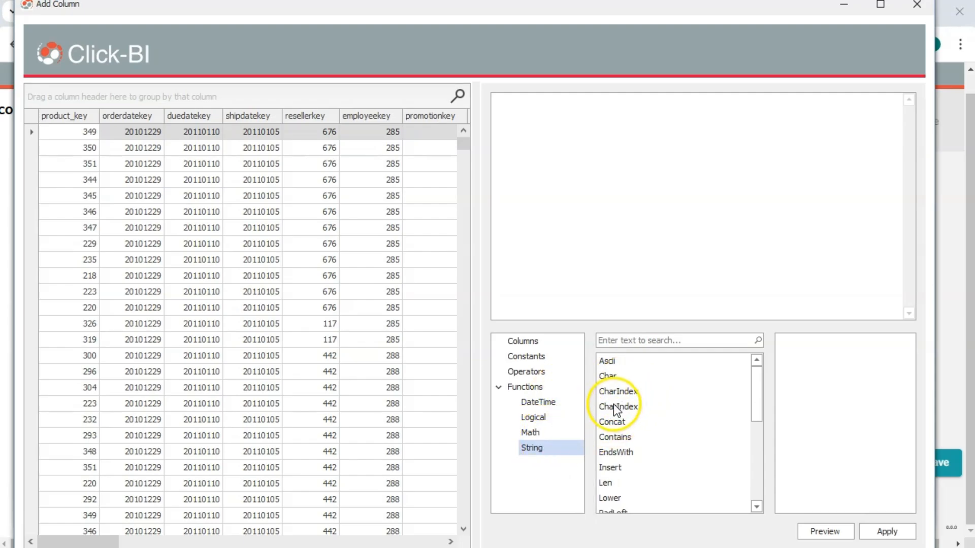
double_click(614, 377)
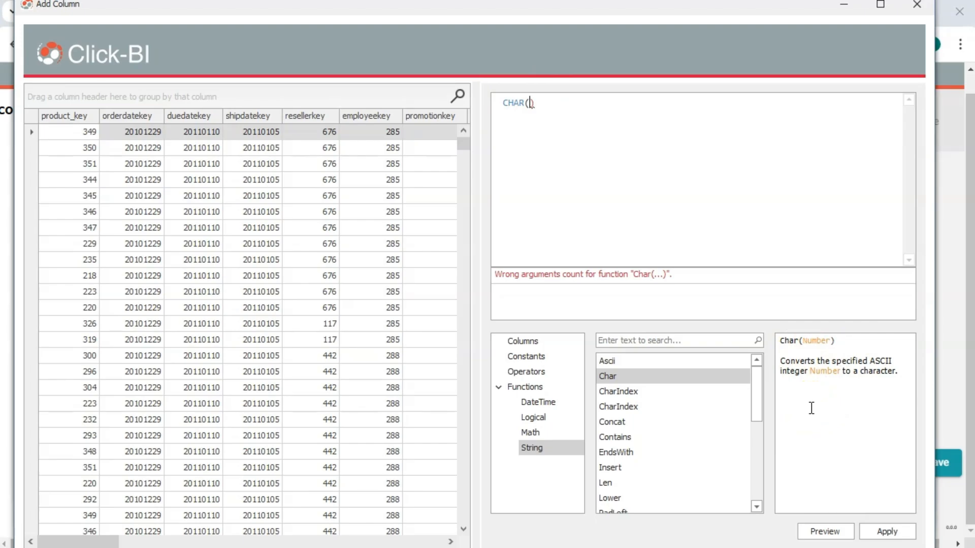
left_click(502, 295)
left_click_drag(534, 120, 477, 109)
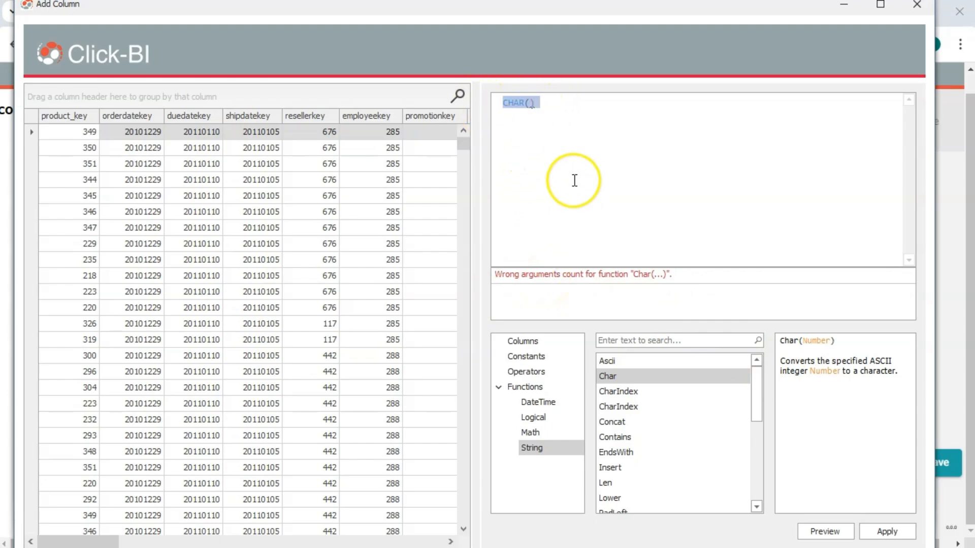
key("Delete")
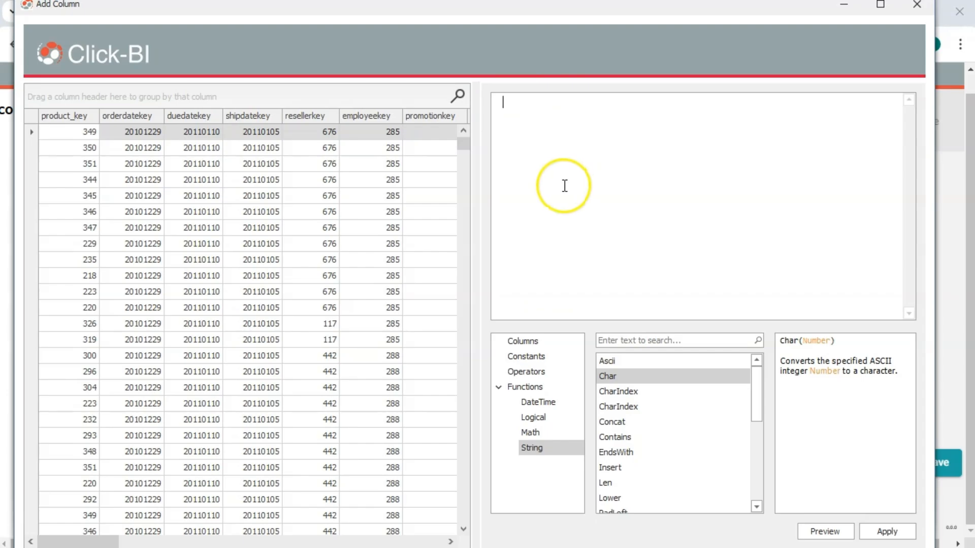
type("iytguiop")
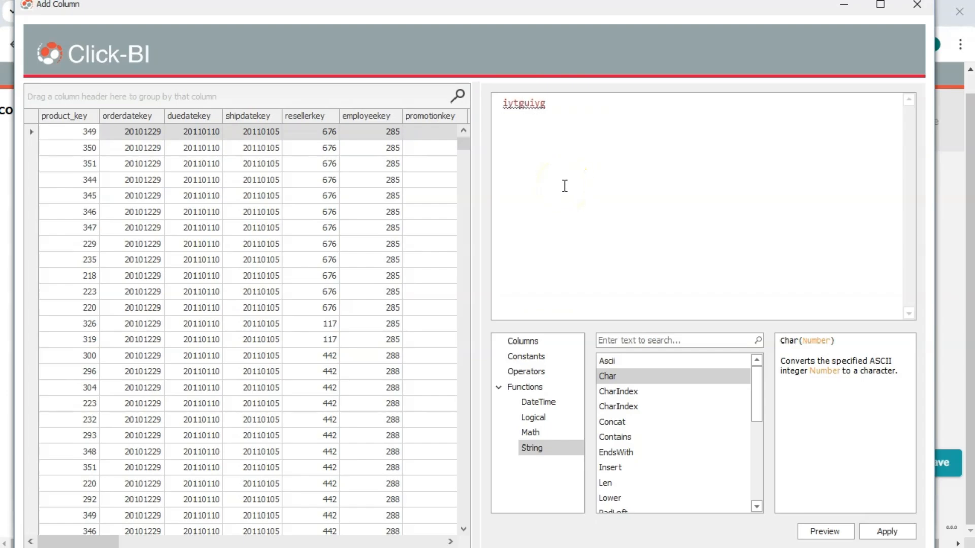
key("BackSpace")
key("BackSpace")
key("BackSpace")
key("BackSpace")
key("BackSpace")
key("BackSpace")
key("BackSpace")
key("BackSpace")
left_click(552, 205)
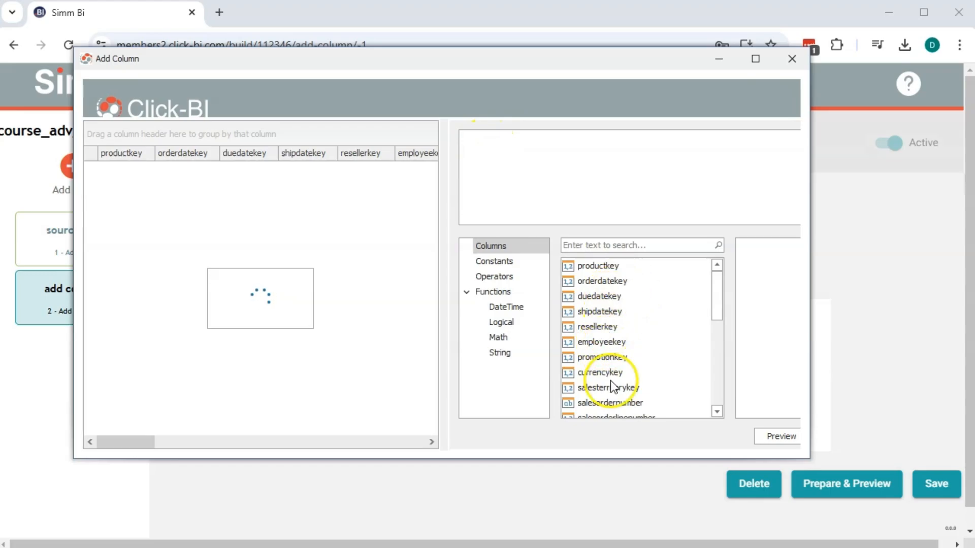
- Filter the available columns by "sa" and insert the salesamount column into the profit expression
scroll(612, 388, "down", 1)
scroll(623, 391, "down", 1)
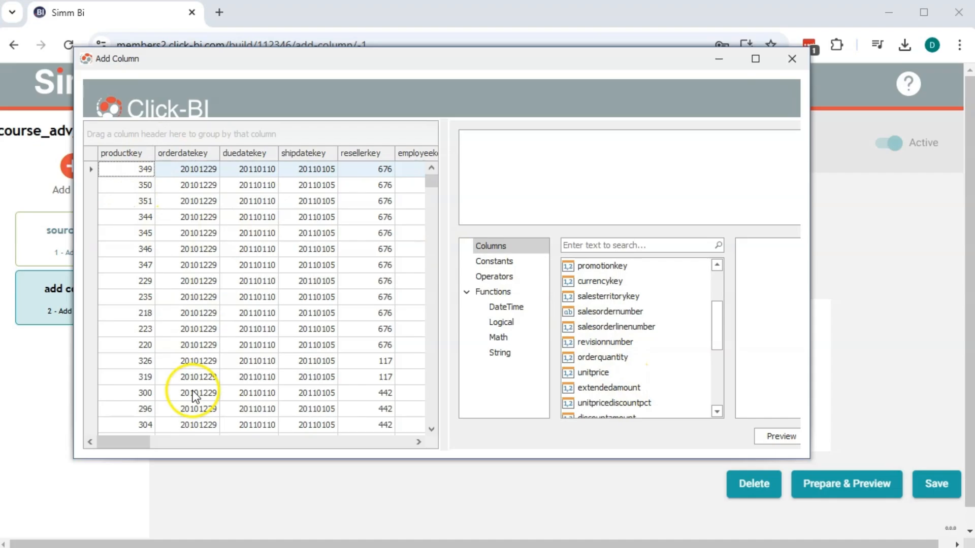
left_click_drag(136, 442, 327, 430)
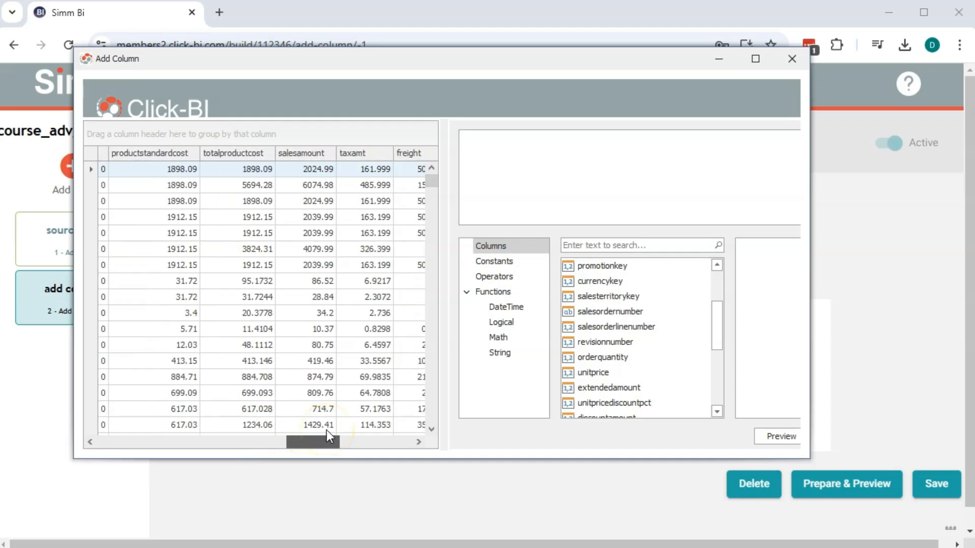
left_click_drag(327, 431, 324, 428)
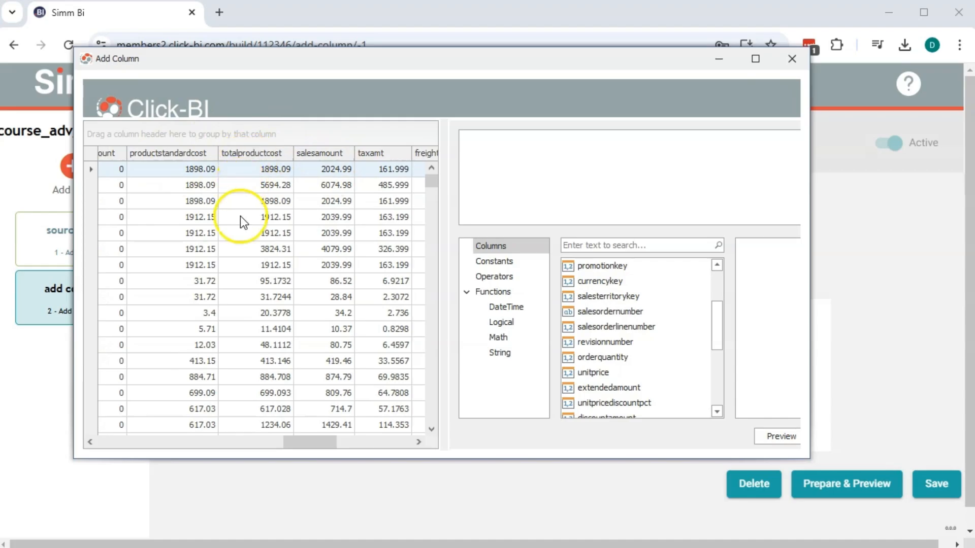
left_click_drag(309, 446, 334, 443)
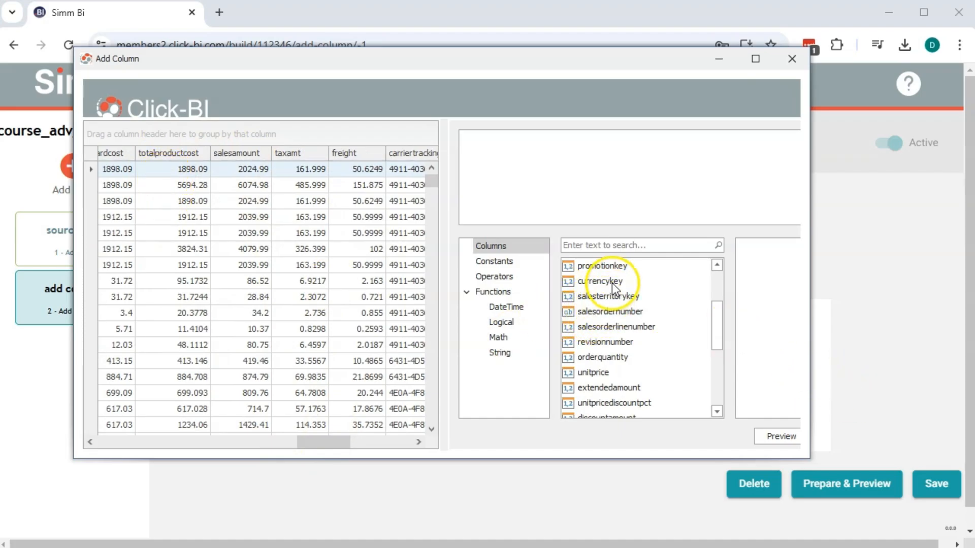
scroll(602, 330, "down", 3)
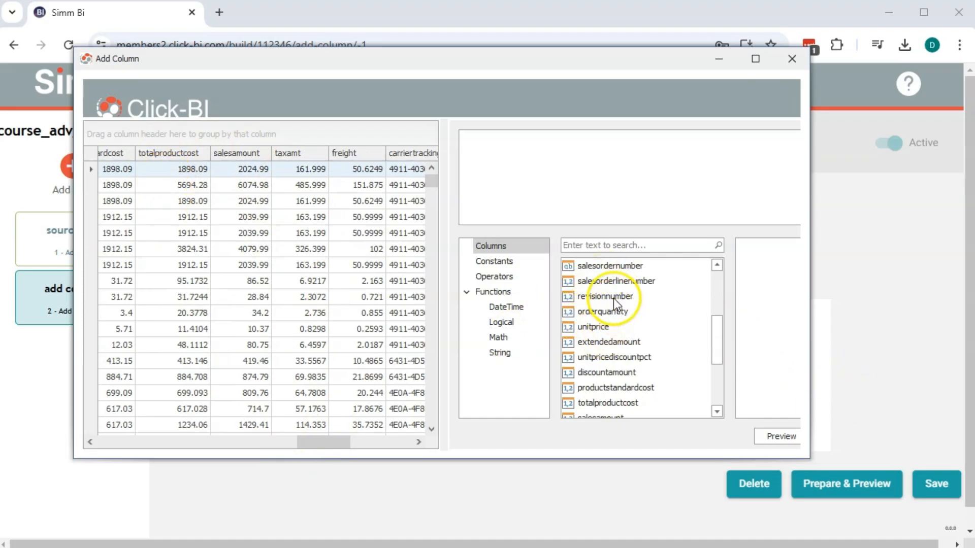
left_click(603, 245)
type("sa")
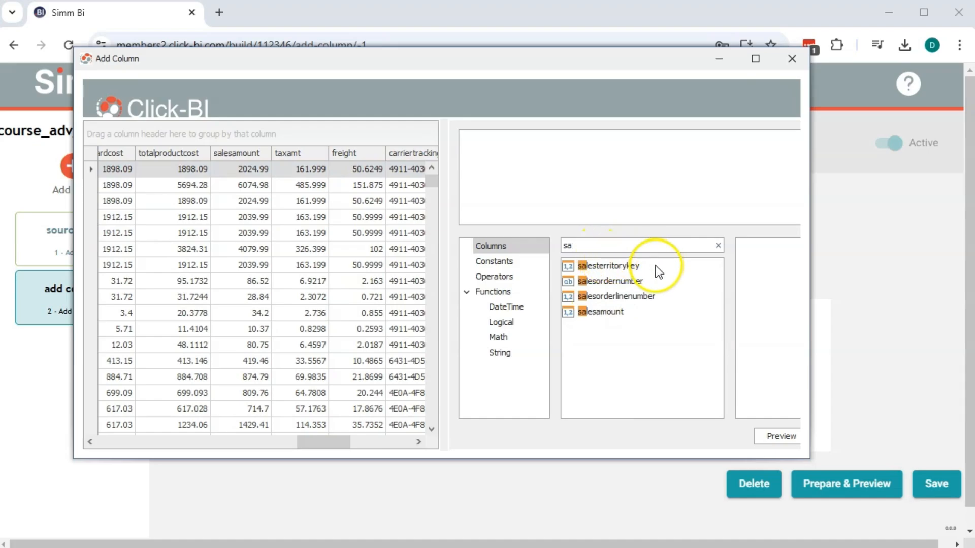
double_click(619, 312)
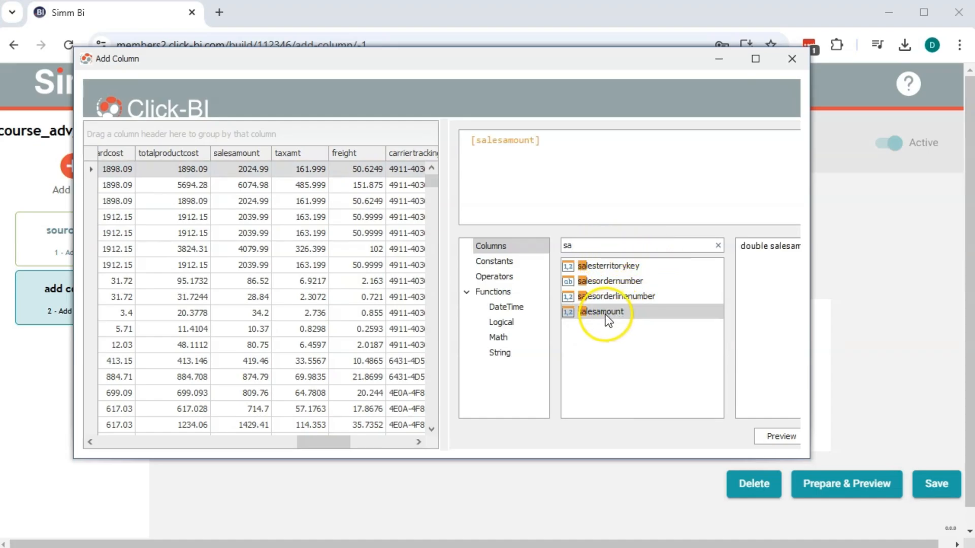
- Complete the profit expression by subtracting totalproductcost from salesamount, finding the column by filtering for "cost"
left_click(548, 149)
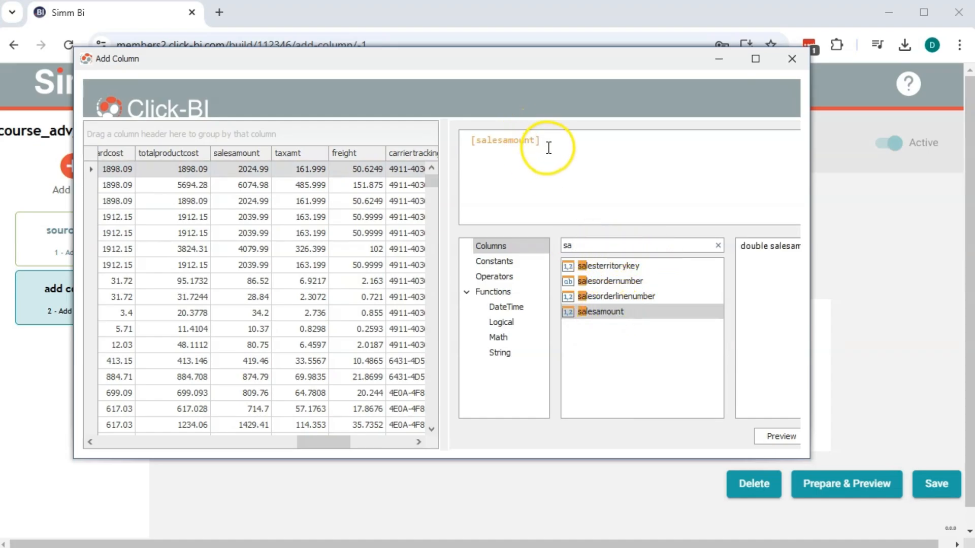
type("-")
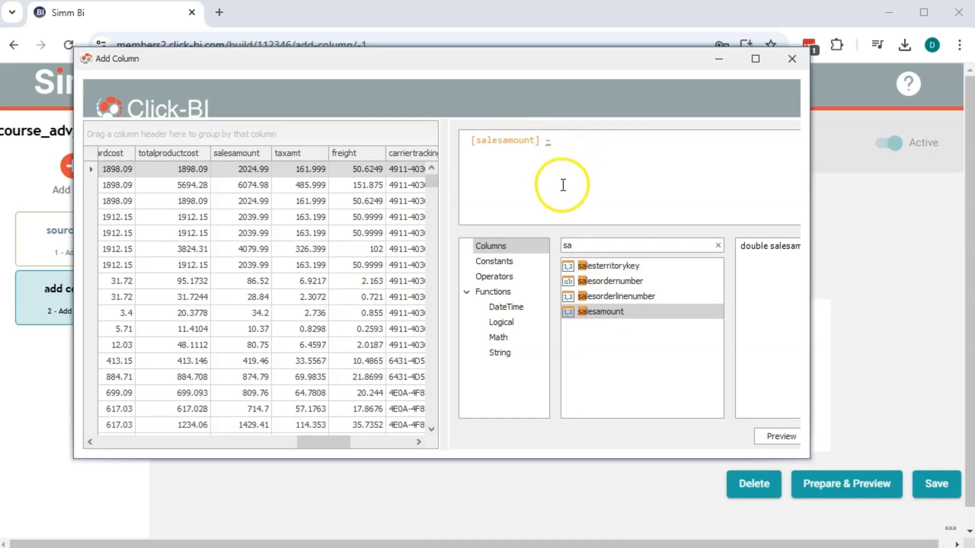
double_click(565, 246)
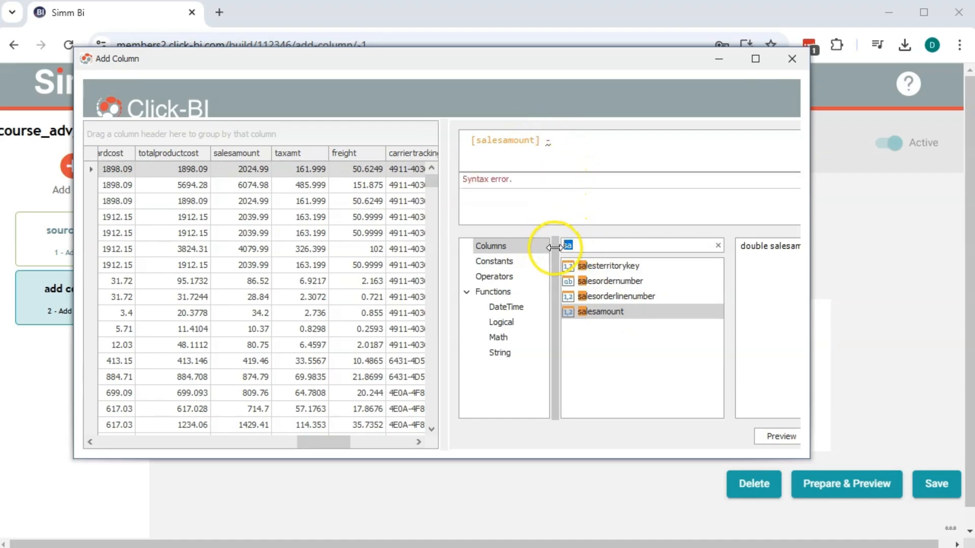
type("cost")
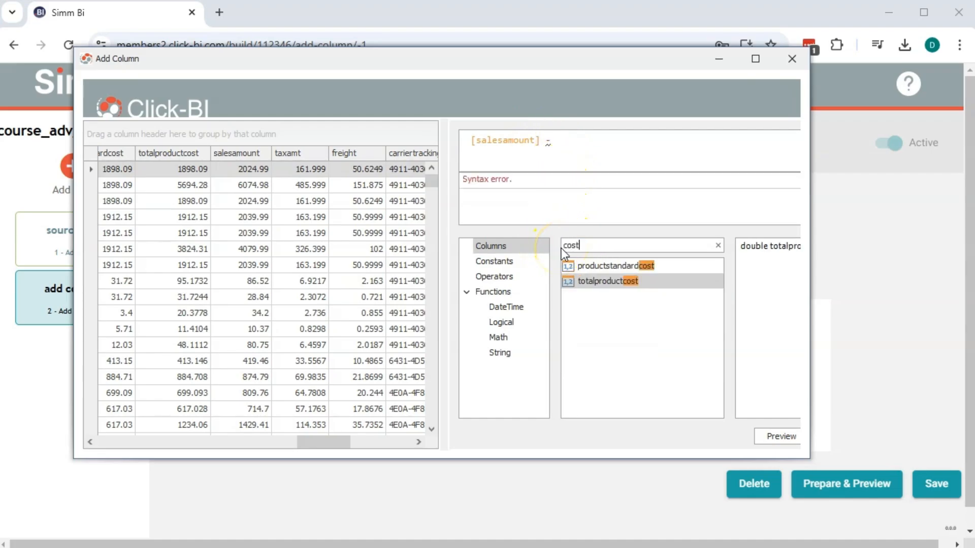
left_click(608, 284)
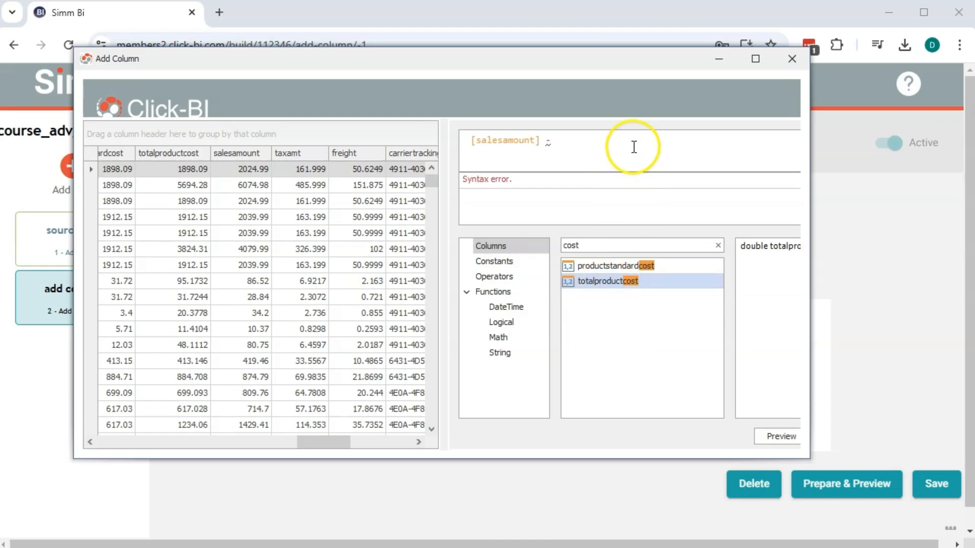
double_click(608, 284)
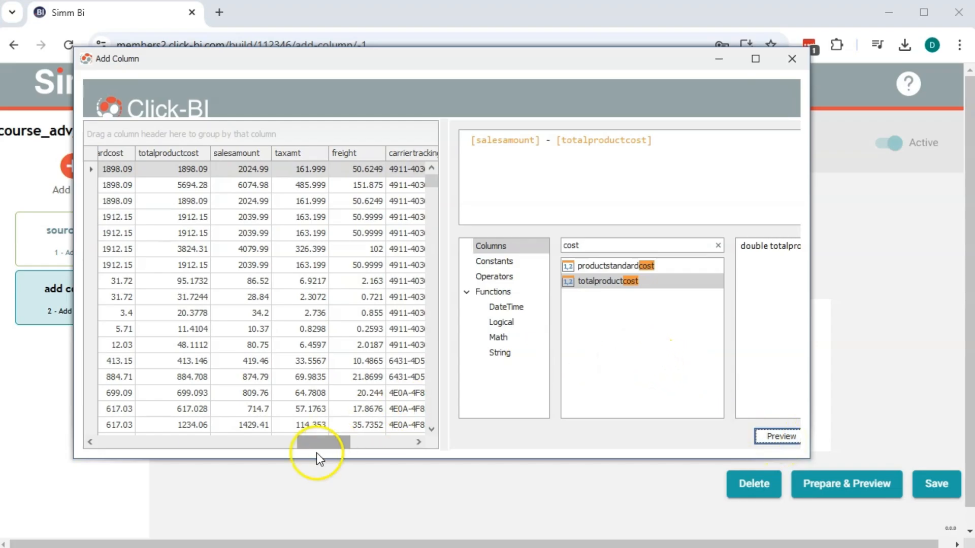
- Compare the profit column's preview values with the totalproductcost and salesamount columns
left_click_drag(319, 442, 409, 447)
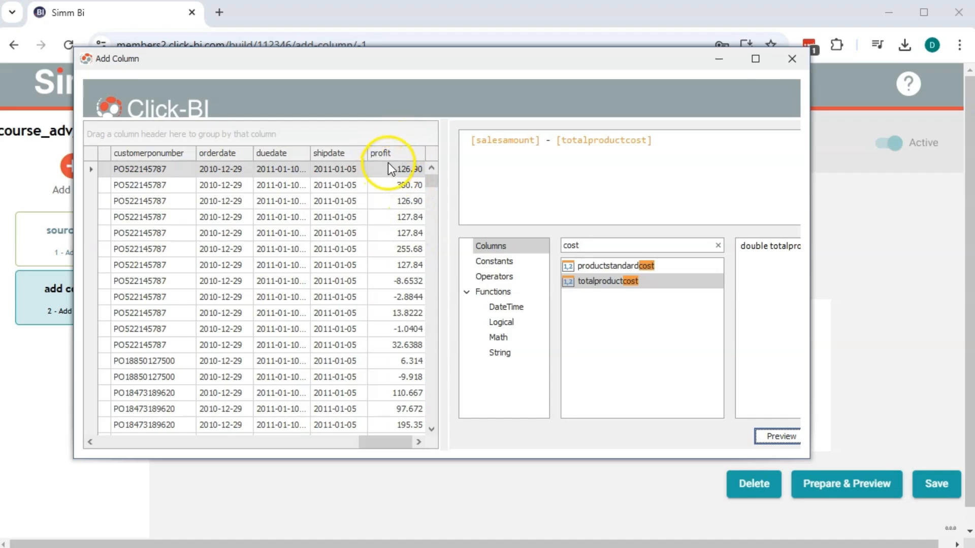
left_click_drag(393, 442, 328, 440)
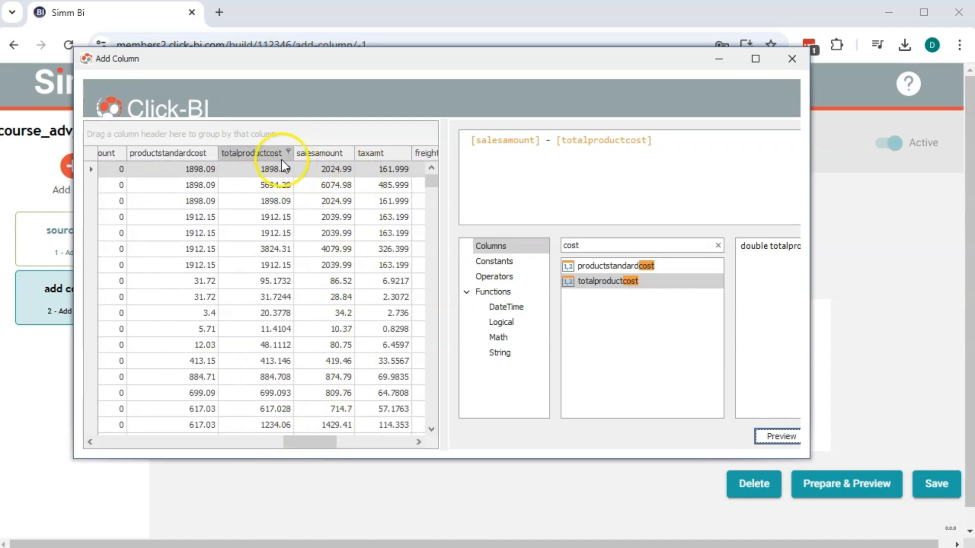
left_click_drag(313, 444, 398, 451)
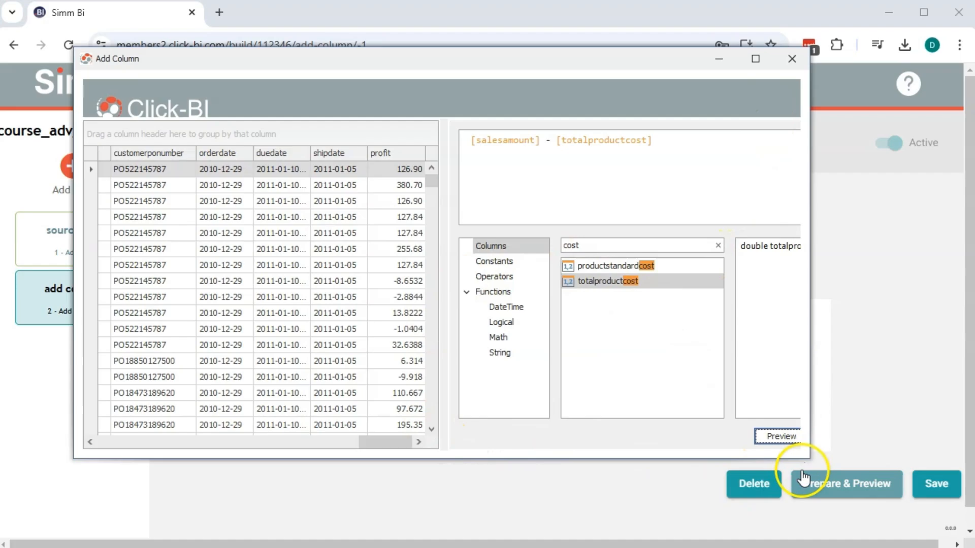
- Widen the editor window to apply the profit expression and save the add column step
left_click_drag(811, 458, 950, 459)
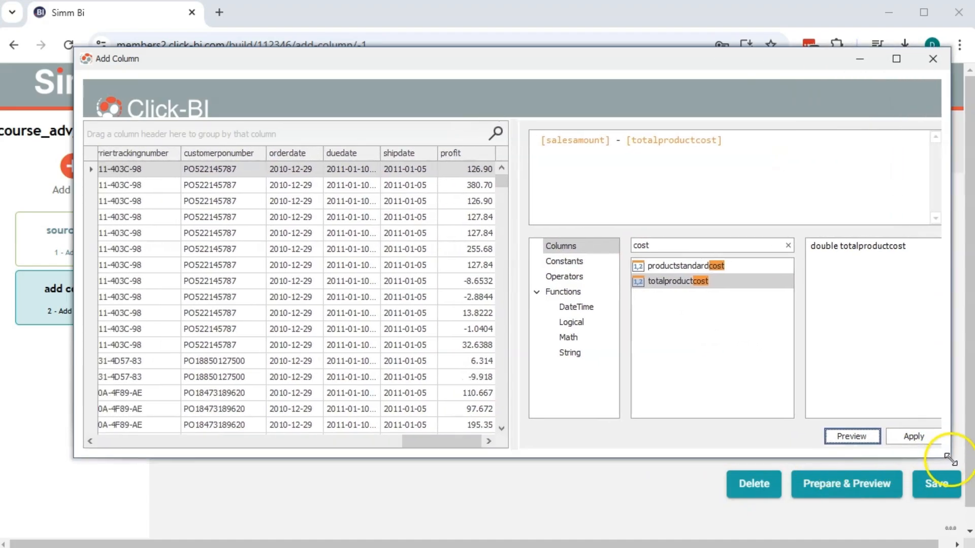
left_click(892, 437)
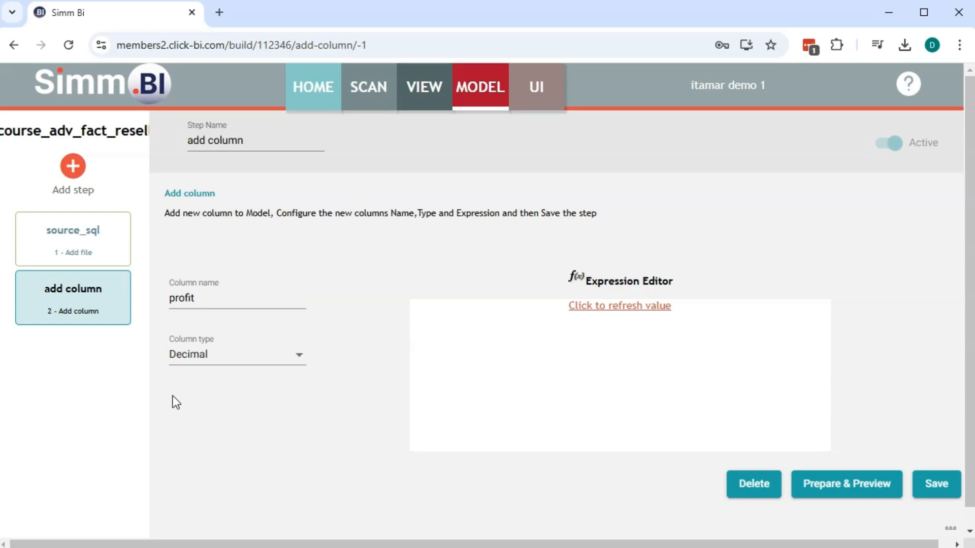
left_click(72, 165)
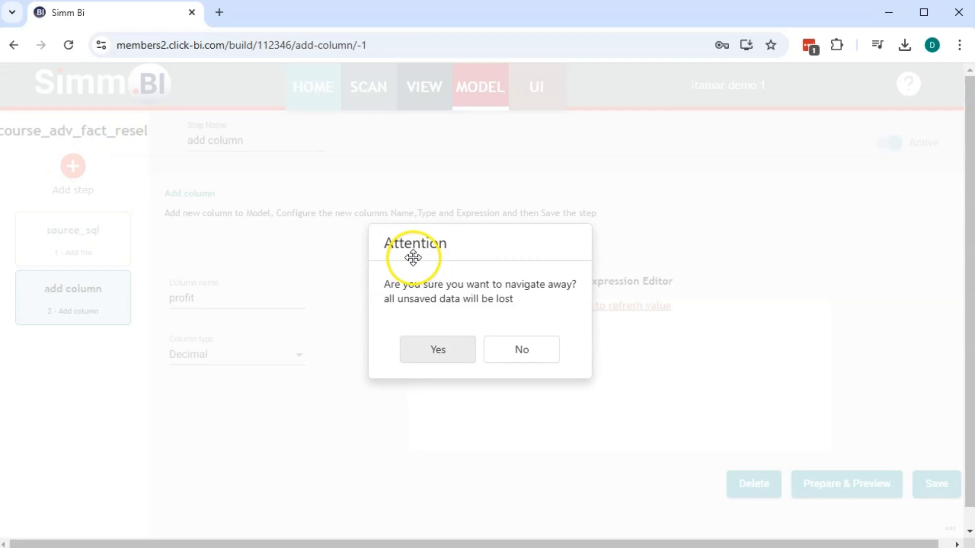
left_click(524, 351)
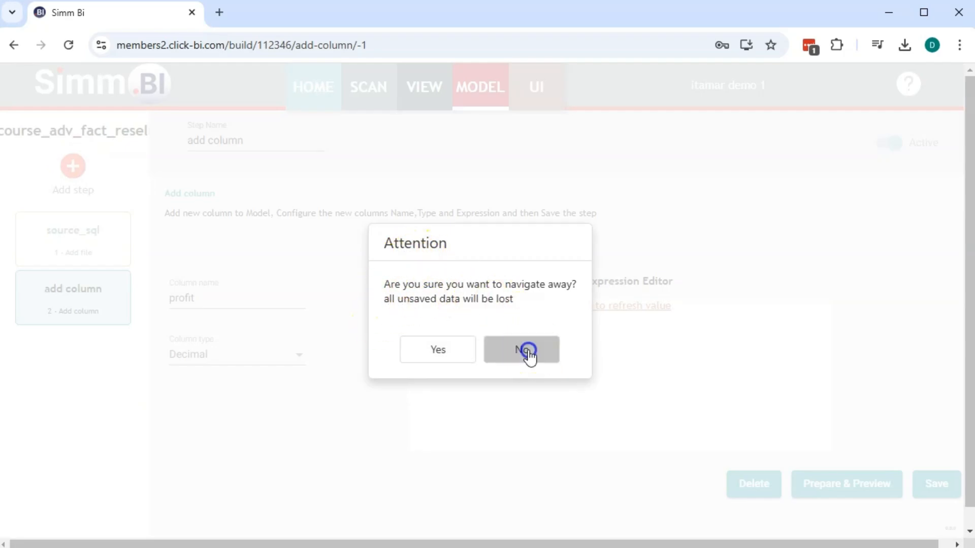
left_click(922, 485)
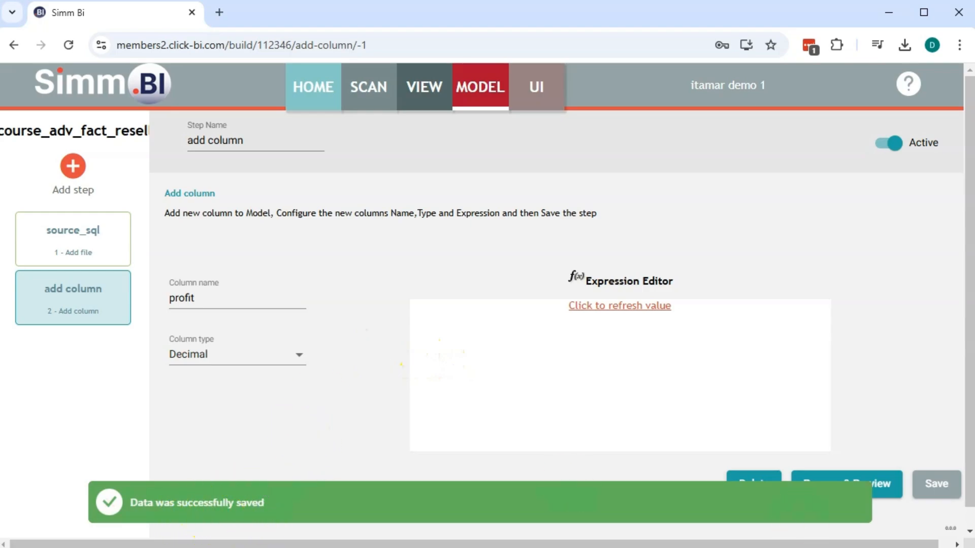
- Prepare and preview the add column step's data, examine the profit column and close the preview
left_click(884, 486)
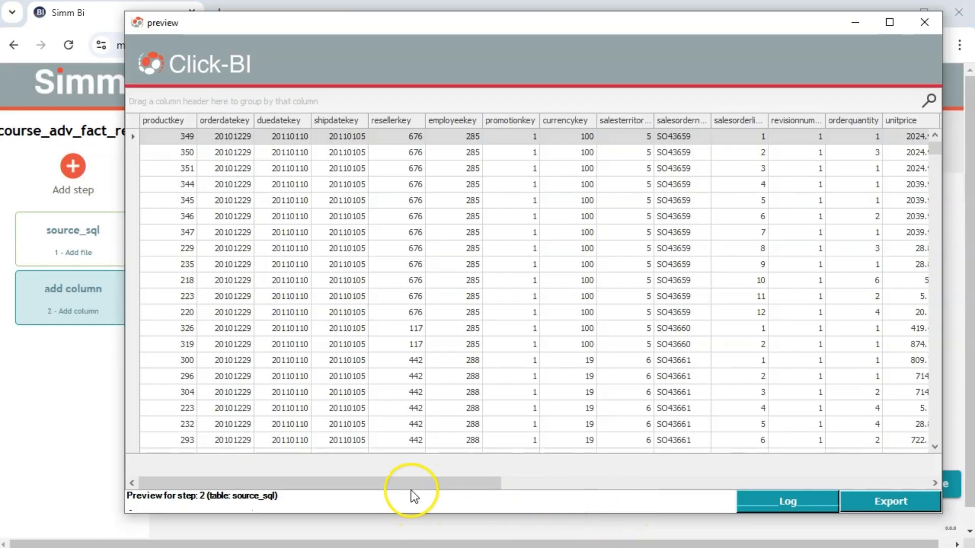
left_click_drag(411, 484, 869, 464)
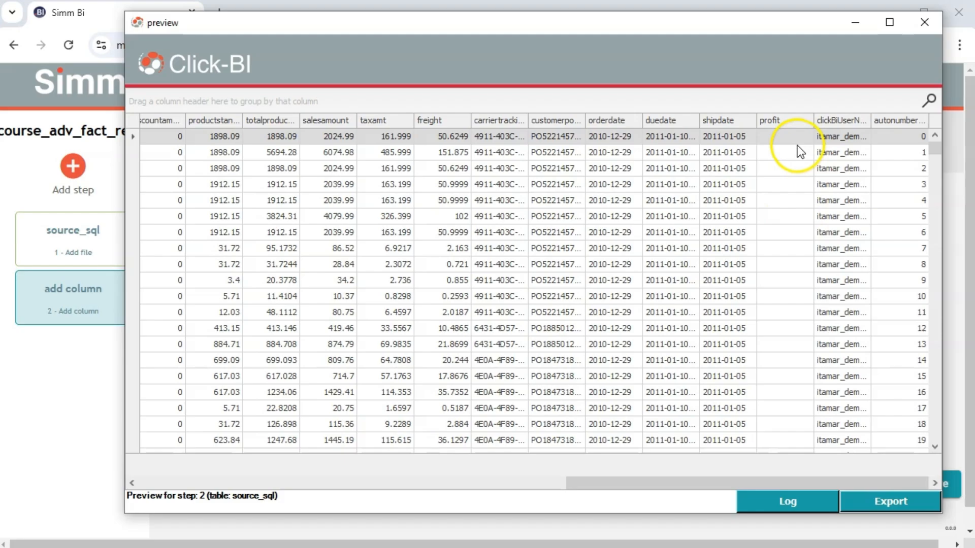
left_click(780, 154)
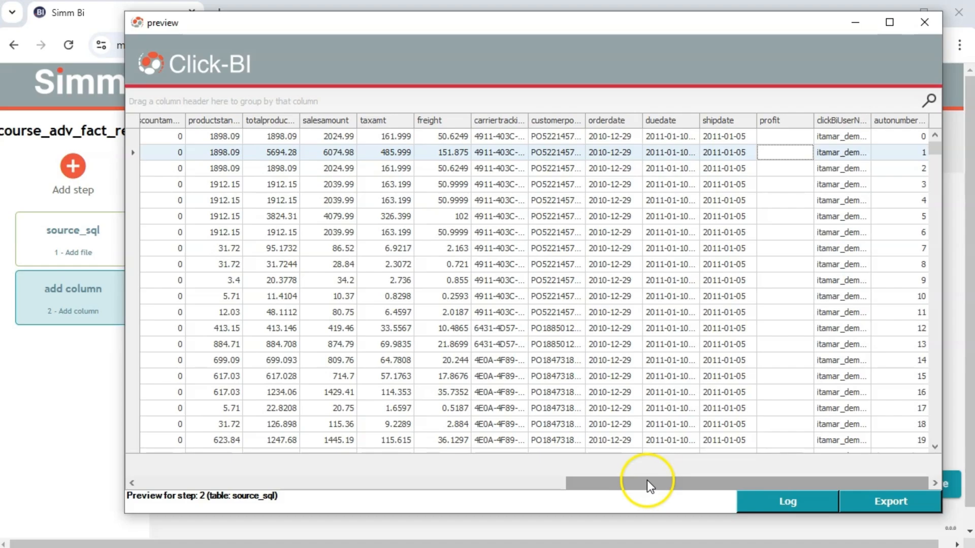
left_click_drag(647, 481, 772, 403)
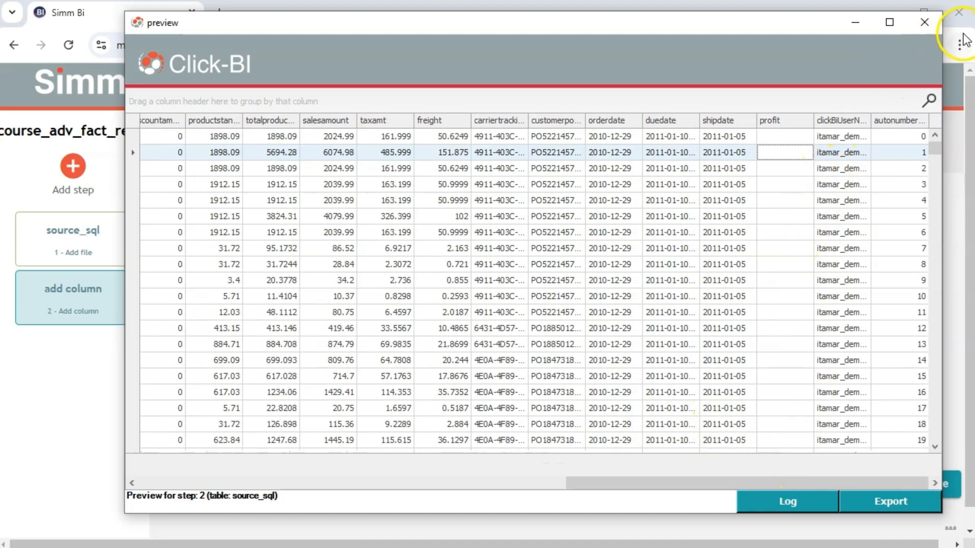
left_click(924, 22)
- Refresh the profit column's expression value and check the profit values in a new data preview
left_click(641, 311)
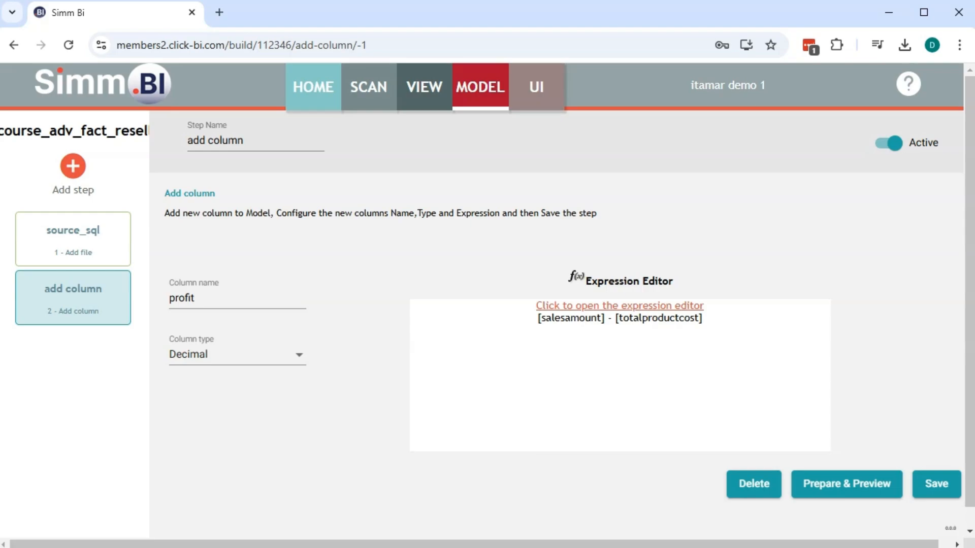
left_click(882, 481)
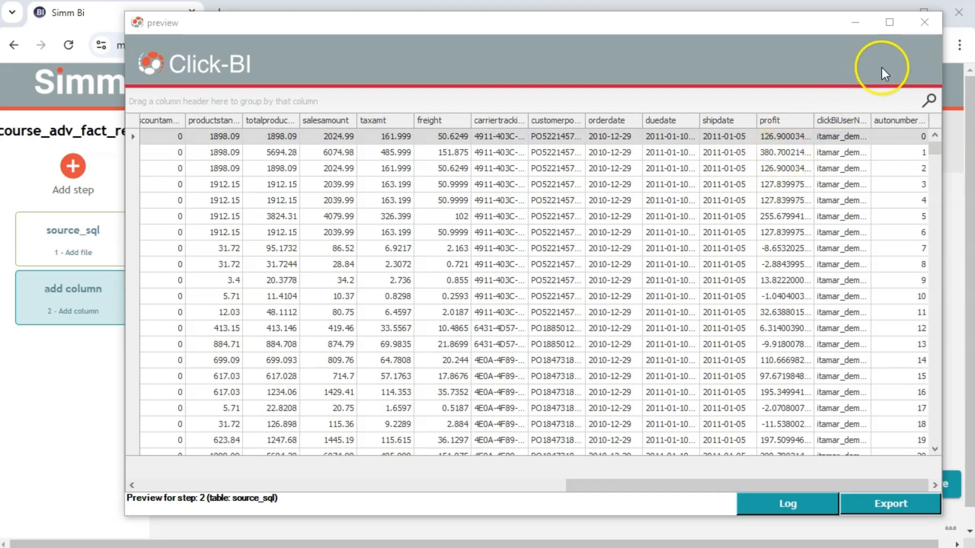
left_click(925, 22)
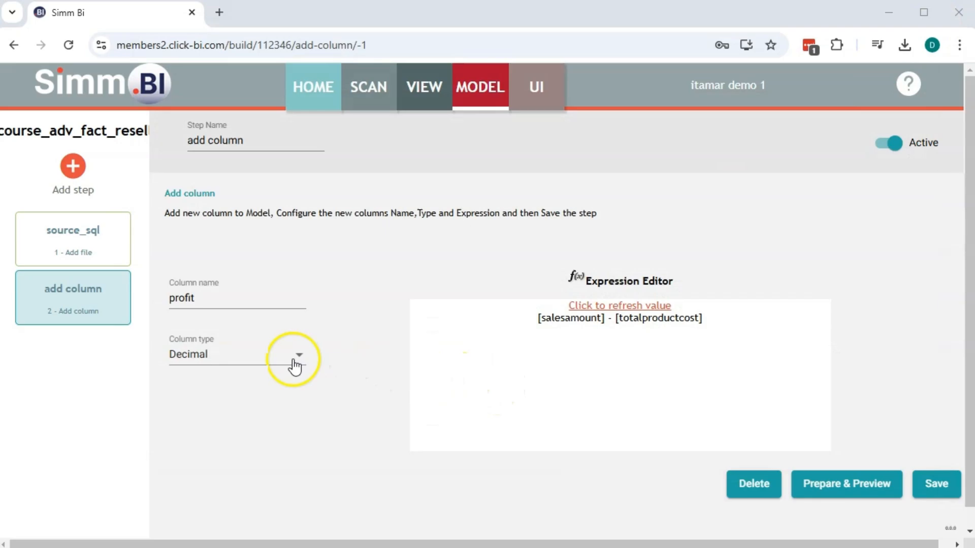
- Save the profit column step and create another Add column step named "add col - extract month"
left_click(942, 483)
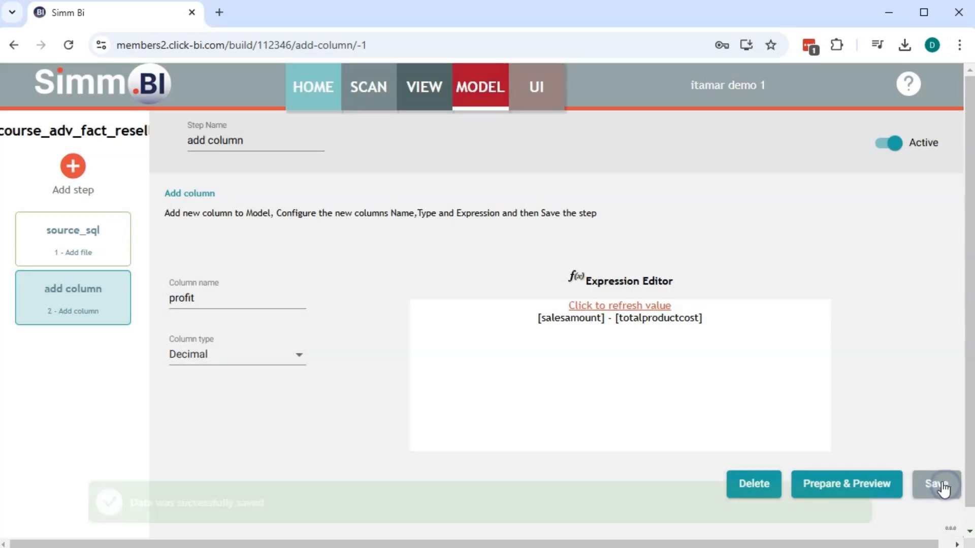
left_click(73, 166)
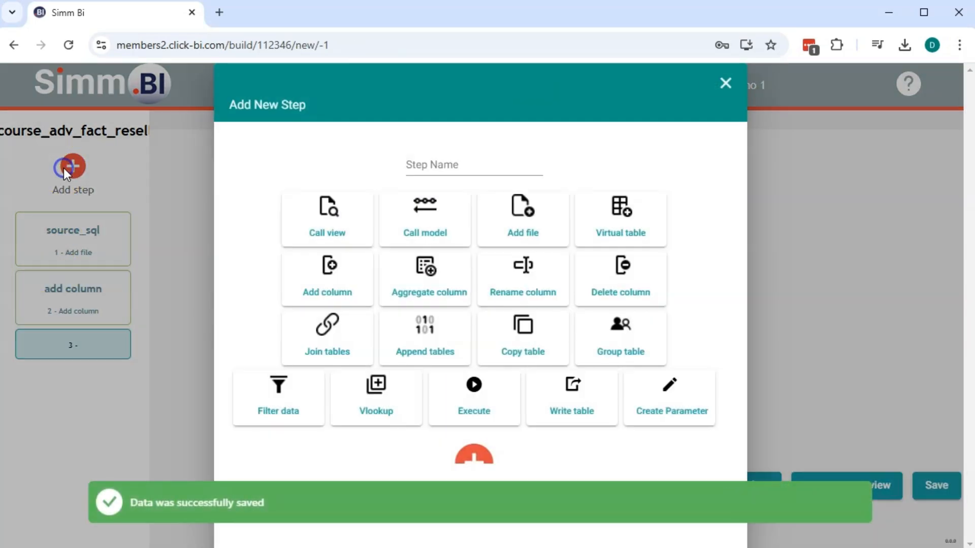
left_click(335, 281)
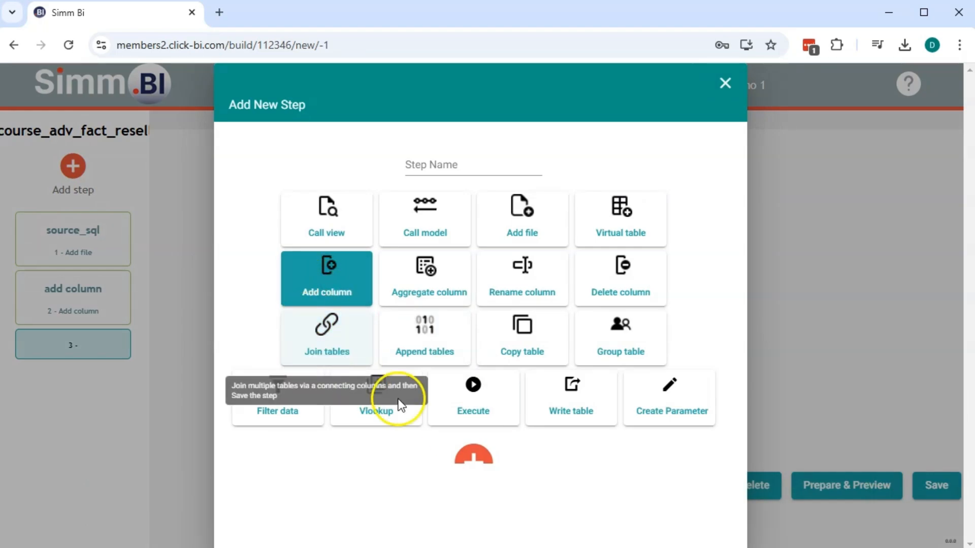
left_click(437, 165)
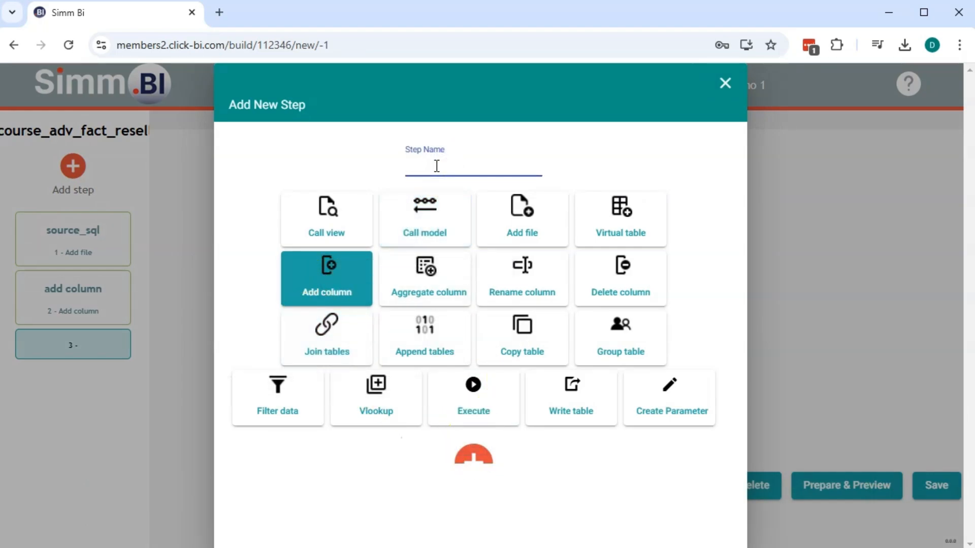
type("add col - extract month")
left_click(481, 455)
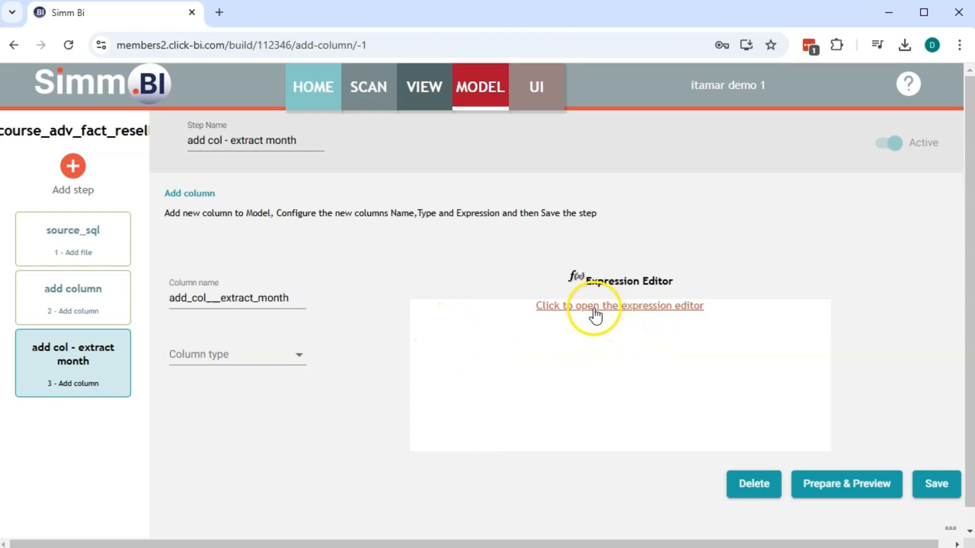
- Set the new month column's type to Integer and open its expression editor, allowing clickBi_local_extensions to launch
left_click(197, 346)
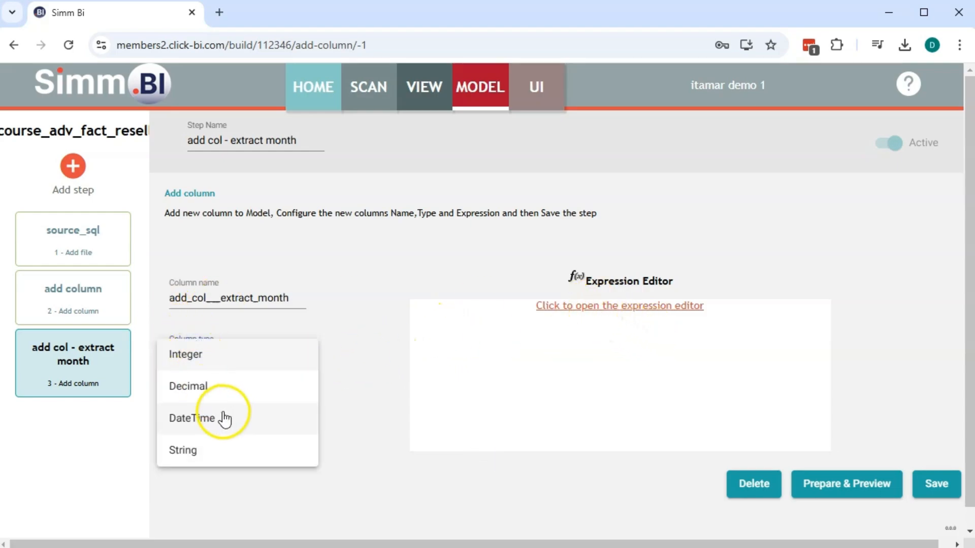
left_click(209, 364)
left_click(584, 308)
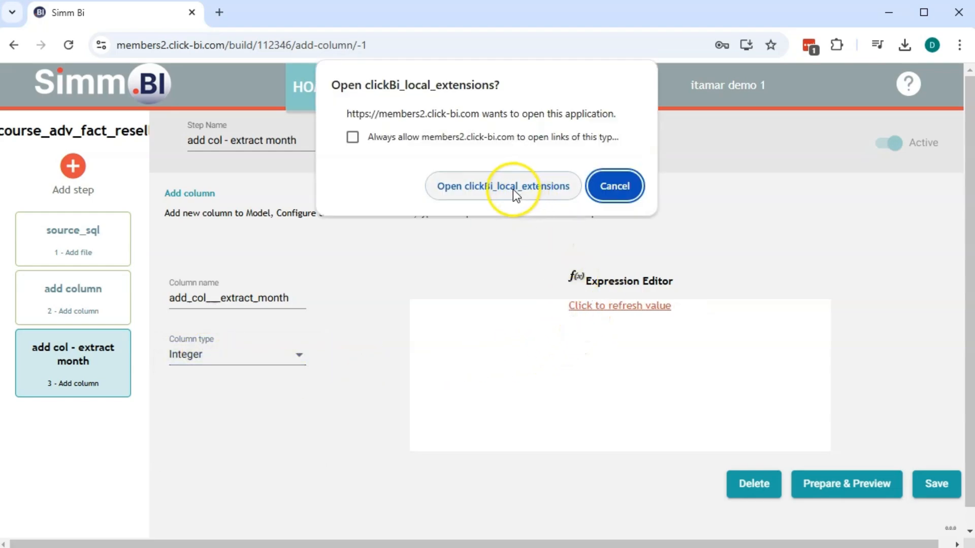
left_click(513, 191)
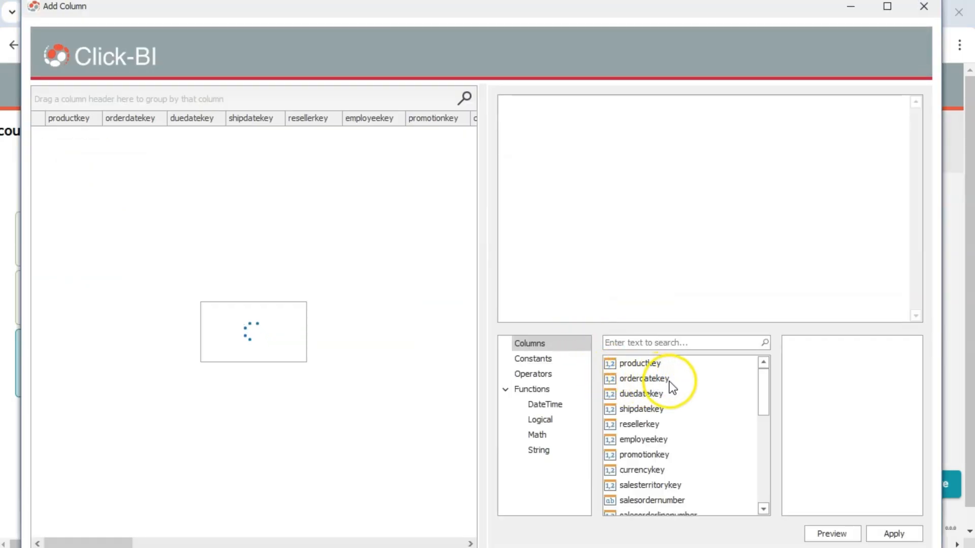
- Build the expression GETMONTH([orderdate]) from the DateTime function GetMonth and the orderdate column
scroll(672, 440, "down", 6)
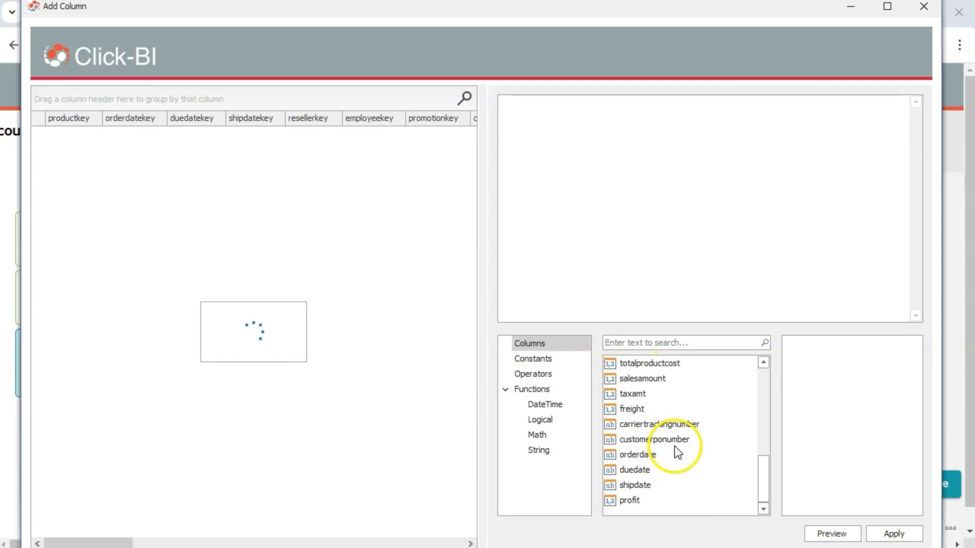
left_click(647, 456)
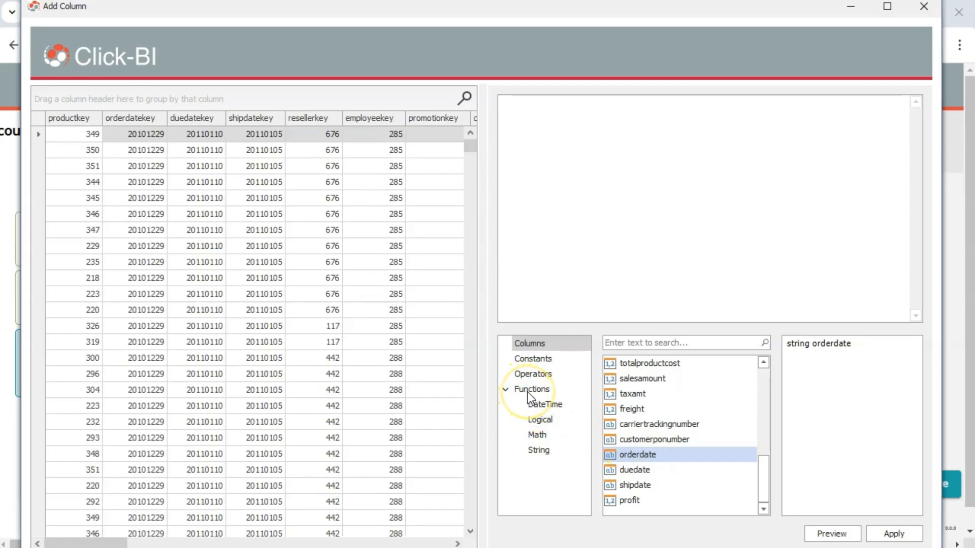
left_click(541, 406)
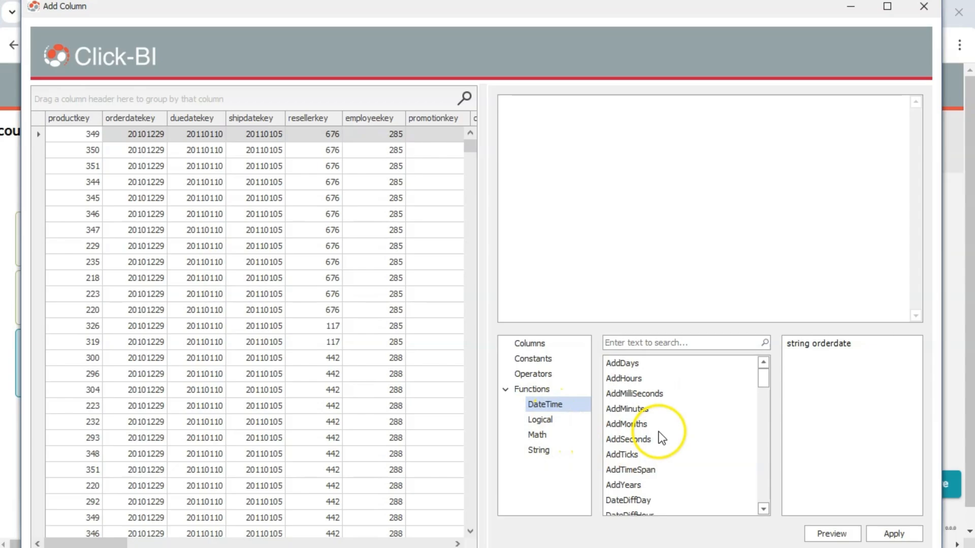
scroll(648, 447, "down", 3)
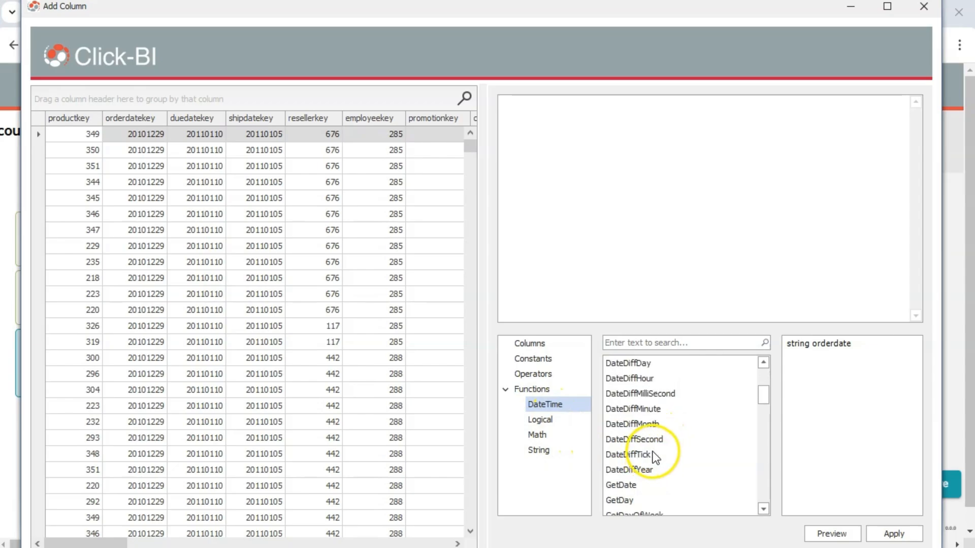
scroll(653, 453, "down", 1)
scroll(645, 418, "down", 1)
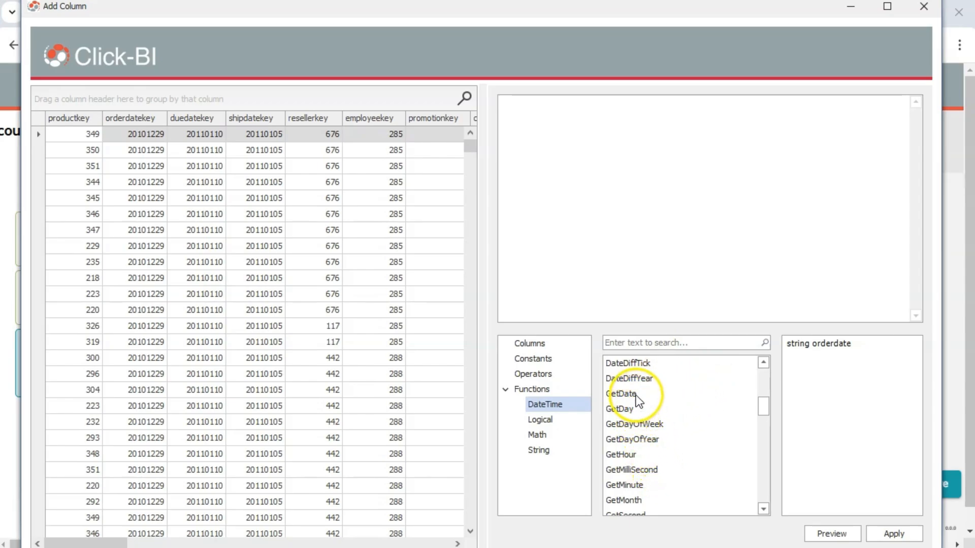
left_click(633, 501)
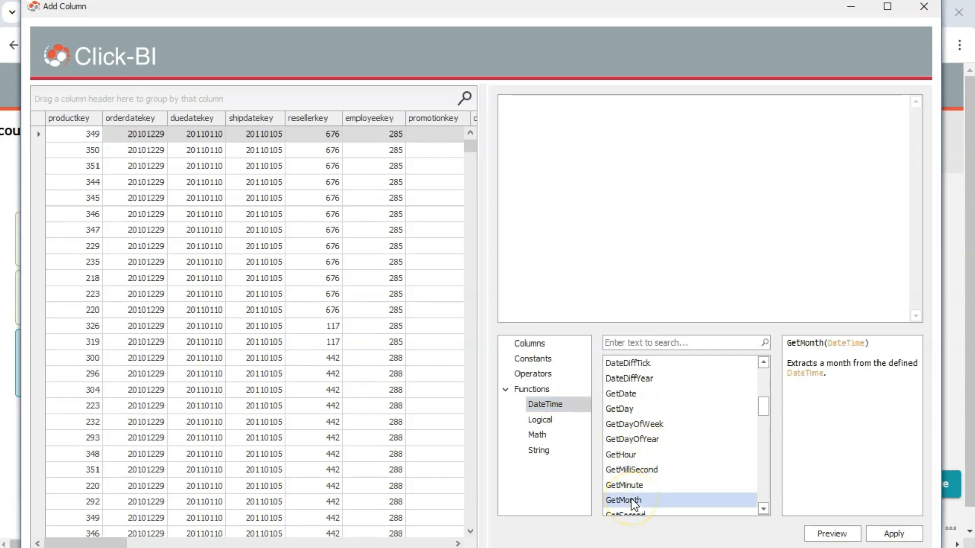
double_click(632, 501)
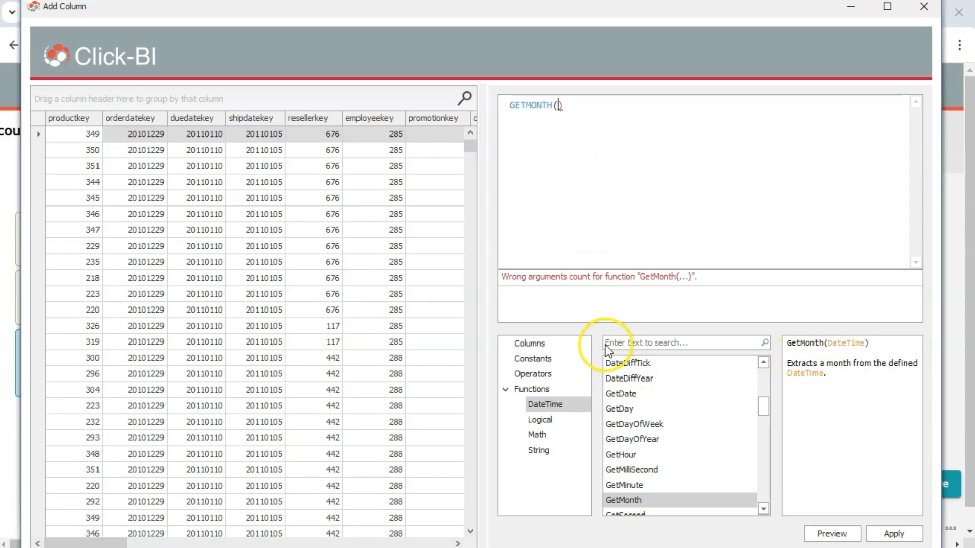
left_click(542, 345)
scroll(655, 457, "down", 6)
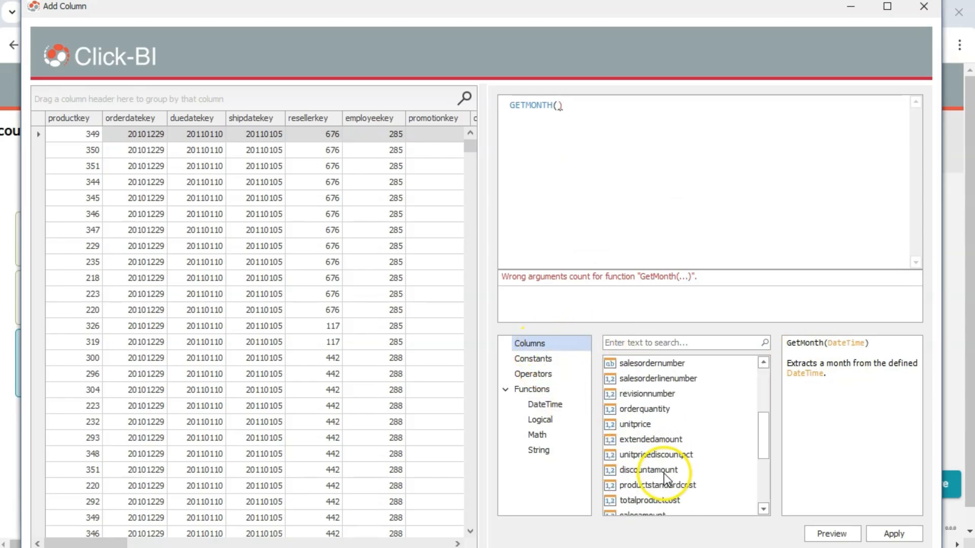
double_click(638, 455)
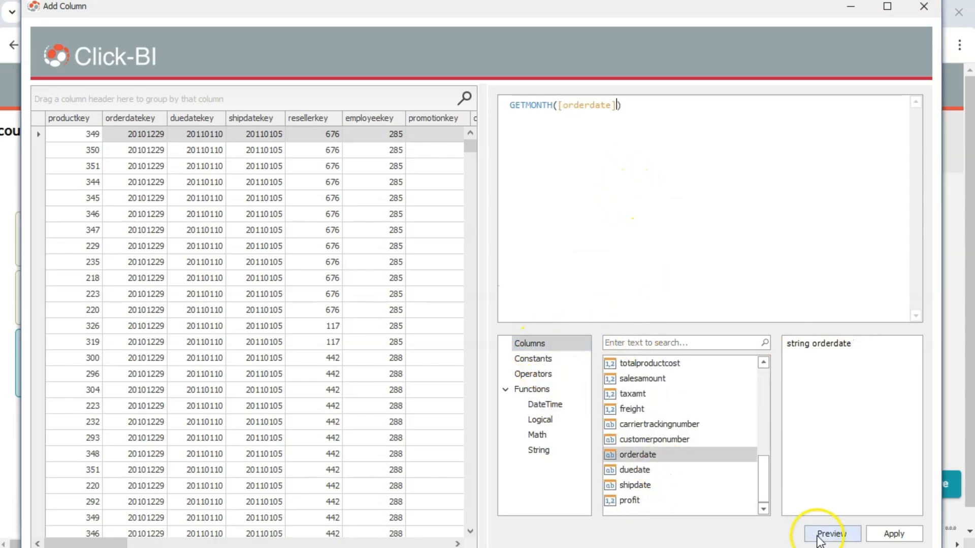
- Preview the extracted month values against the order dates and apply the month expression
left_click(825, 534)
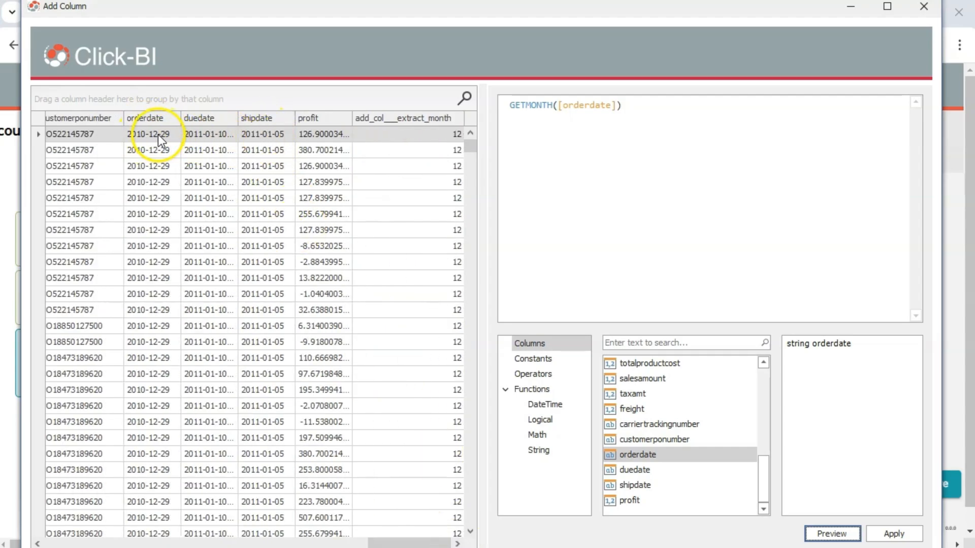
scroll(412, 206, "down", 10)
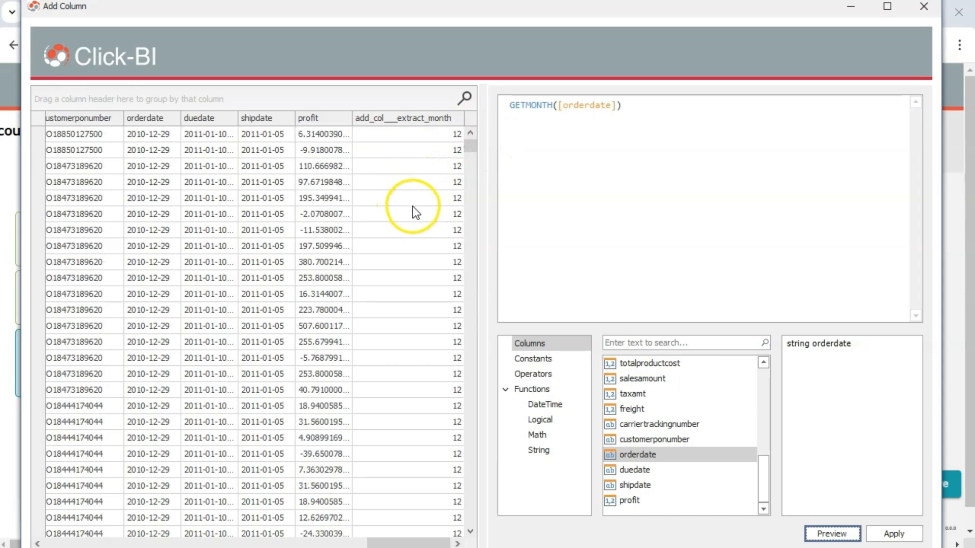
scroll(411, 221, "up", 10)
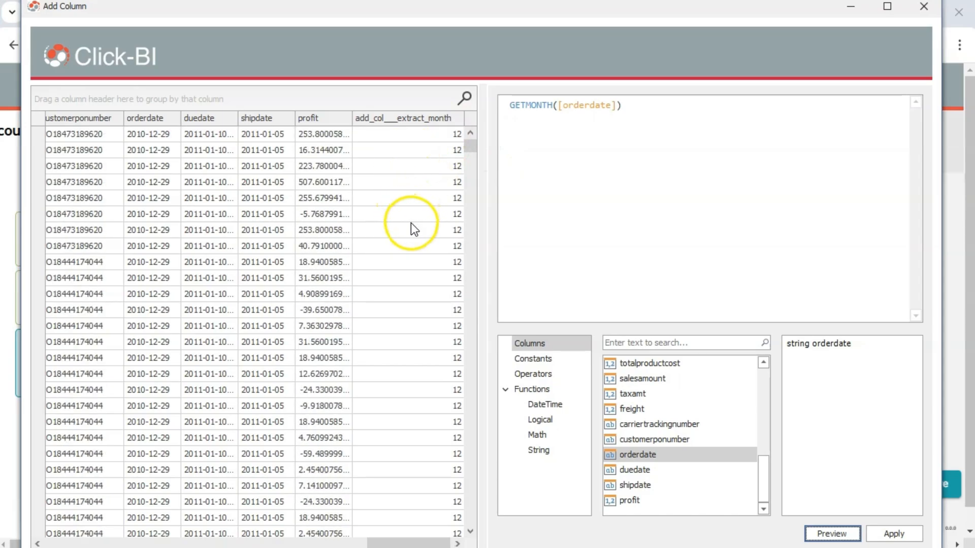
left_click(896, 534)
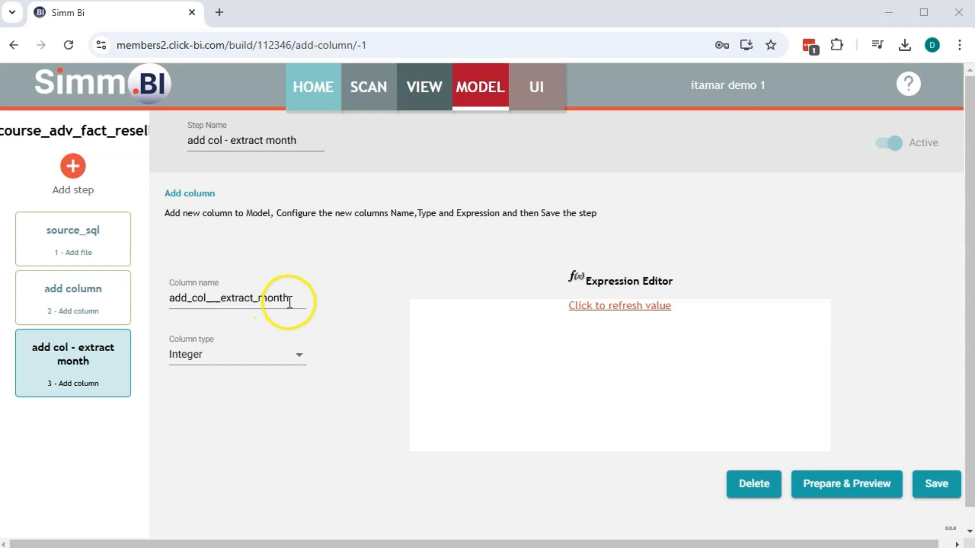
- Rename the month column to order_month and save the step with its refreshed expression value
left_click_drag(289, 300, 164, 297)
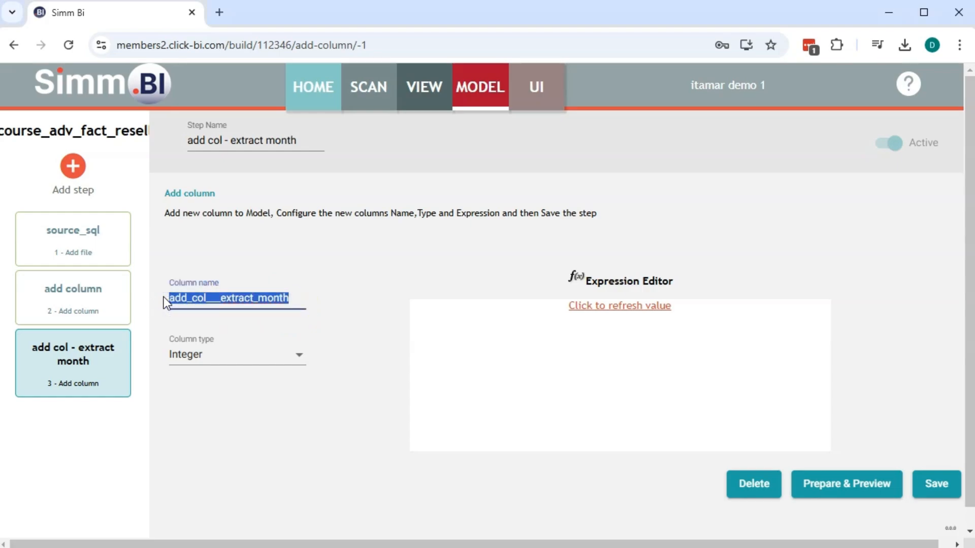
type("order_month")
left_click(605, 305)
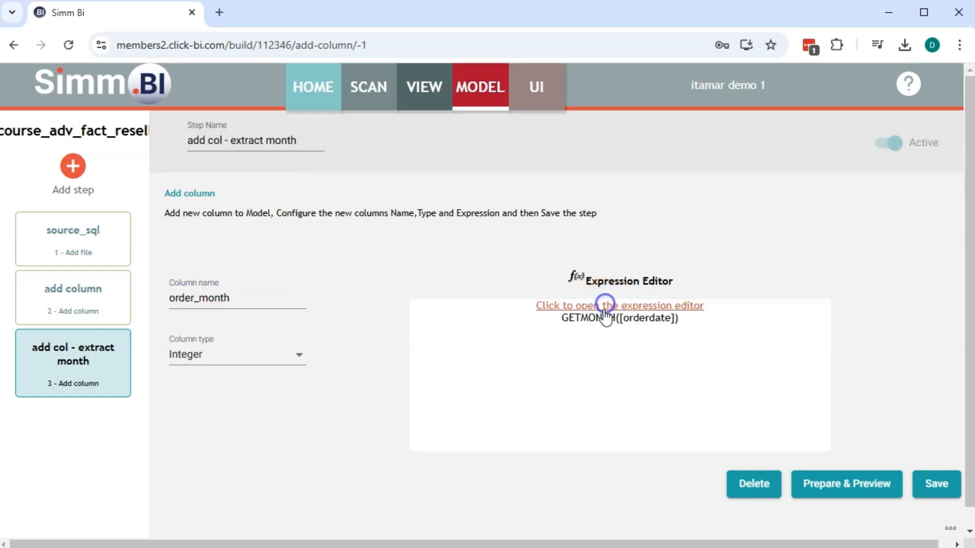
left_click(927, 486)
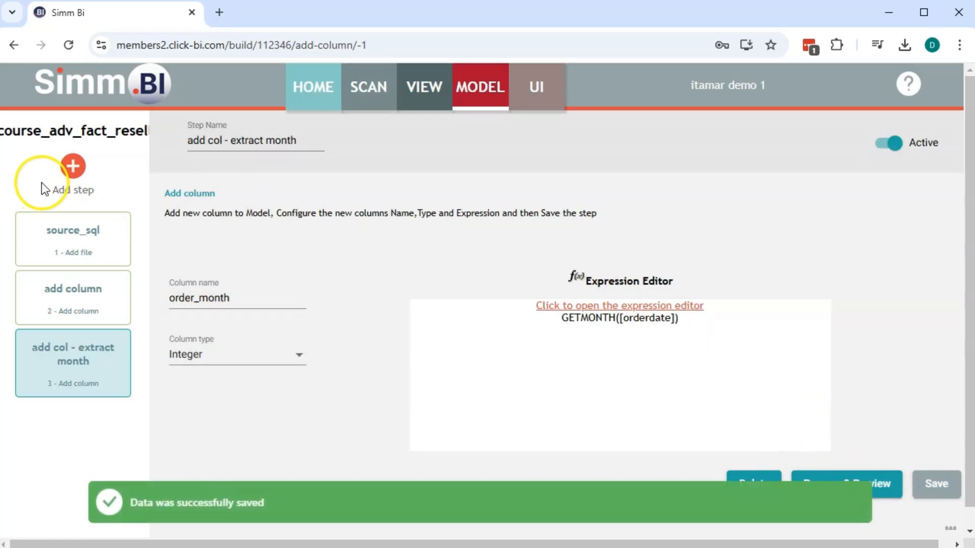
- Create another Add column step named "add col - extract year"
left_click(44, 189)
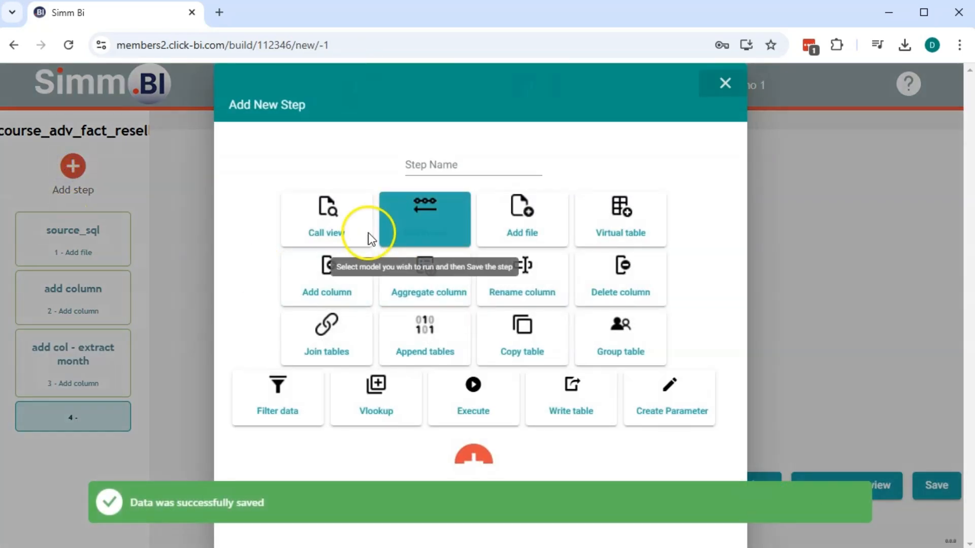
left_click(327, 282)
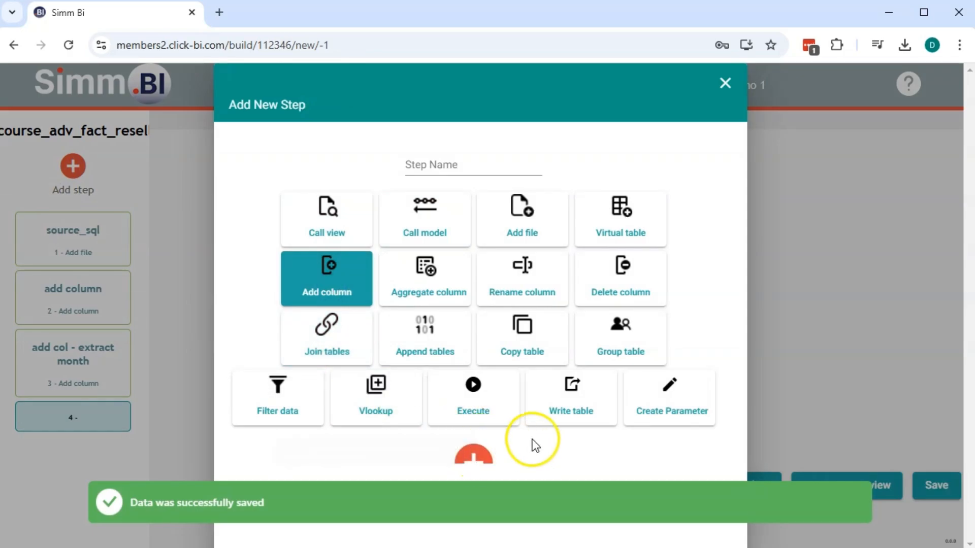
left_click(446, 166)
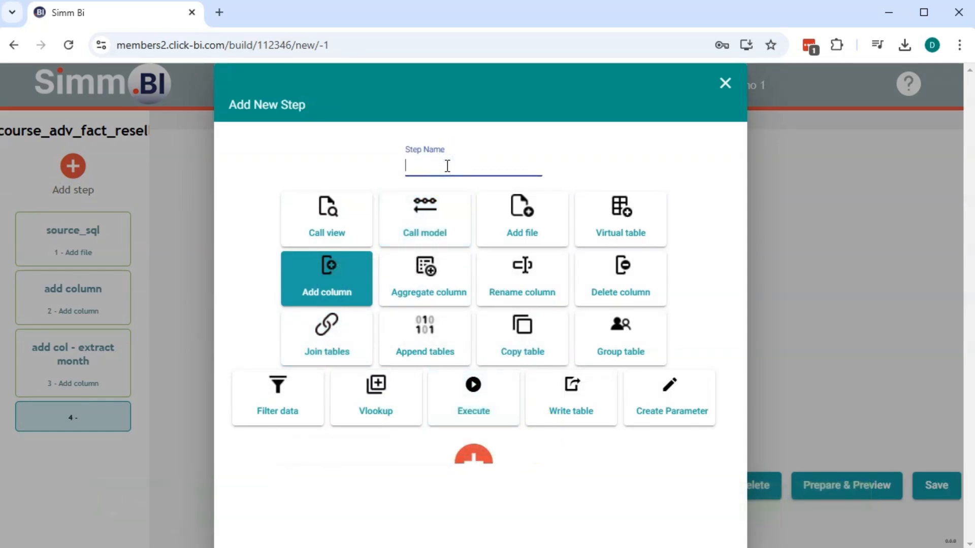
type("add col - extract year")
left_click(476, 458)
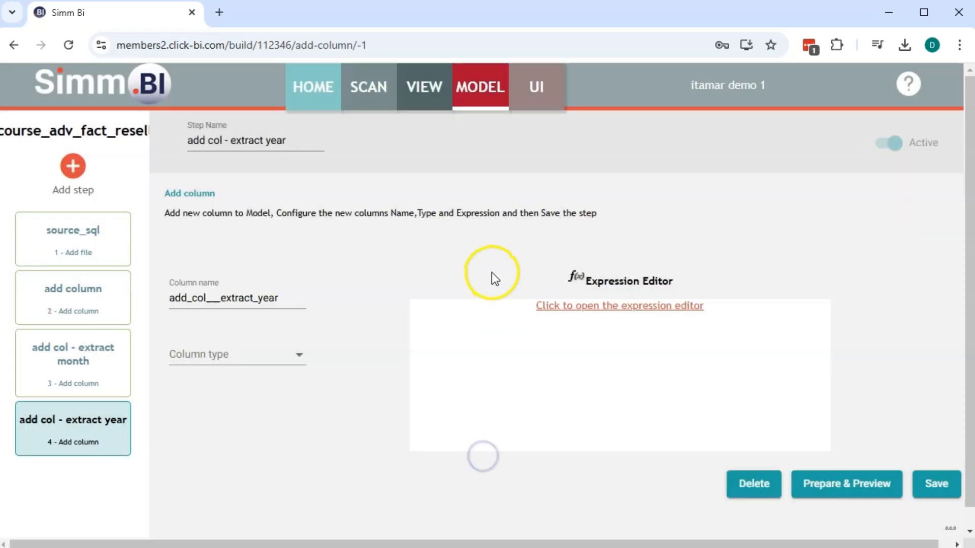
- Set the year column's type to Integer and open its expression editor, allowing clickBi_local_extensions to launch
left_click(233, 355)
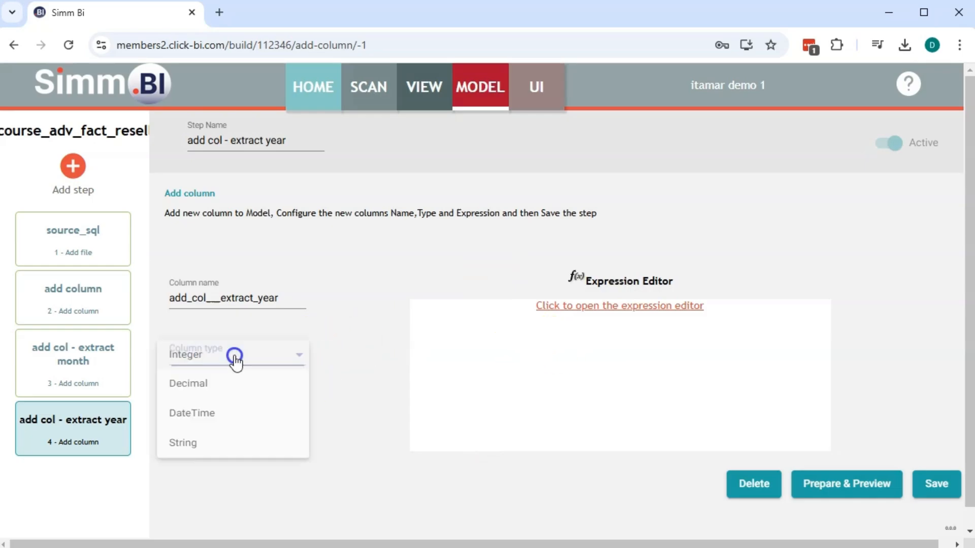
left_click(207, 359)
left_click(605, 311)
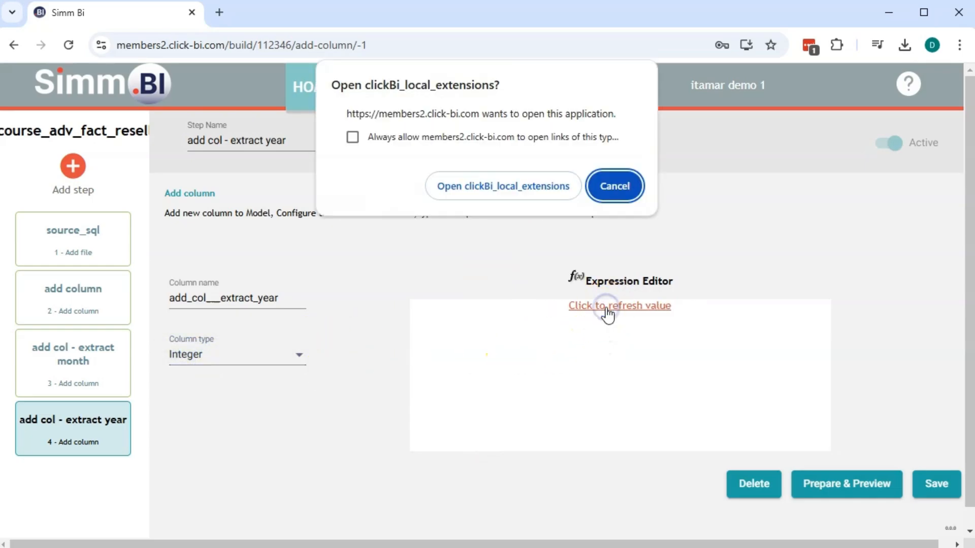
left_click(549, 201)
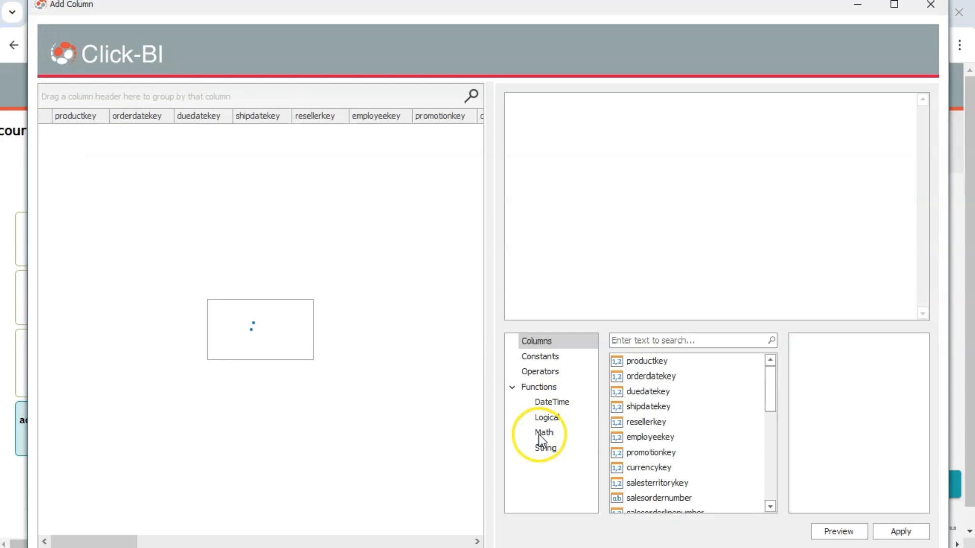
- Build the expression GETYEAR([orderdate]) from the DateTime function GetYear and the orderdate column
left_click(552, 402)
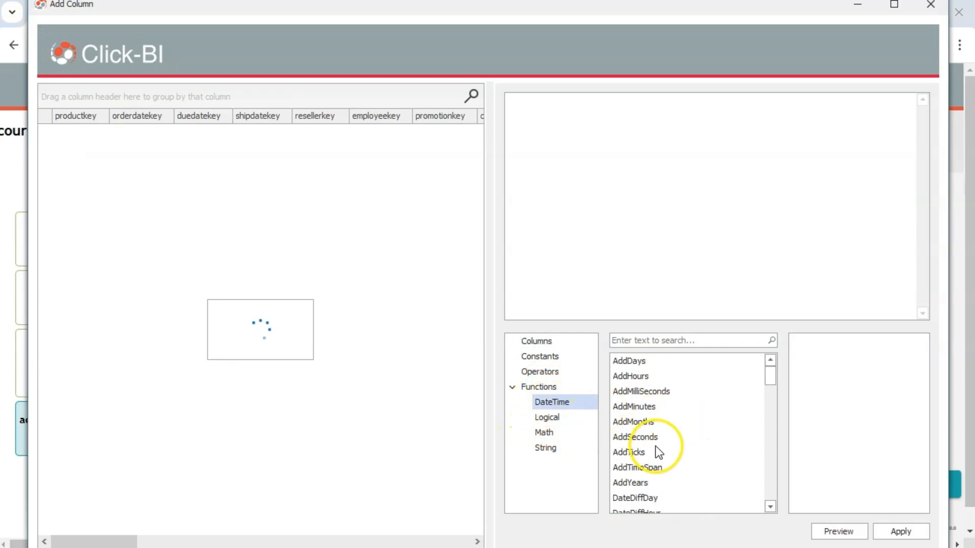
scroll(655, 447, "down", 3)
scroll(653, 446, "down", 3)
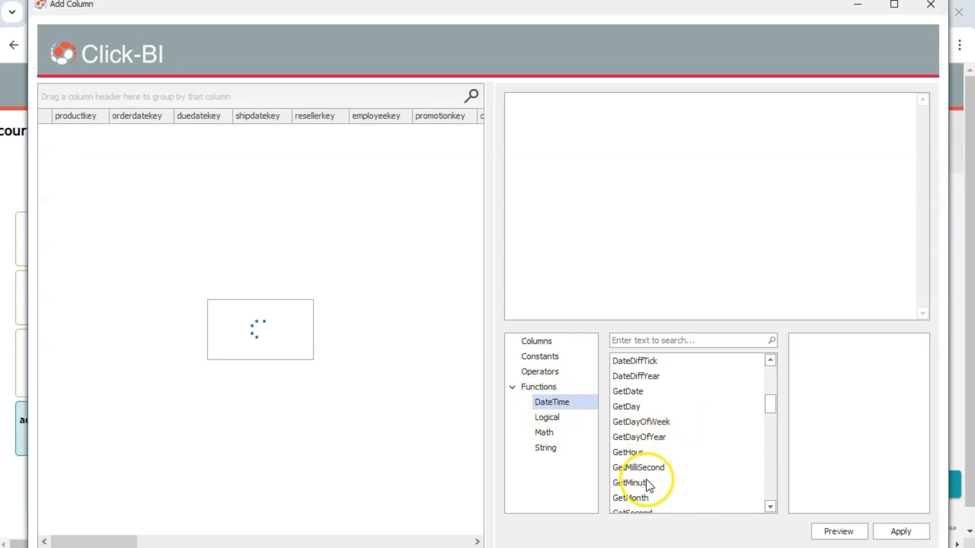
double_click(654, 499)
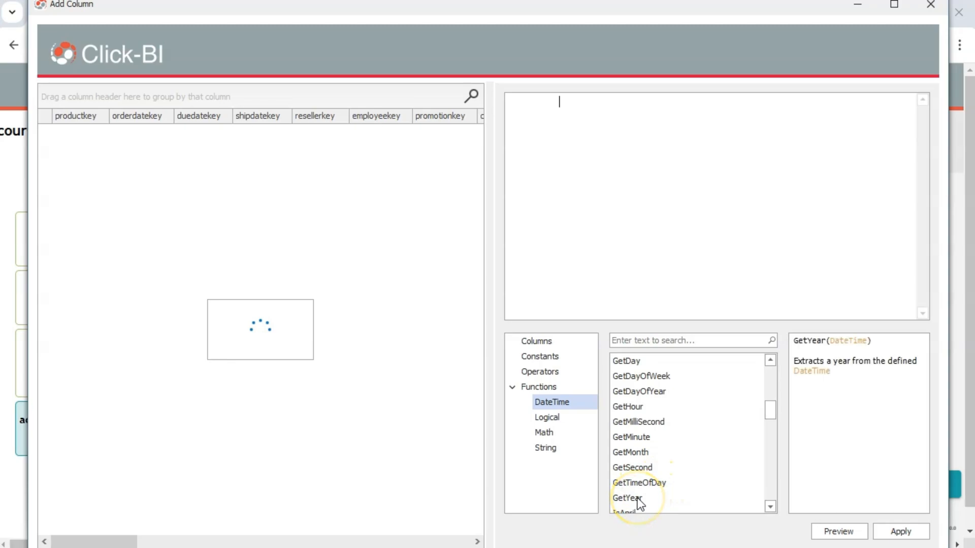
left_click(538, 342)
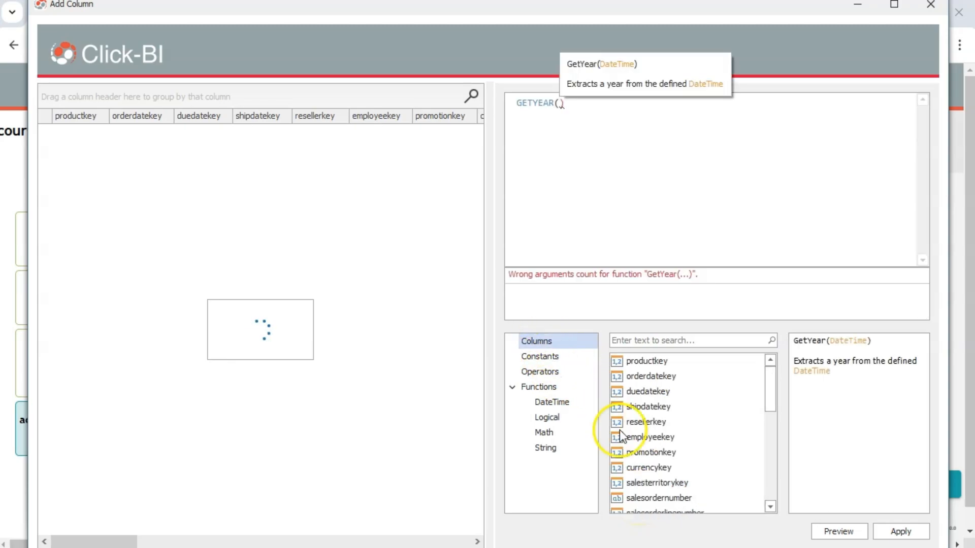
scroll(655, 457, "down", 5)
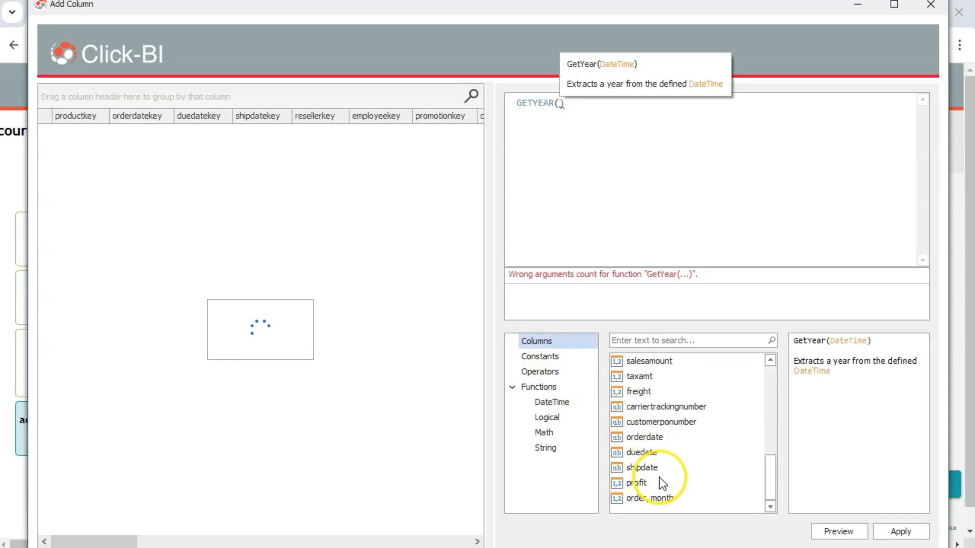
double_click(645, 440)
- Preview the year expression's result and examine the extracted year column in the data grid
left_click(857, 534)
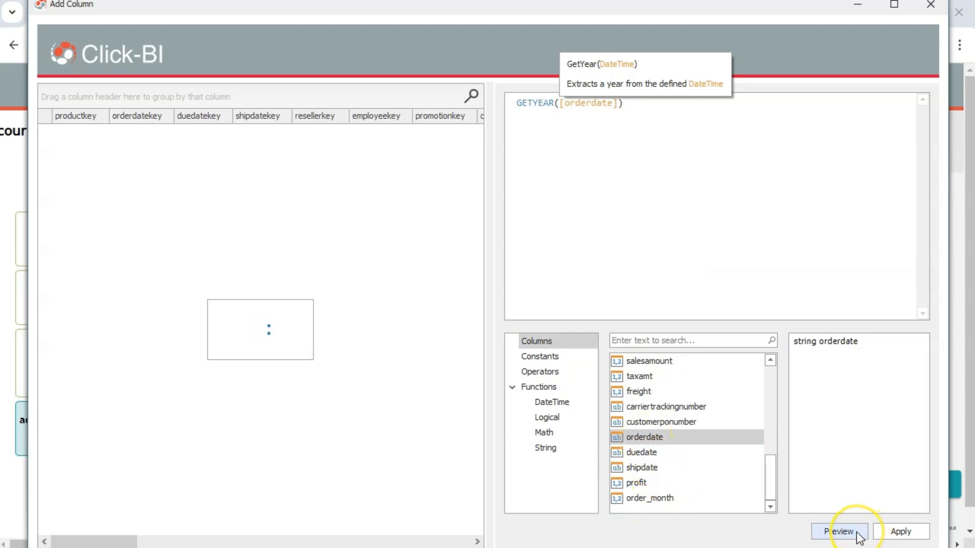
left_click(857, 533)
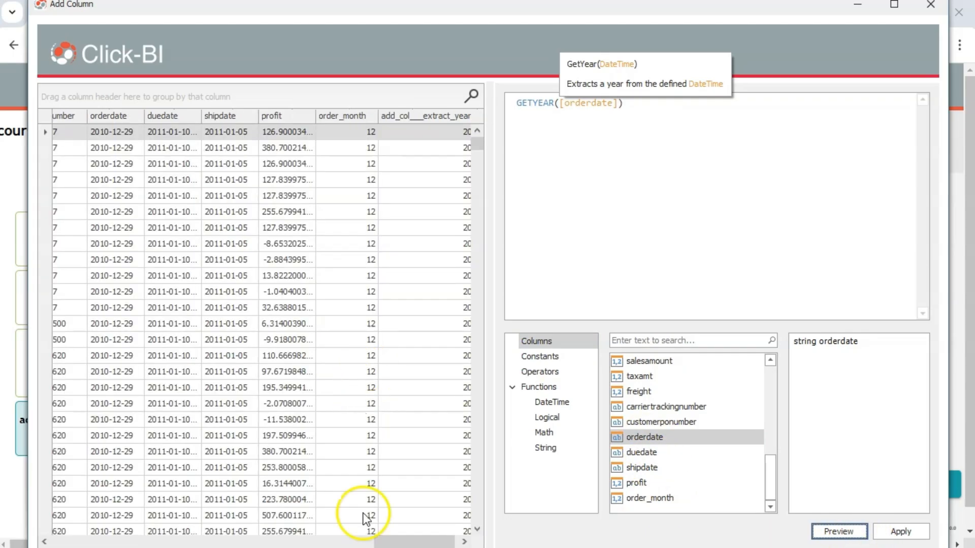
left_click(361, 541)
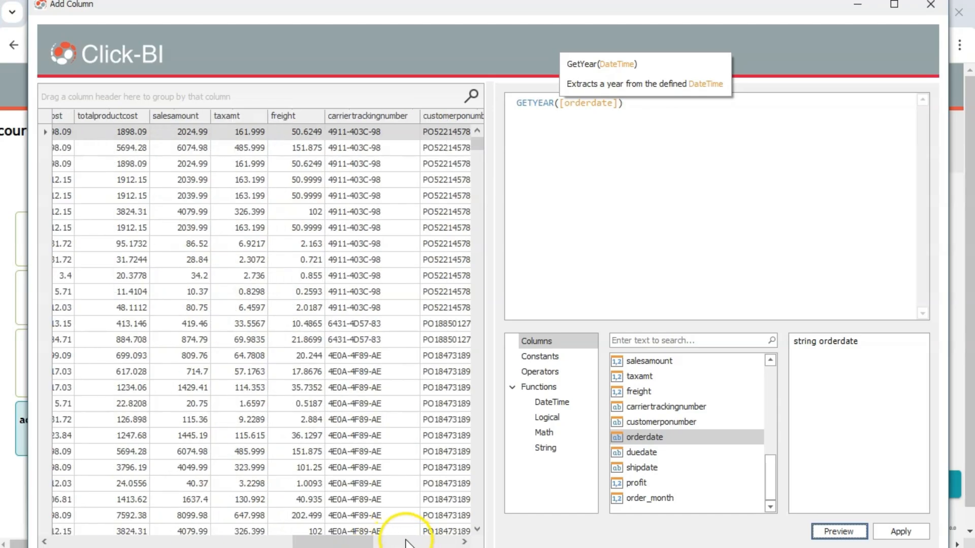
left_click_drag(353, 541, 447, 534)
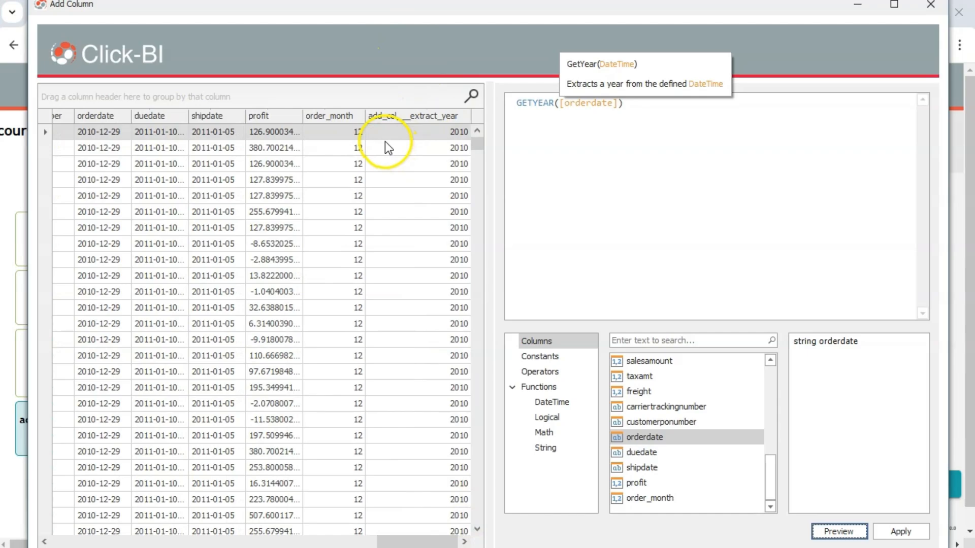
- Apply the year expression, refresh its value in the extract year step and save that step
left_click(897, 531)
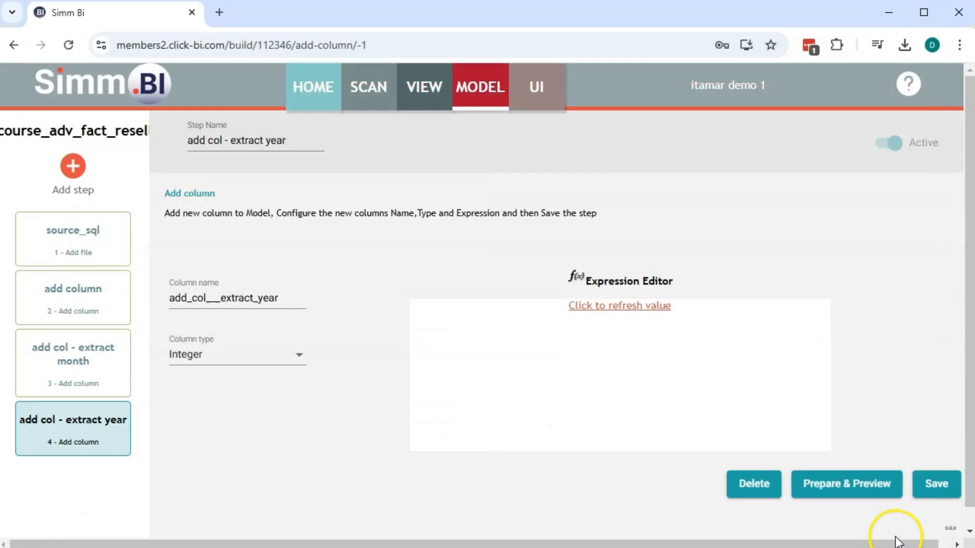
left_click(865, 493)
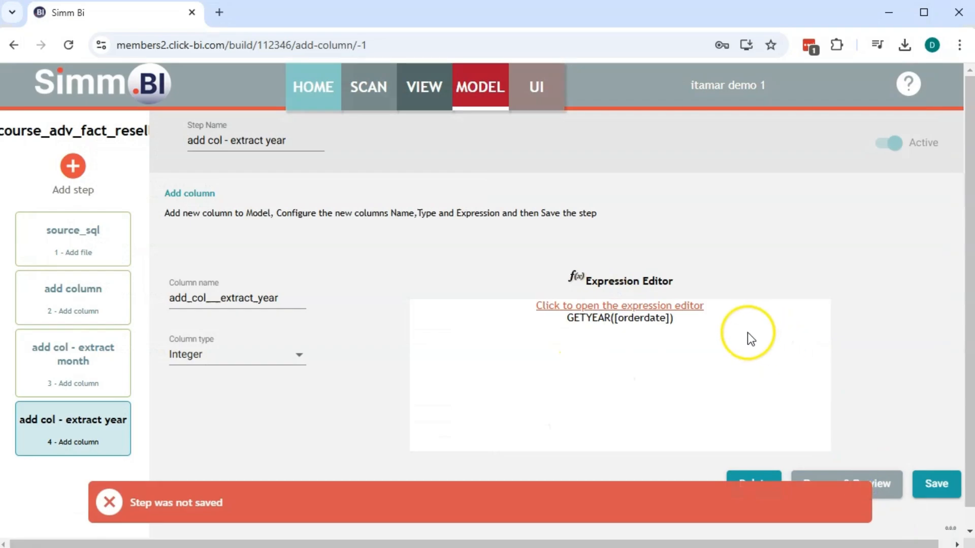
left_click(935, 487)
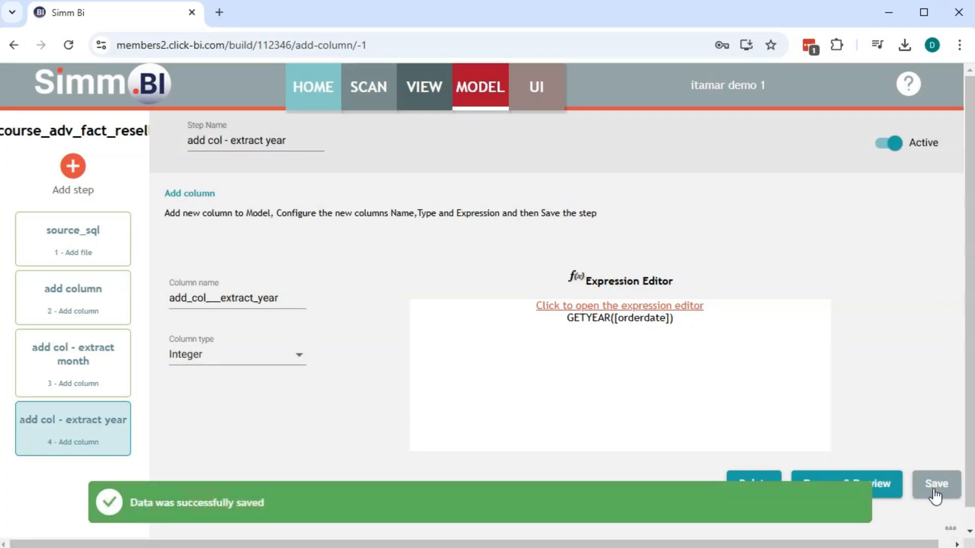
- Prepare and preview the extract year step, examine the profit, order month and year columns, and close the preview
left_click(883, 482)
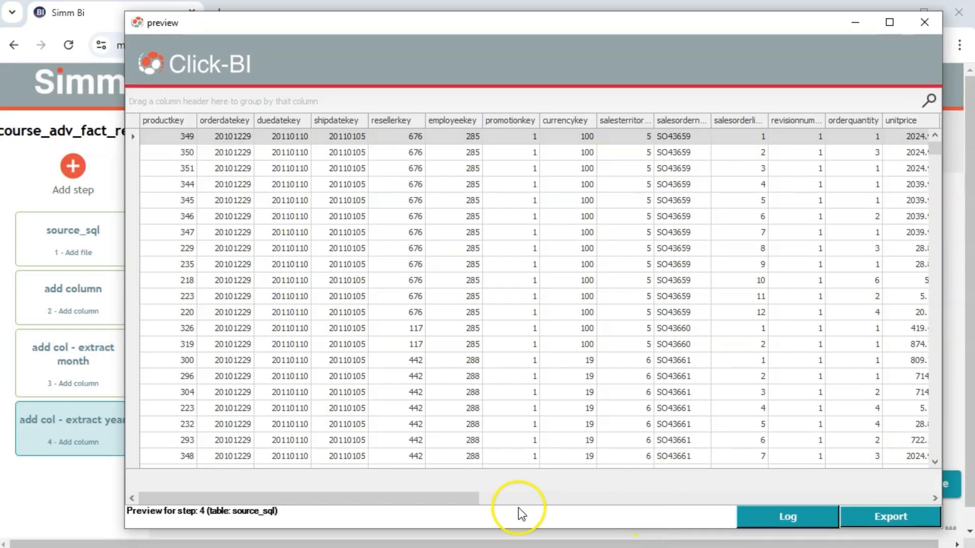
left_click_drag(342, 501, 825, 446)
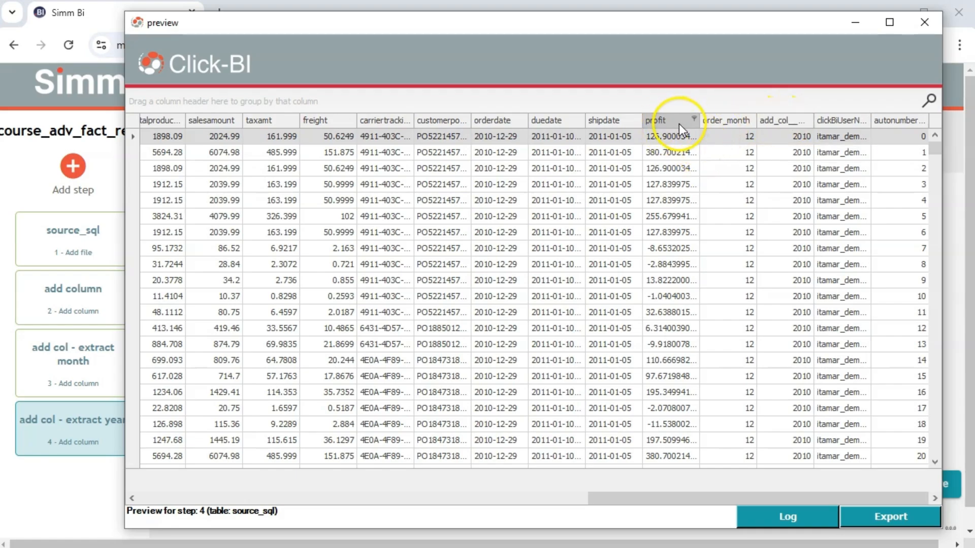
left_click(925, 22)
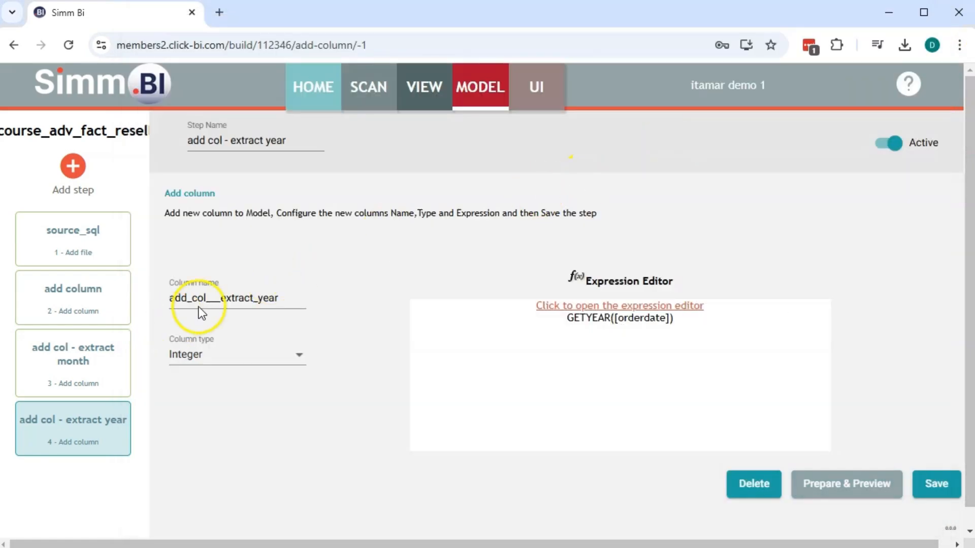
- Rename the extracted year column as order_year and save the step
left_click_drag(259, 297, 148, 288)
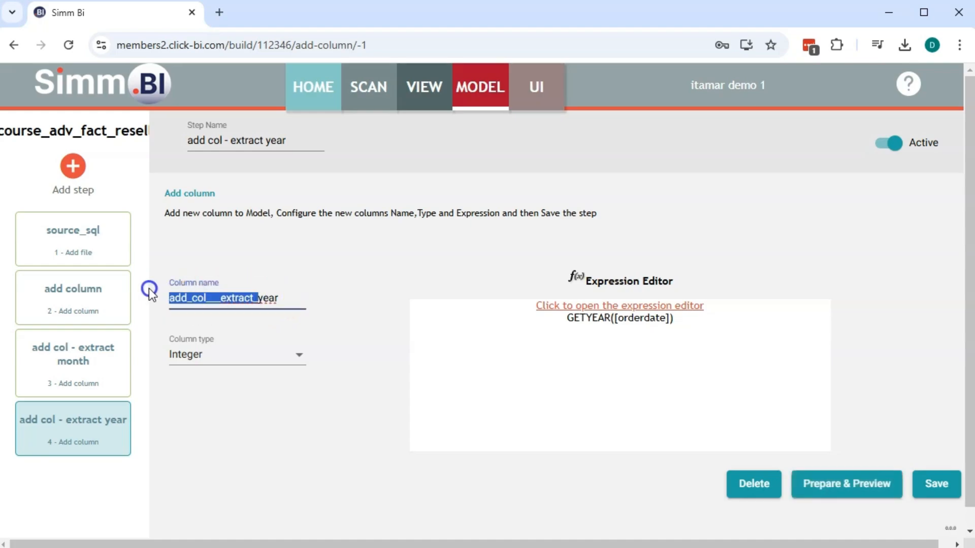
key("BackSpace")
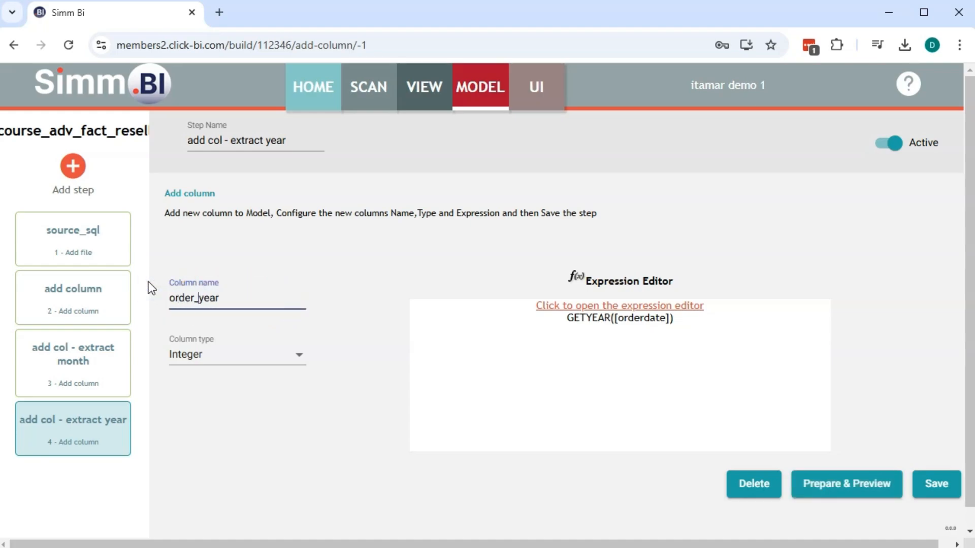
left_click(937, 494)
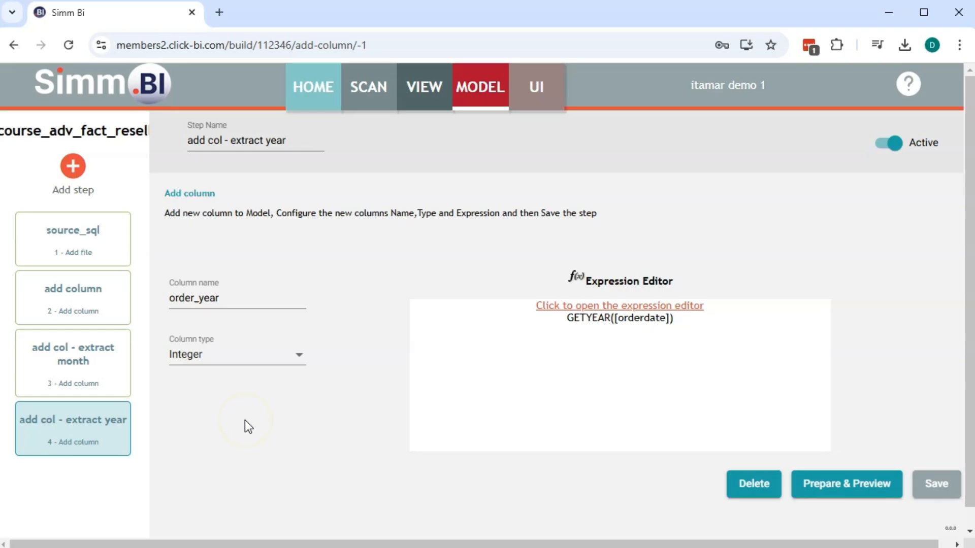
- Add a new Add column step named add_col_text_func to the model
left_click(73, 165)
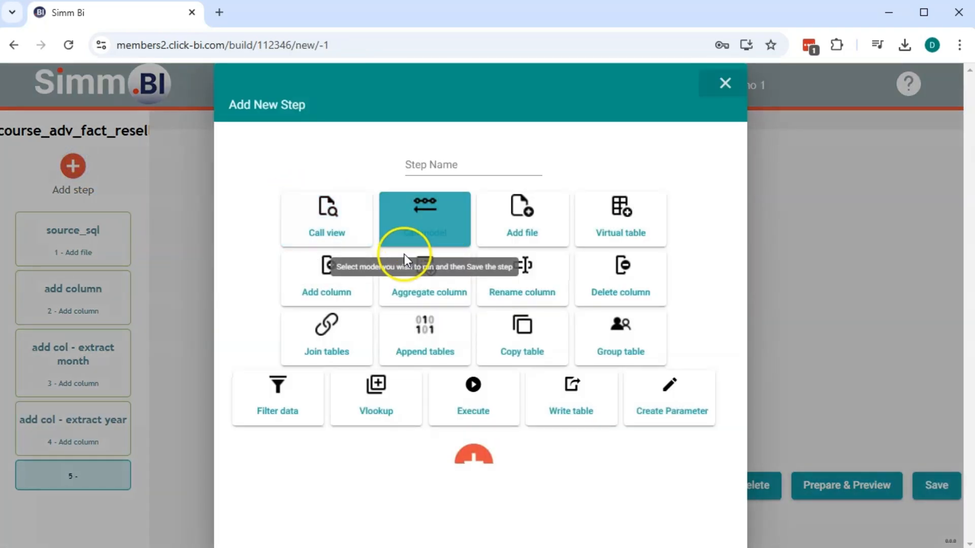
left_click(317, 297)
left_click(439, 163)
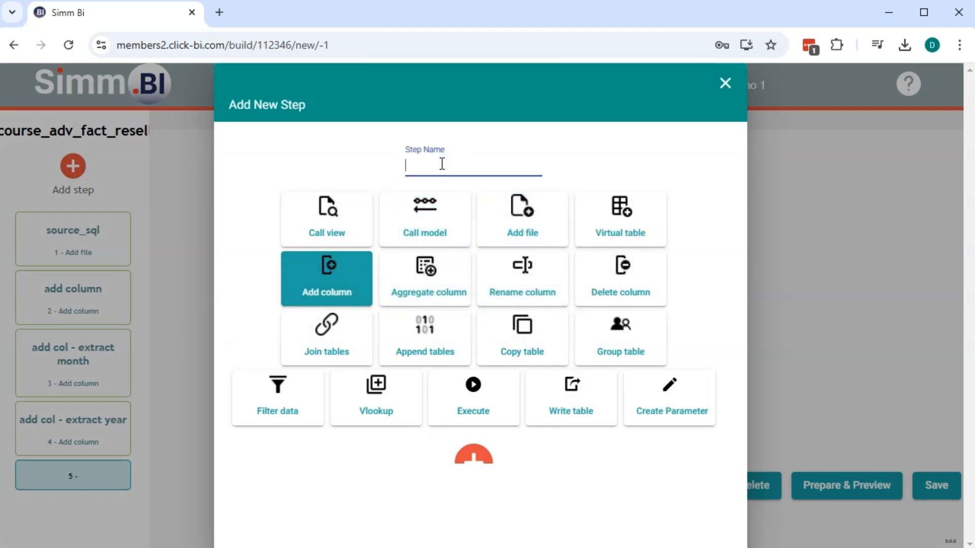
type("add_col_text_f")
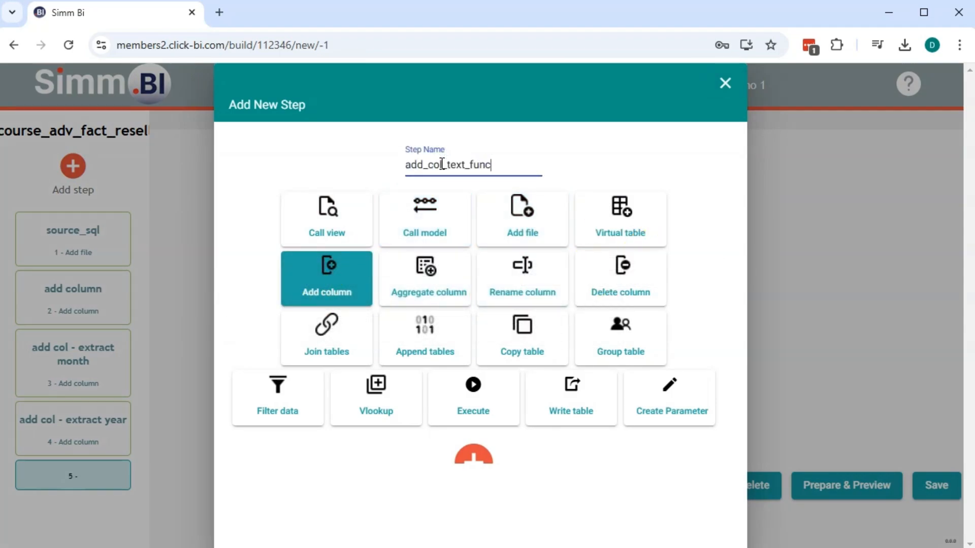
type("unc")
left_click(471, 455)
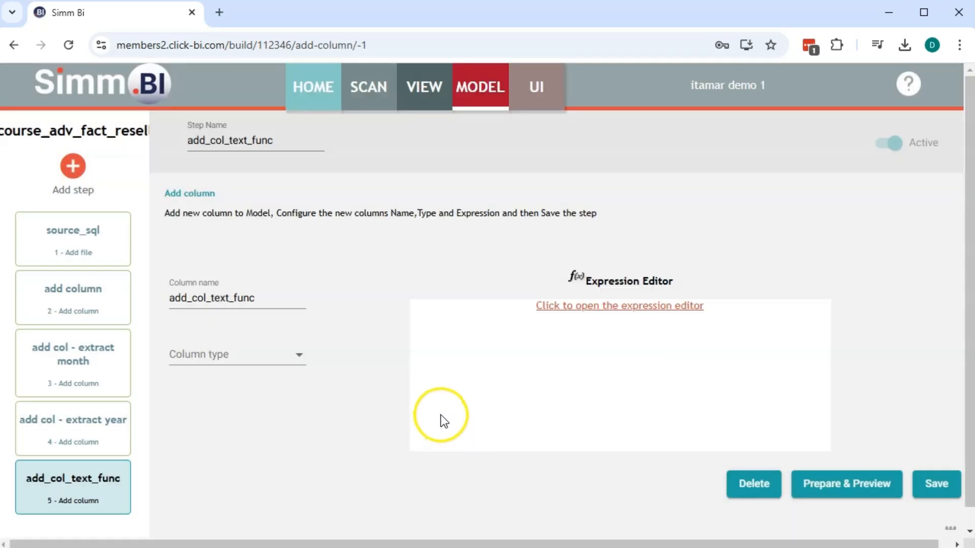
- Set the new column's type to String and open its expression editor, allowing clickBi_local_extensions to launch
left_click(210, 347)
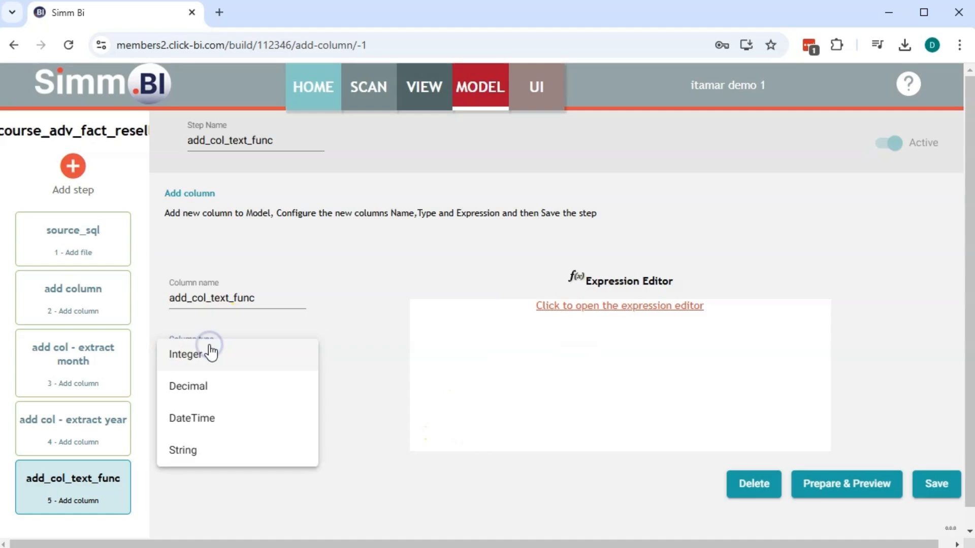
left_click(196, 457)
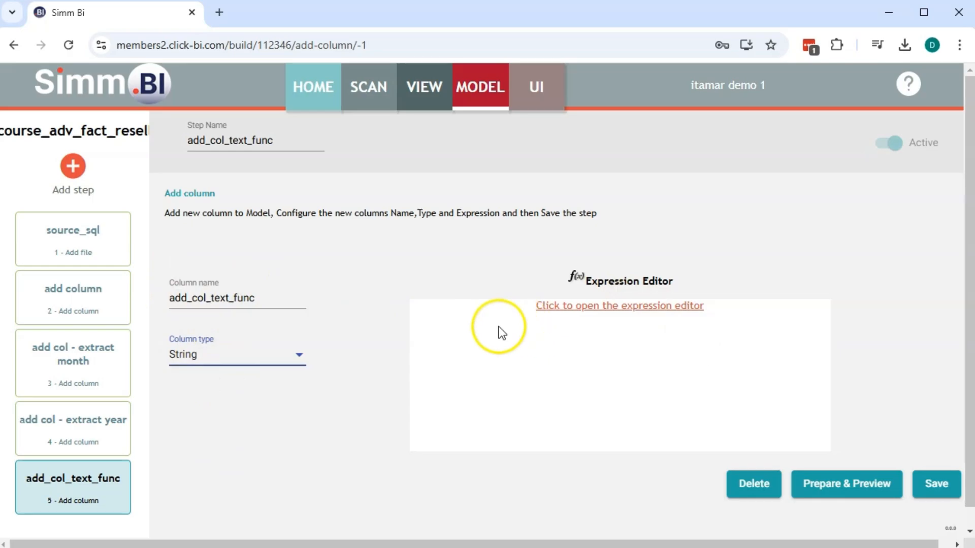
left_click(651, 310)
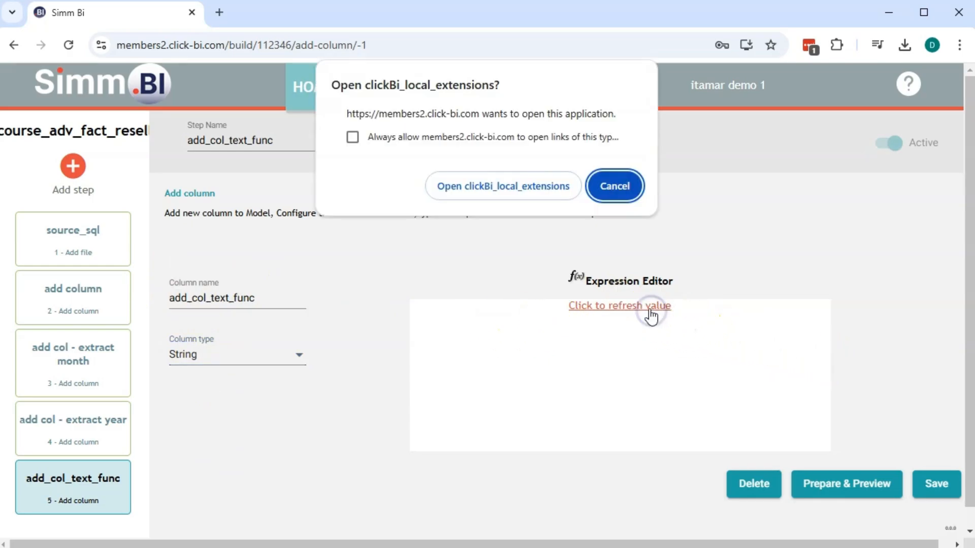
left_click(523, 190)
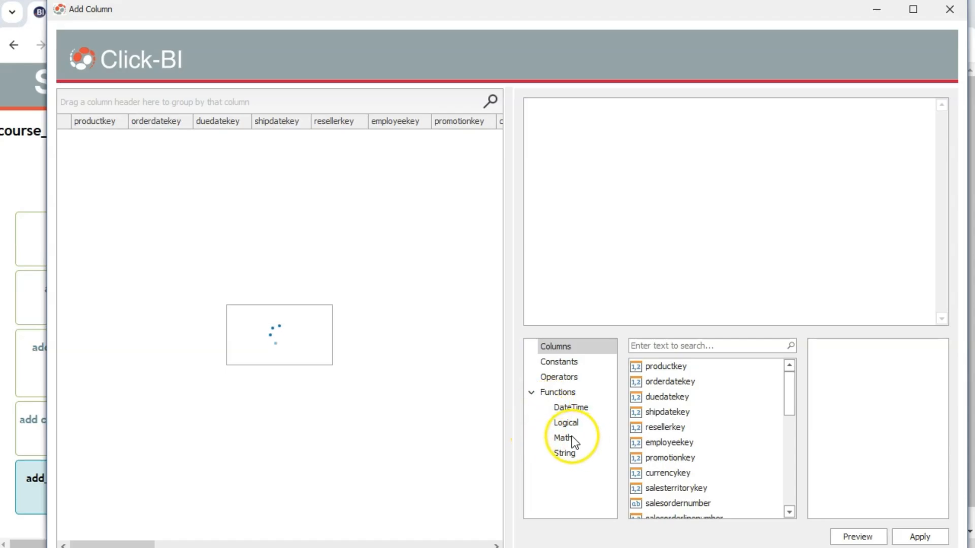
- Look through the String functions, check the salesordernumber data, and compare the descriptions of the two Substring variants
left_click(574, 442)
left_click(575, 455)
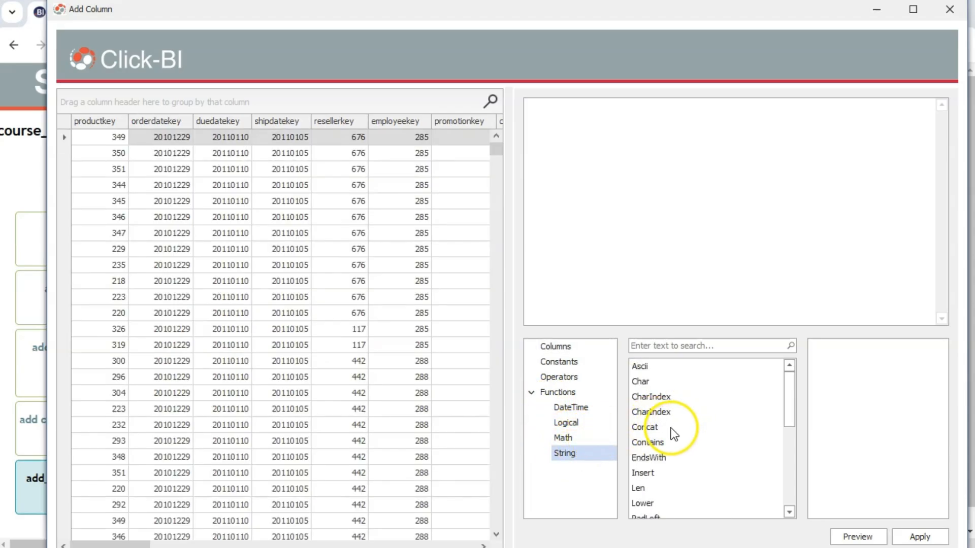
scroll(660, 451, "down", 1)
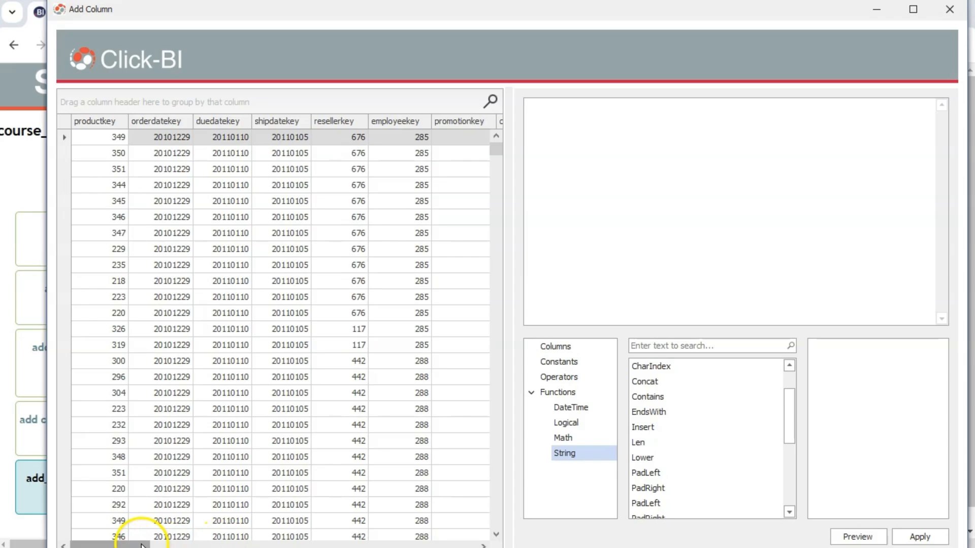
left_click_drag(142, 545, 221, 545)
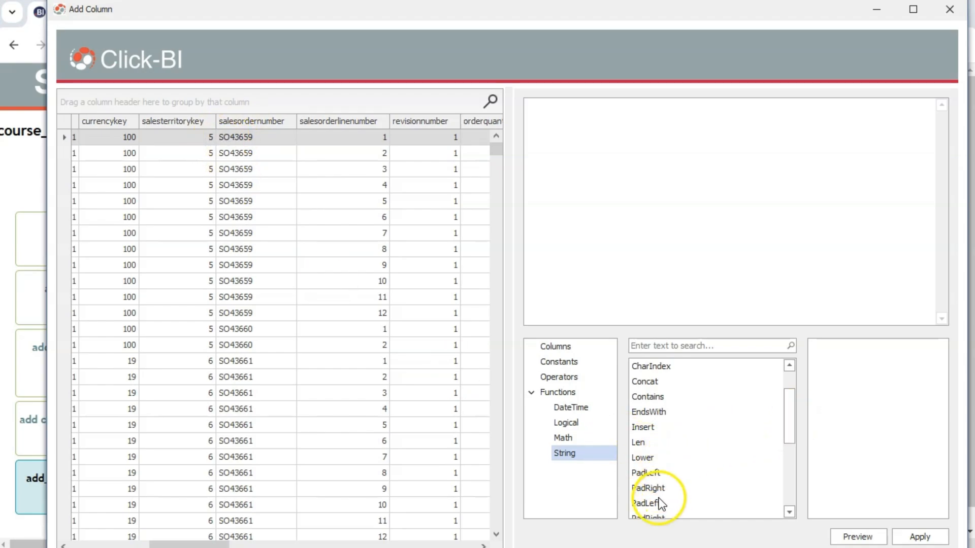
left_click_drag(791, 396, 787, 459)
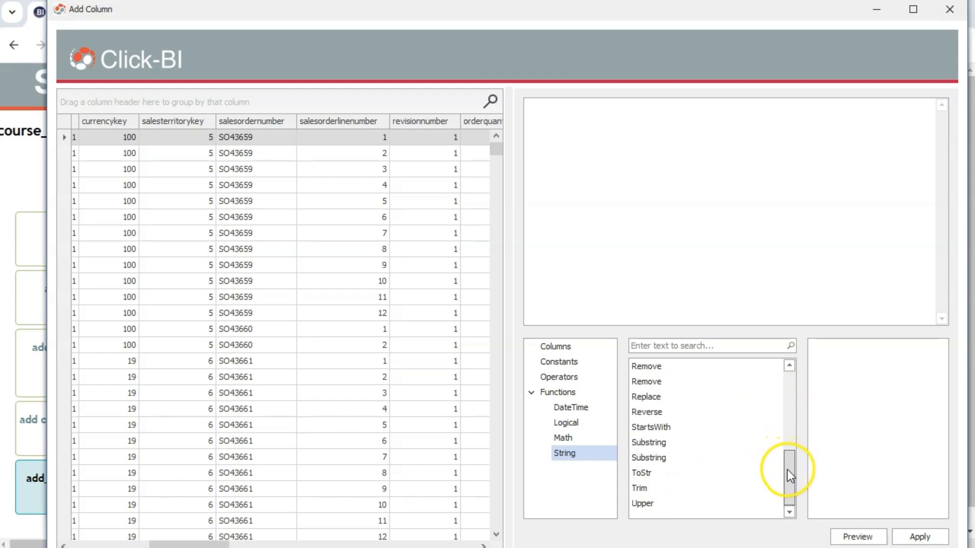
left_click(660, 444)
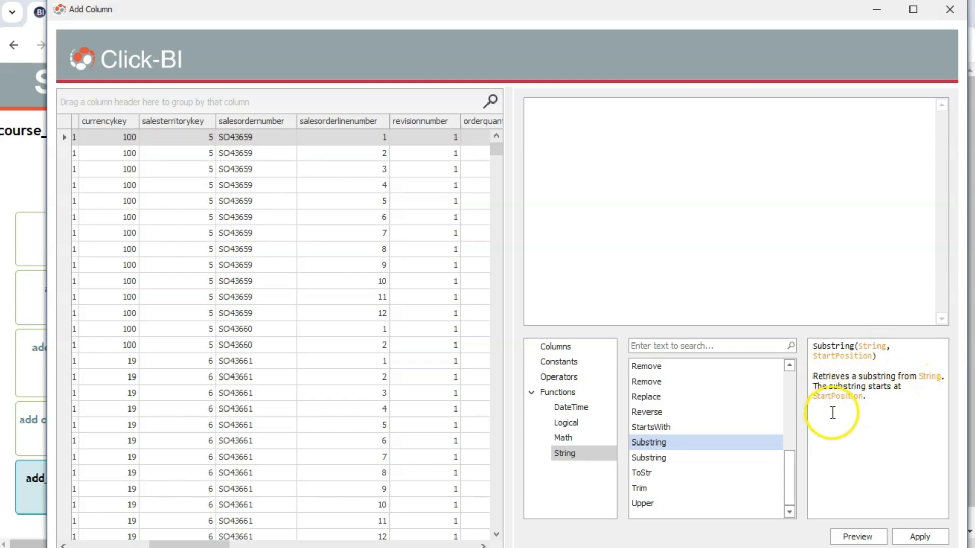
left_click(664, 457)
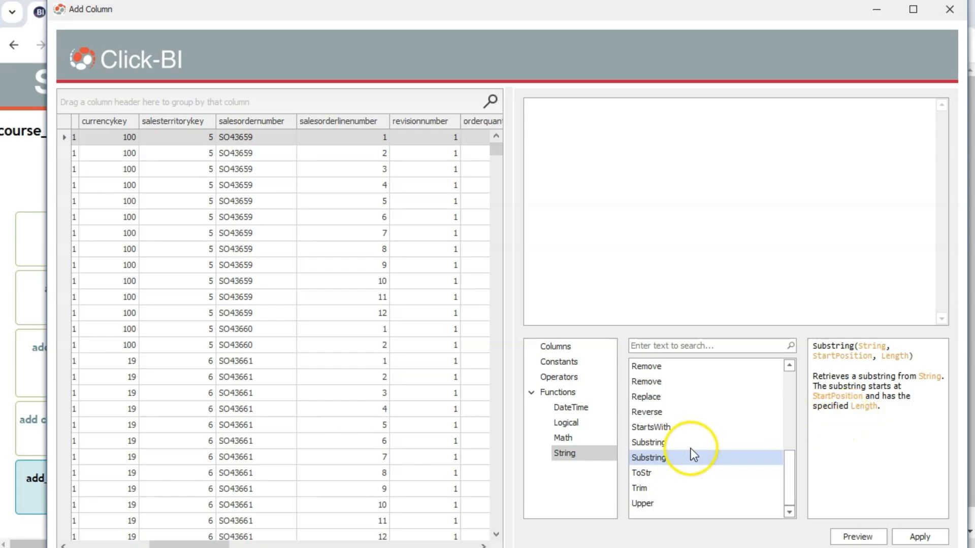
- Build the expression SUBSTRING([salesordernumber], 1,2) from the three-argument Substring function and preview the resulting text column
double_click(666, 459)
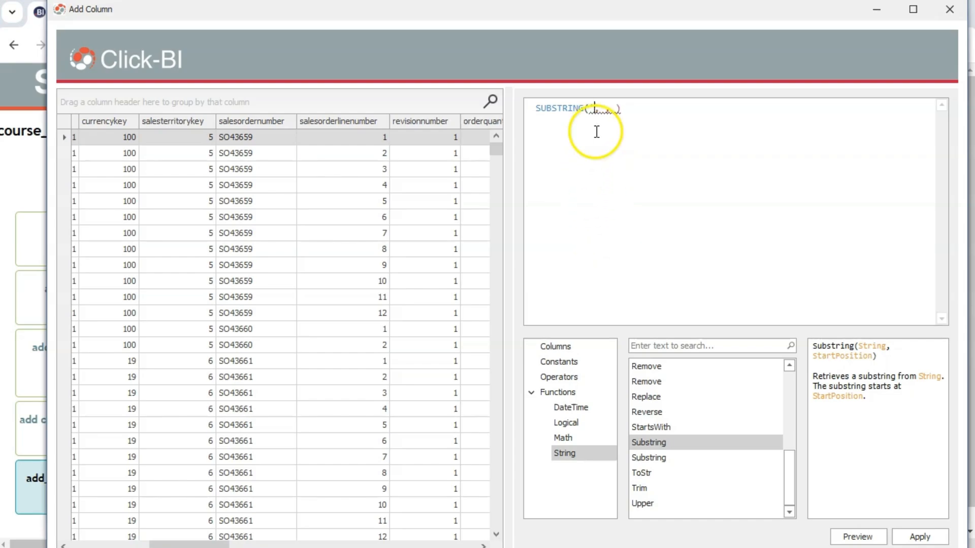
key("BackSpace")
key("Delete")
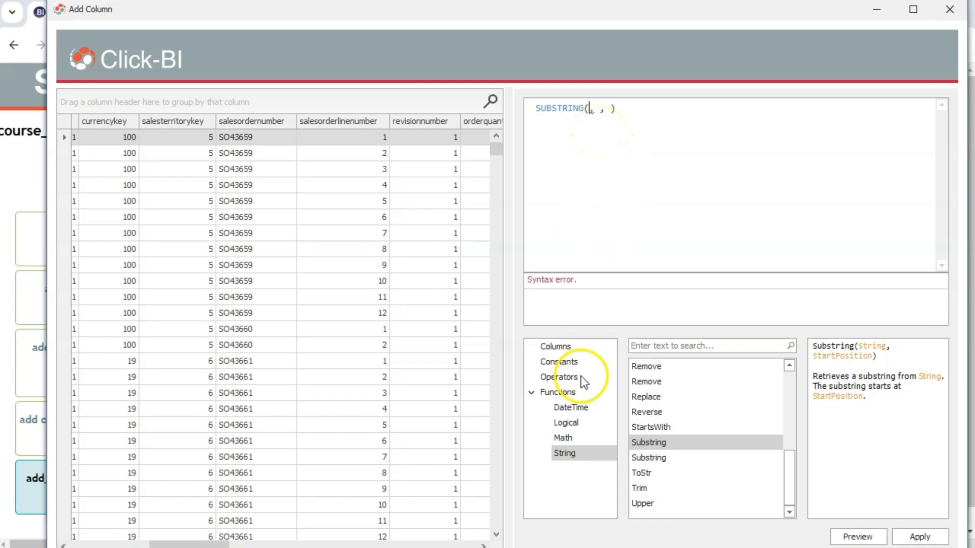
left_click(557, 347)
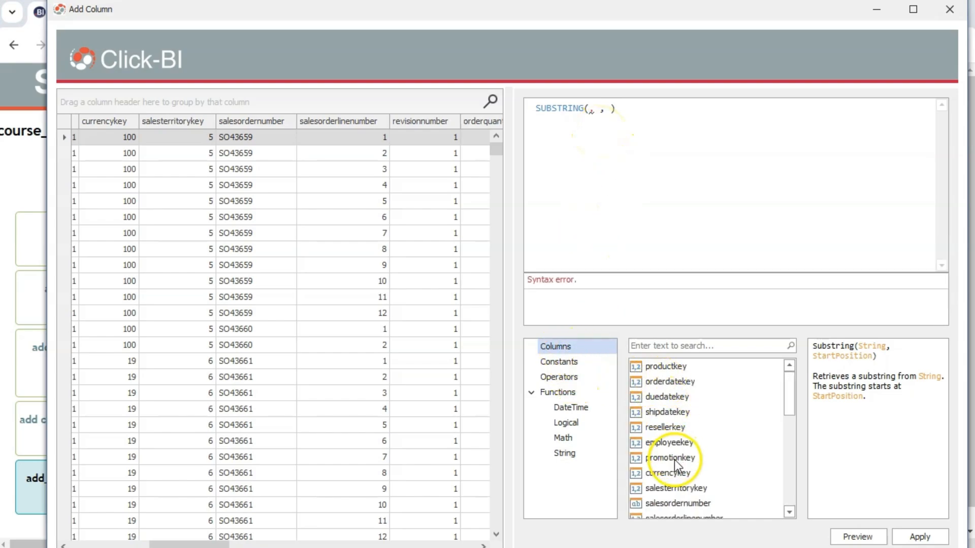
scroll(692, 452, "down", 5)
scroll(694, 447, "up", 3)
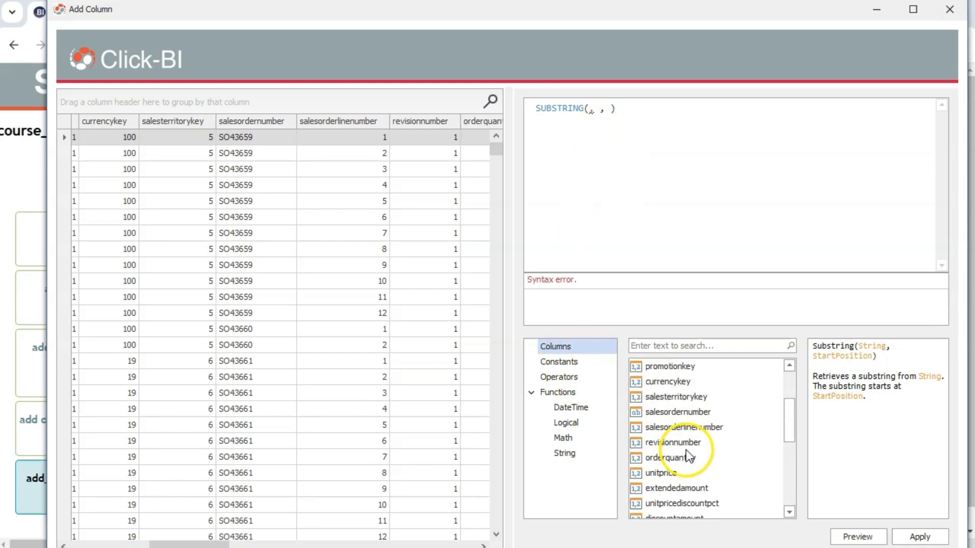
double_click(689, 414)
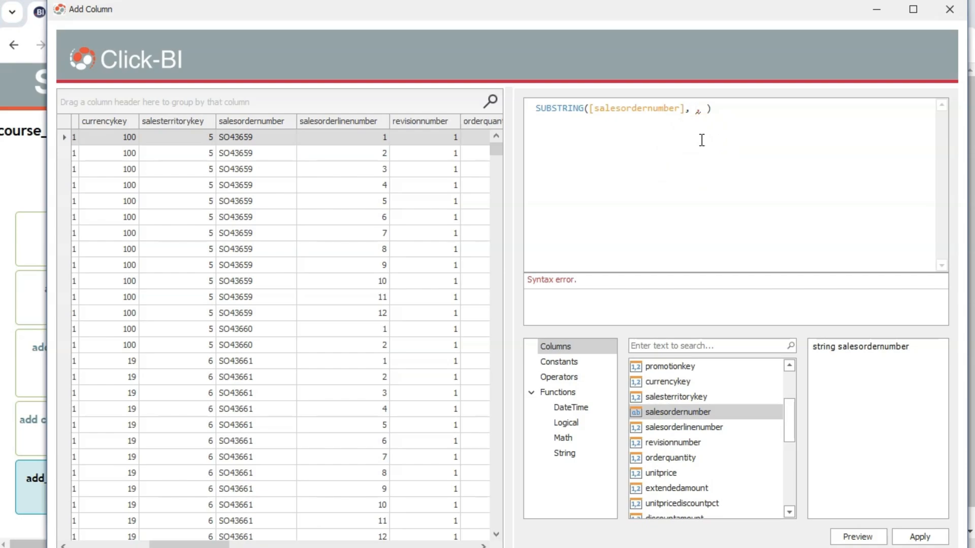
type("1,2")
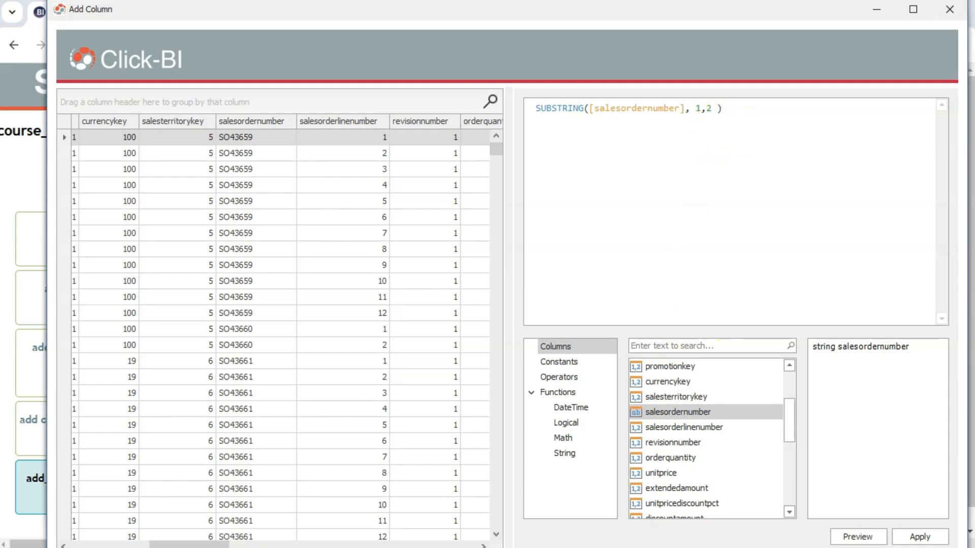
left_click(858, 537)
left_click_drag(175, 544, 462, 543)
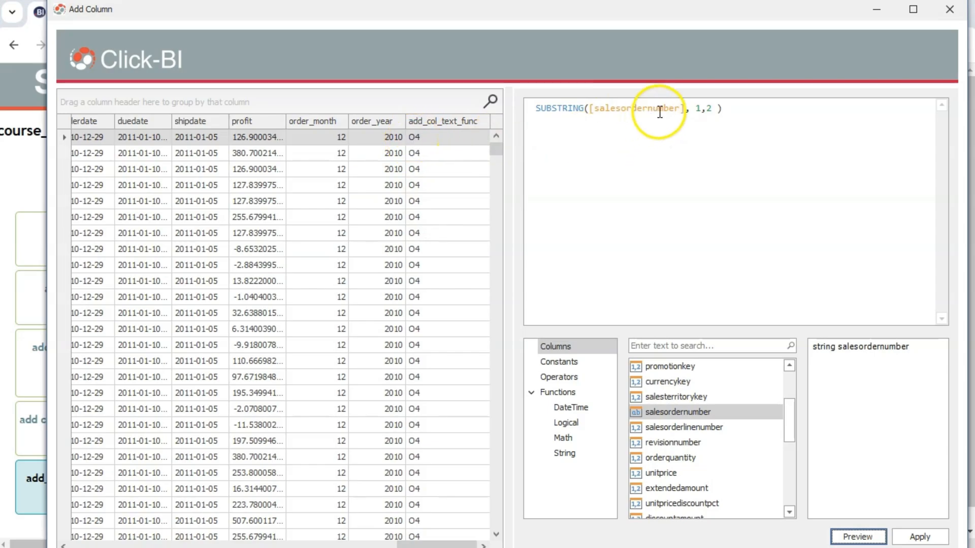
- Set the Substring start position to 0, preview the expression again and check the text column's values
left_click(699, 108)
double_click(699, 108)
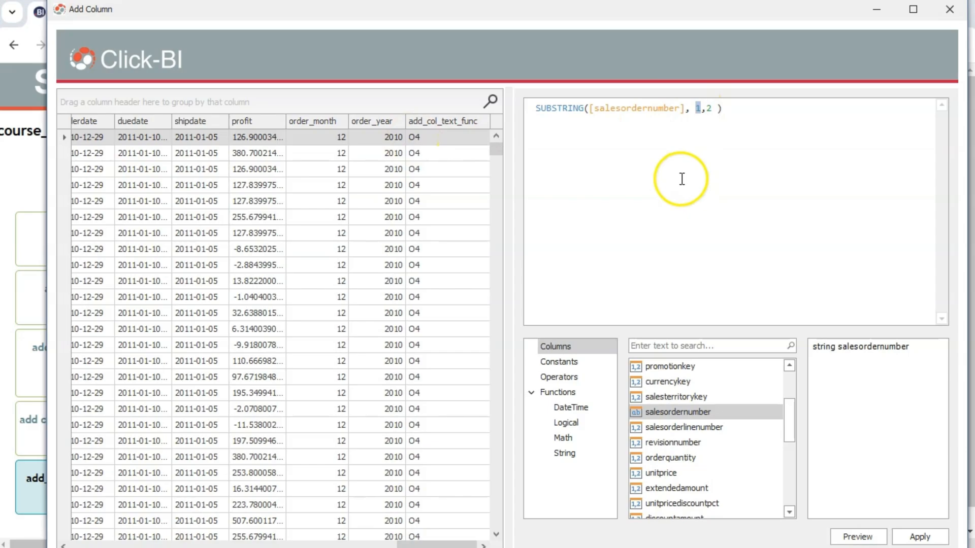
left_click(858, 537)
scroll(439, 216, "down", 6)
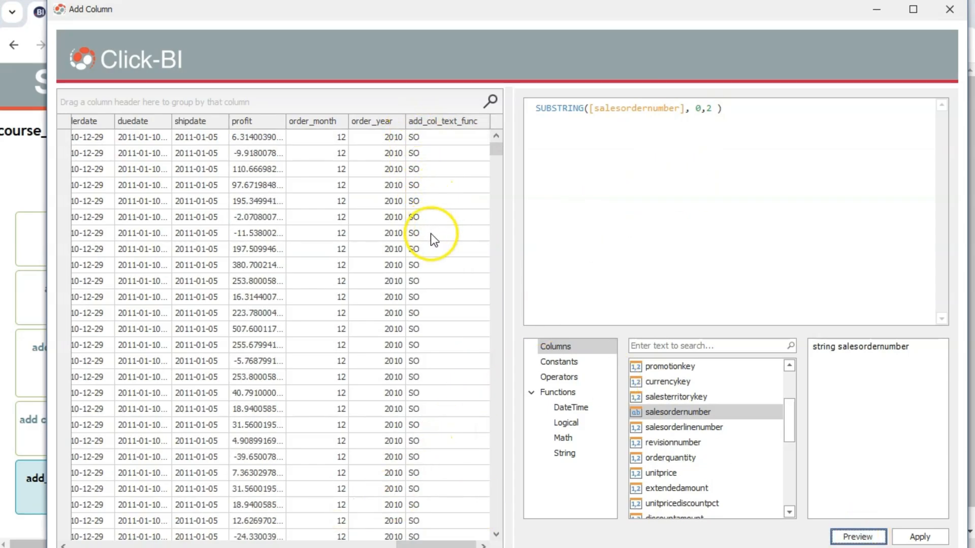
scroll(446, 264, "up", 6)
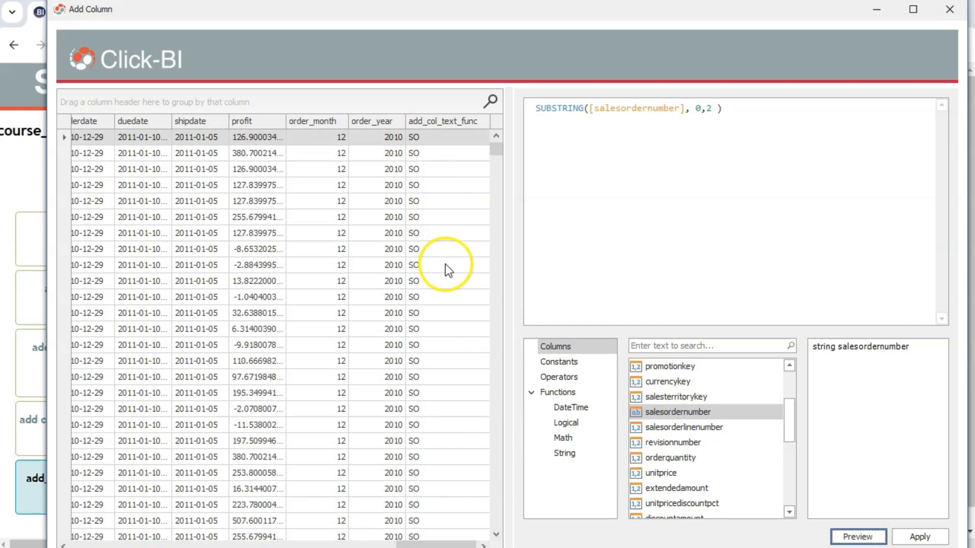
- Apply the Substring expression and rename the new text column as order_letters
left_click(920, 536)
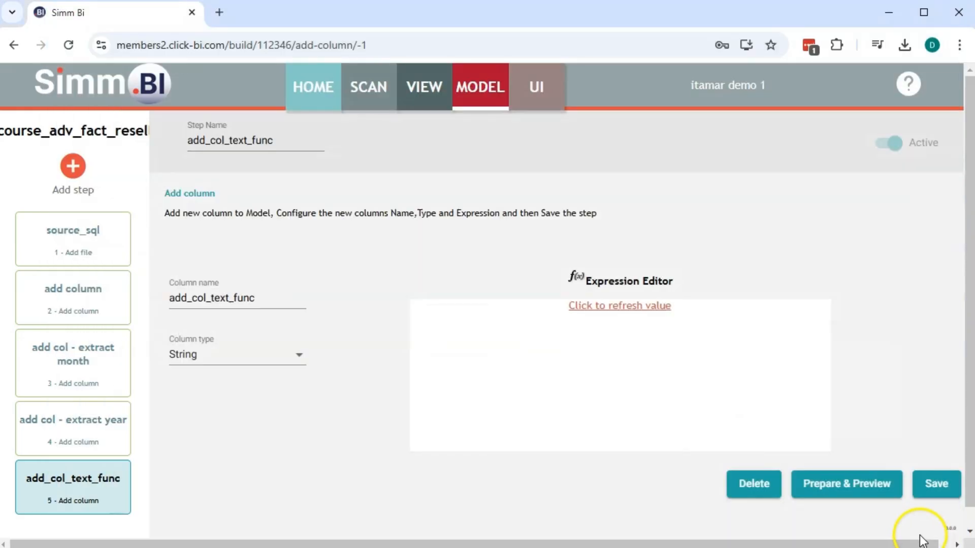
left_click_drag(247, 297, 156, 288)
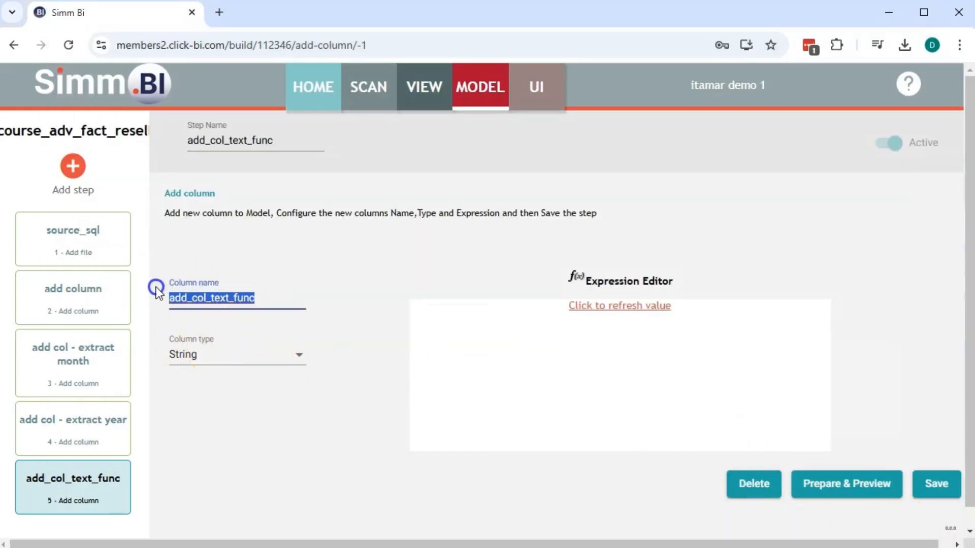
type("order")
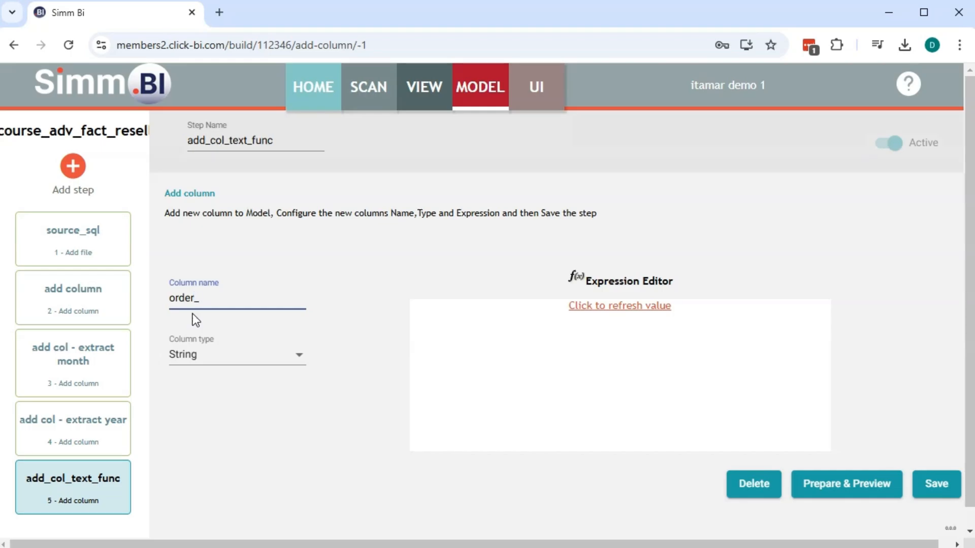
type("_letters")
- Refresh the expression value in the add_col_text_func step and save that step
left_click(612, 306)
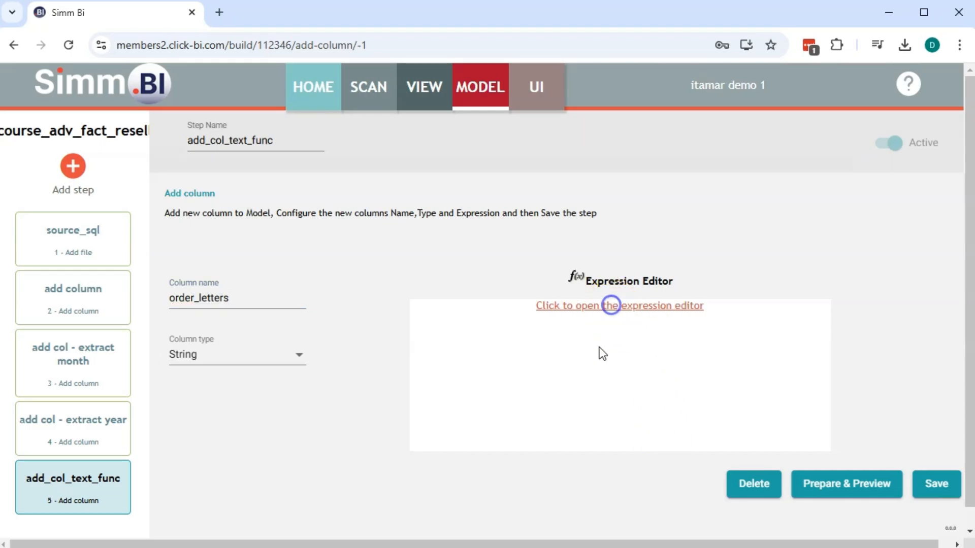
left_click(862, 482)
left_click(937, 485)
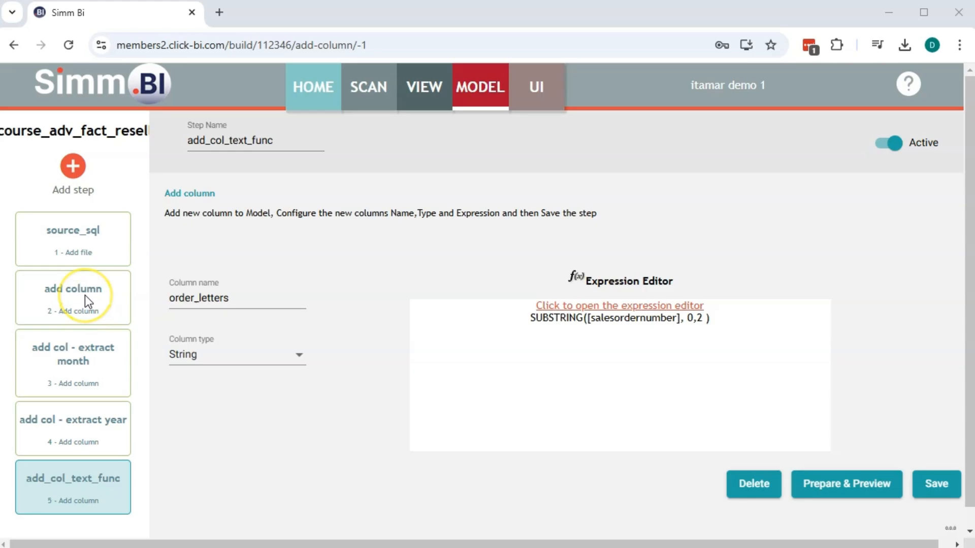
- Add a new Add column step named add_col_if_profit to the model
left_click(73, 166)
left_click(347, 300)
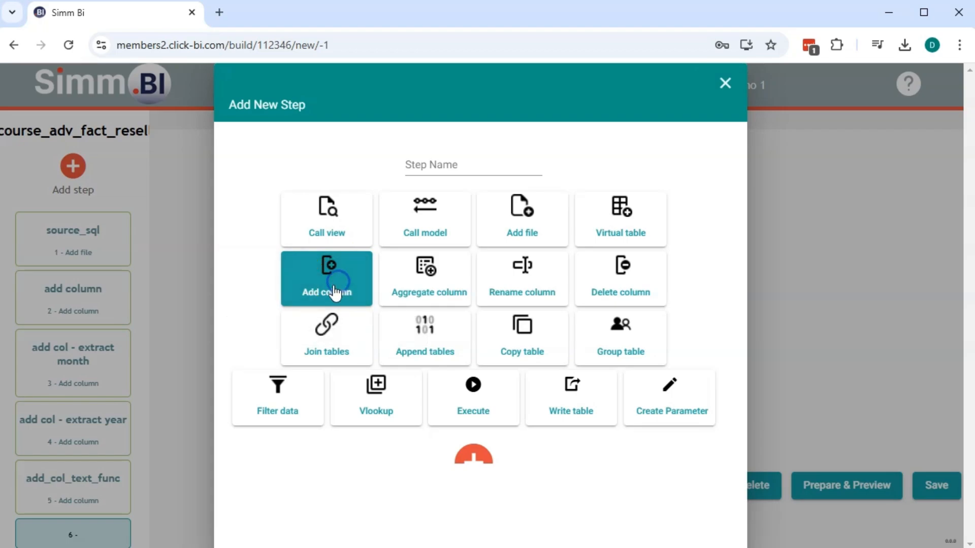
left_click(431, 159)
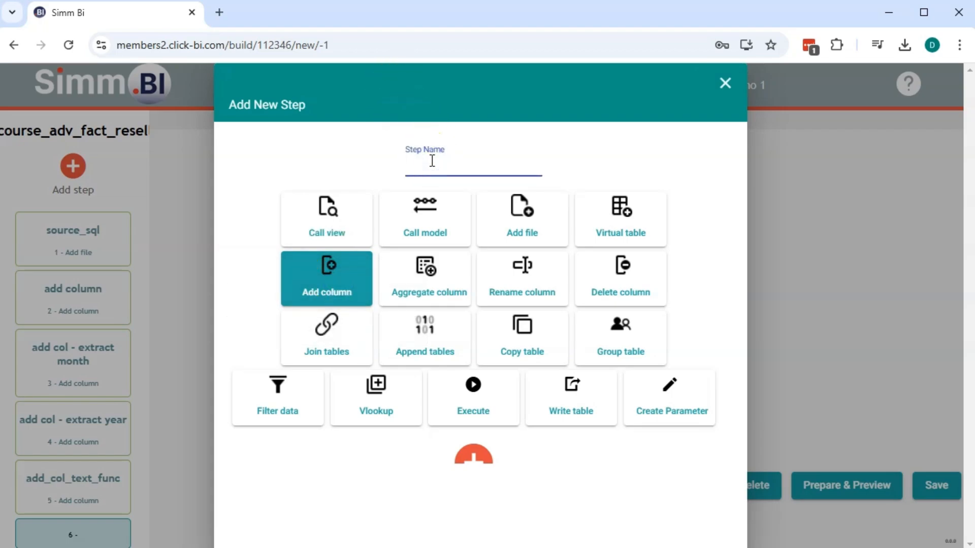
type("add_")
type("col_if_profit")
left_click(474, 454)
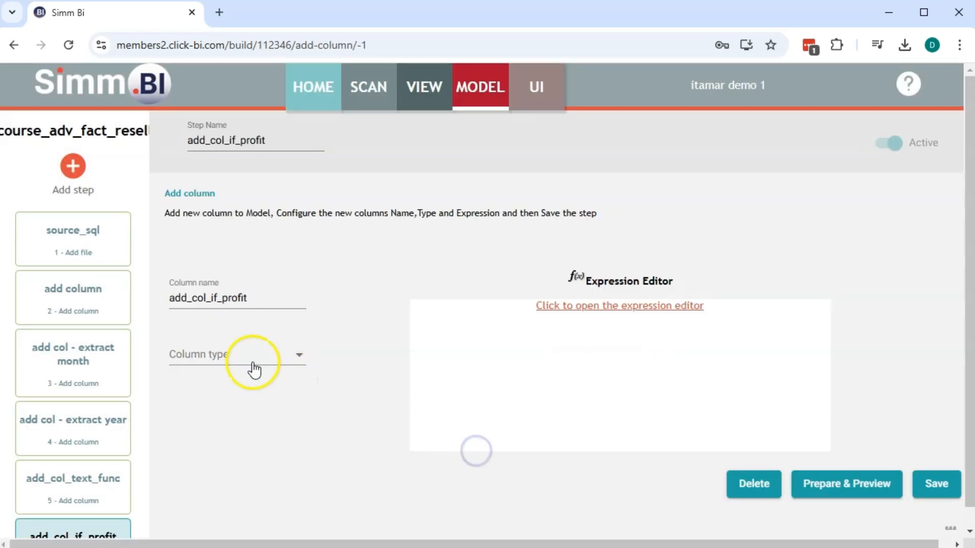
- Name the new column profit_desc and set its column type to String
left_click_drag(254, 296, 144, 284)
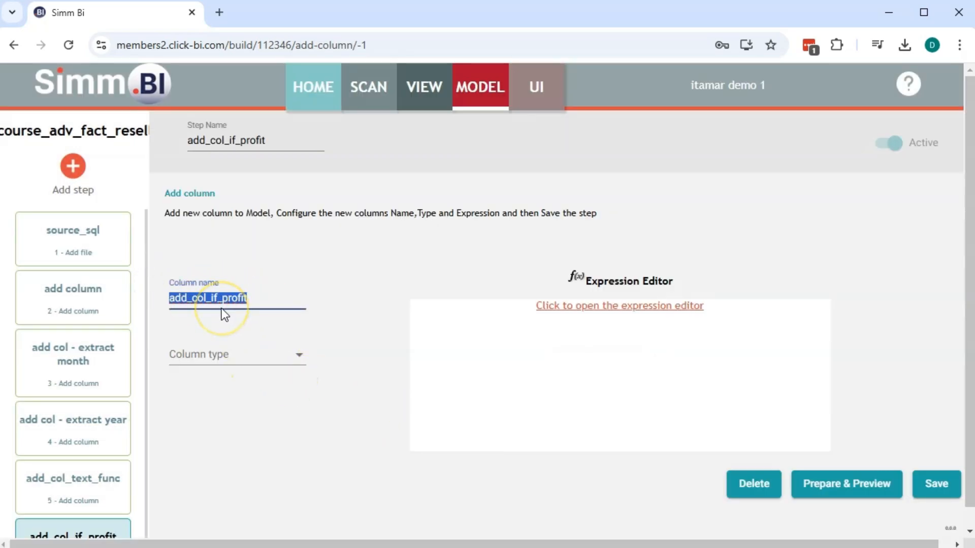
type("profit_desc")
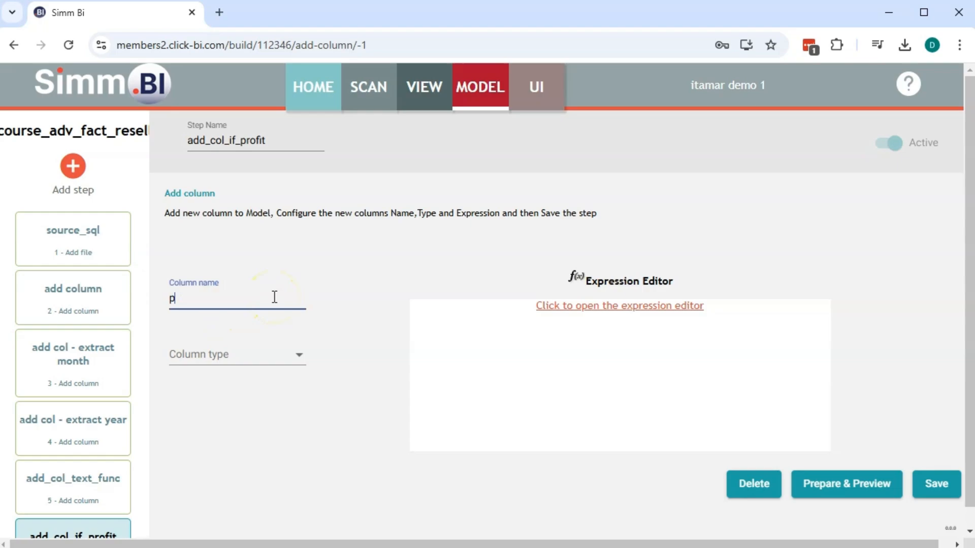
left_click(231, 357)
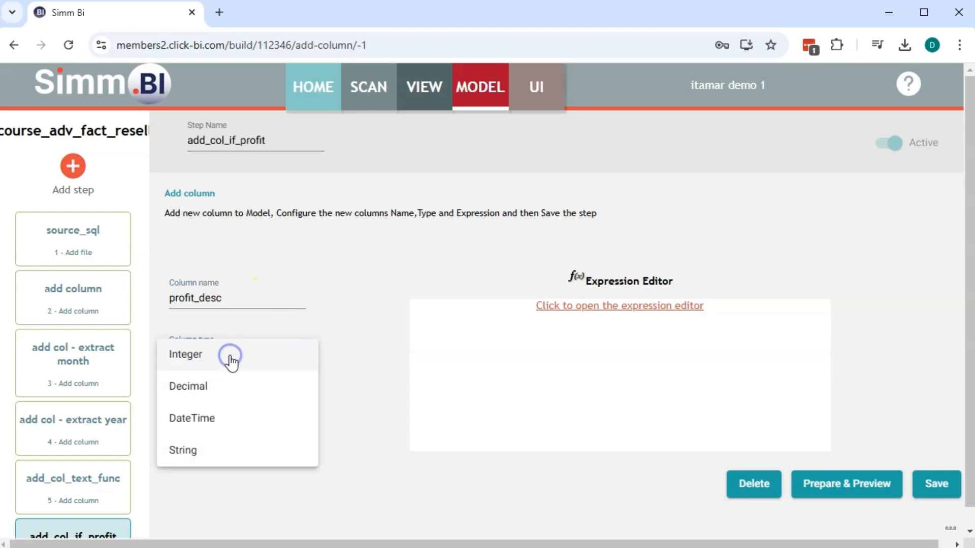
left_click(209, 451)
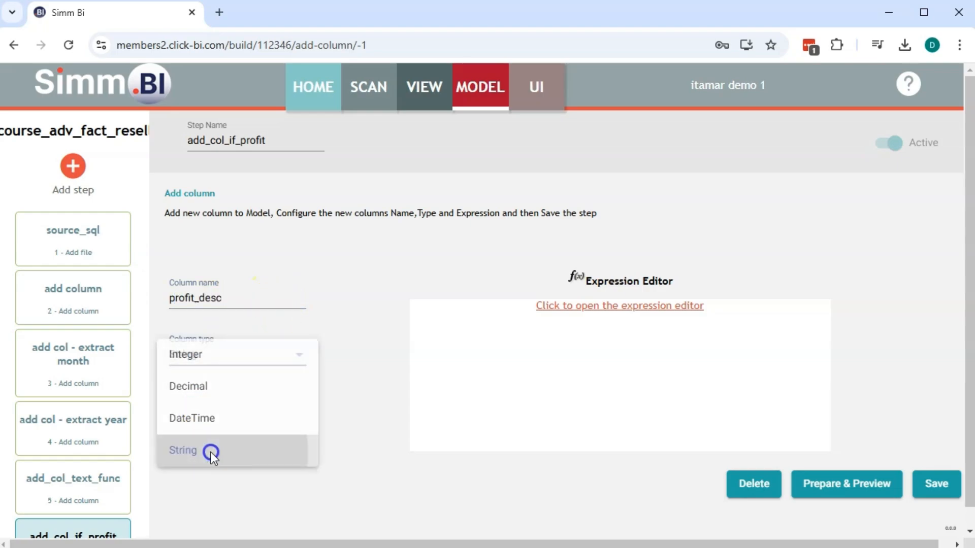
- Open the expression editor for the profit_desc column through clickBi_local_extensions and bring up the profit values in the data preview
left_click(591, 308)
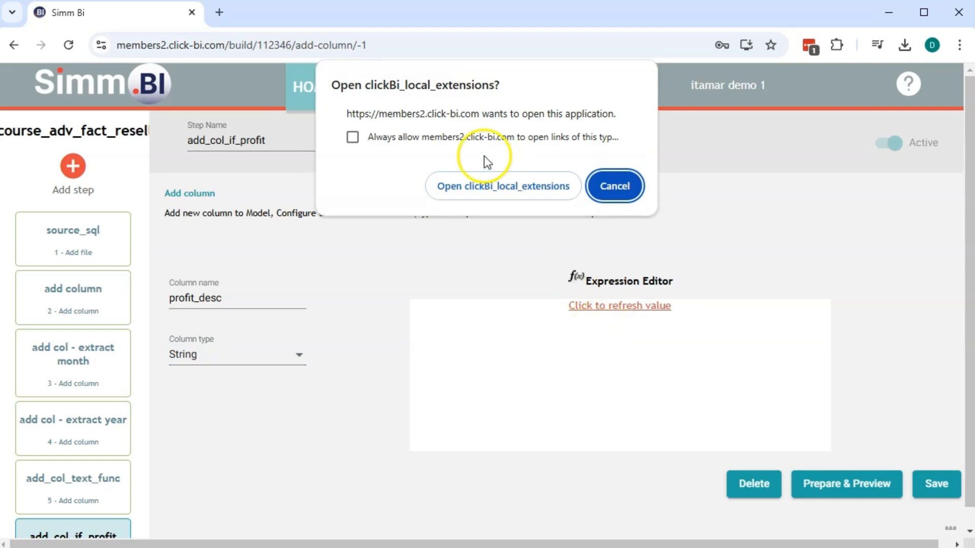
left_click(496, 187)
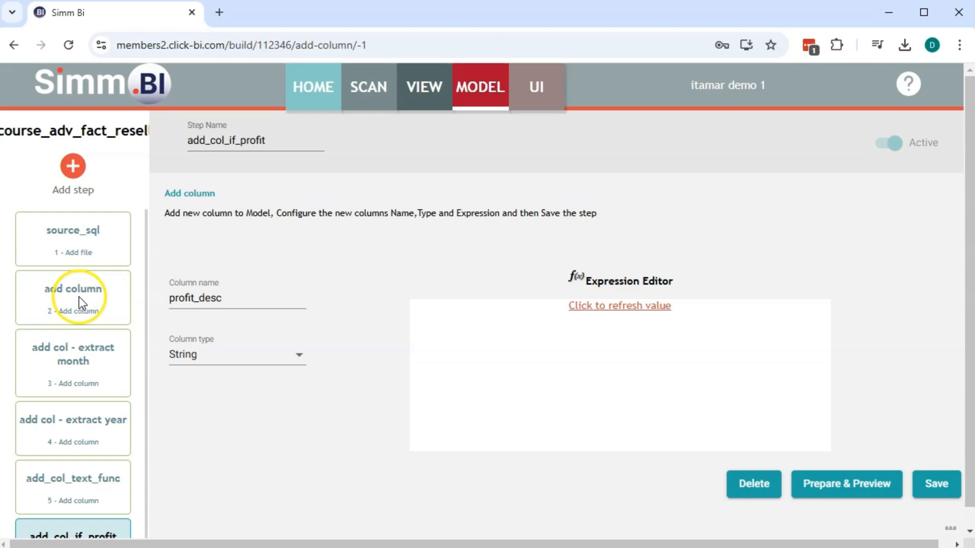
scroll(101, 487, "down", 1)
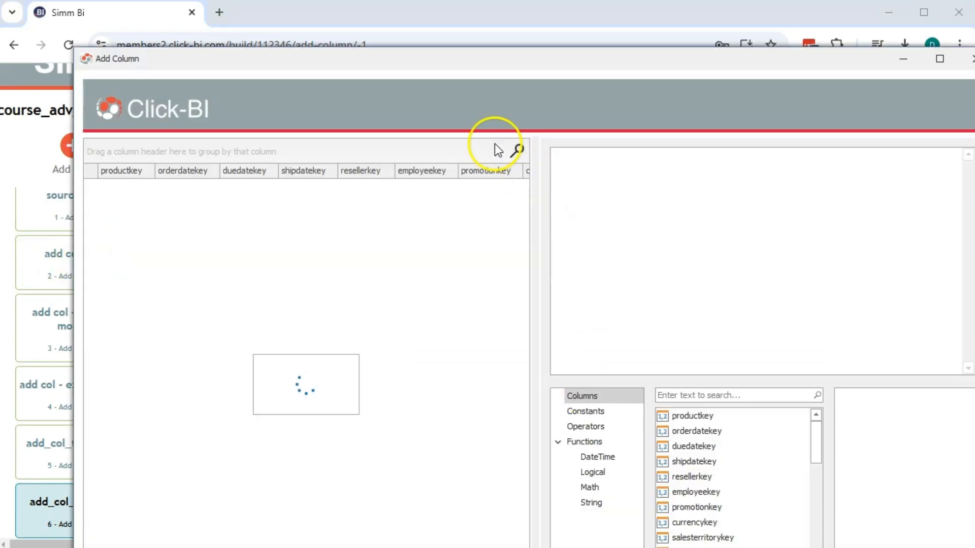
left_click_drag(497, 70, 456, 5)
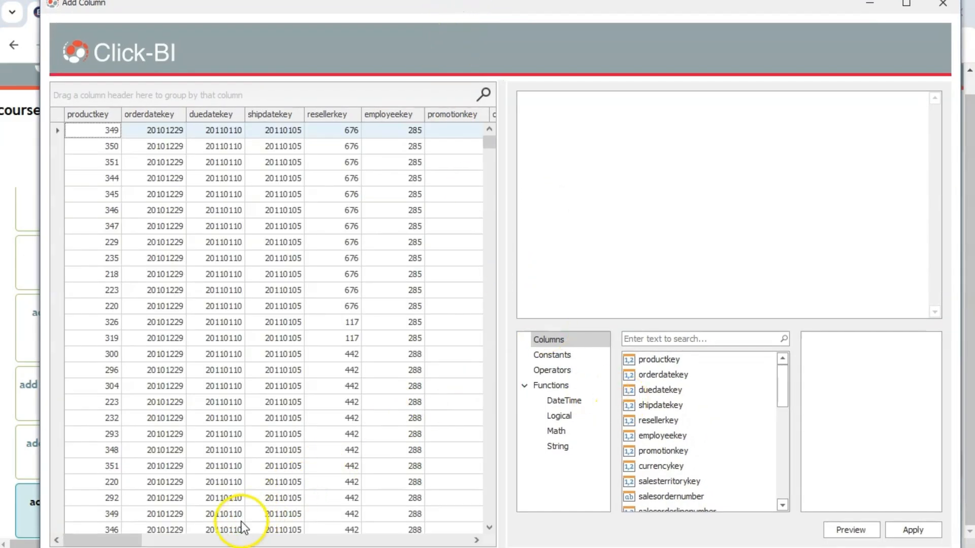
left_click_drag(116, 546, 468, 519)
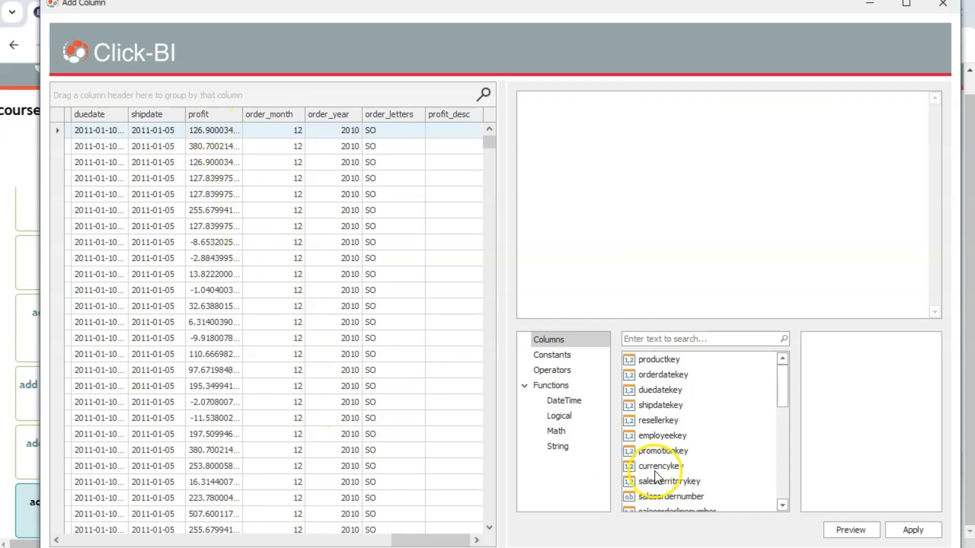
- Insert the logical Iif function with [profit]>0 as its first condition and 'Positive' as the result
left_click(570, 416)
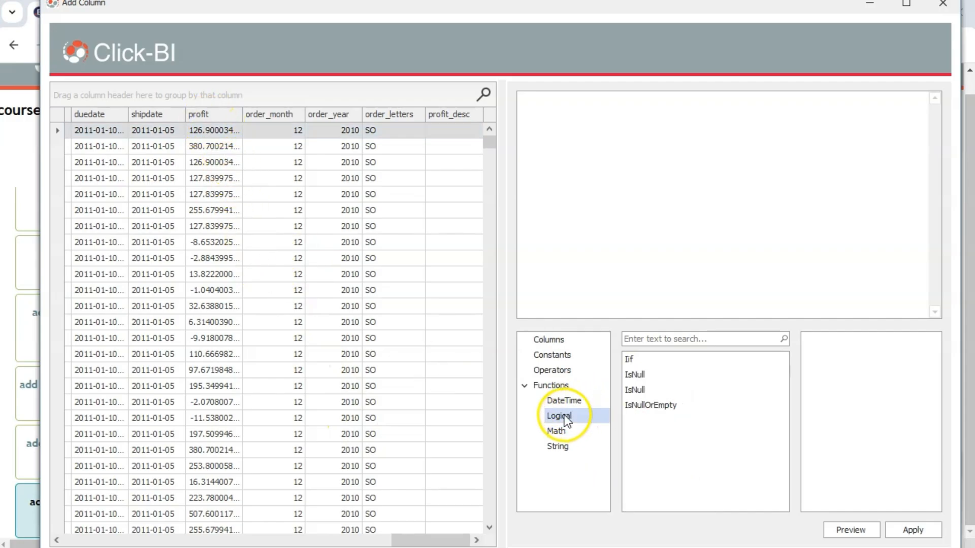
double_click(632, 358)
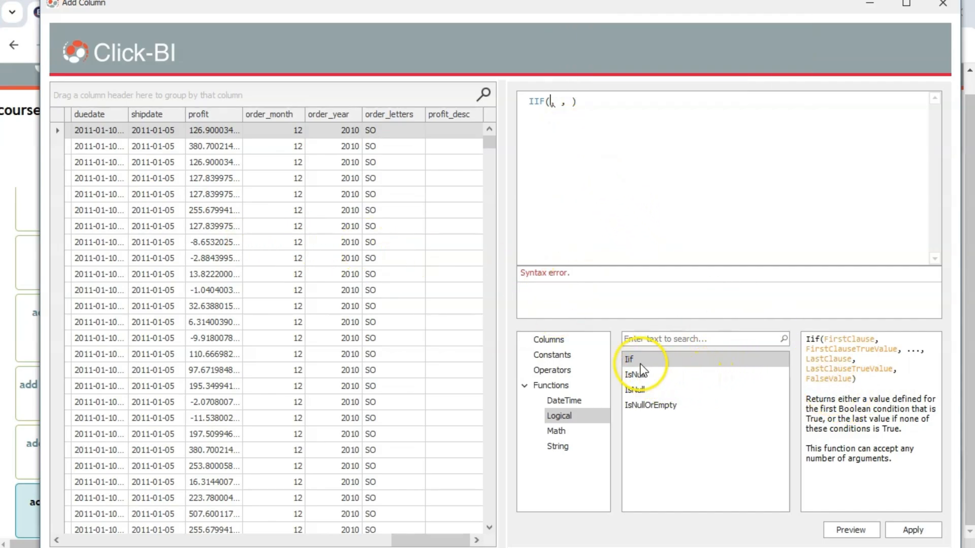
left_click(555, 340)
scroll(660, 406, "down", 7)
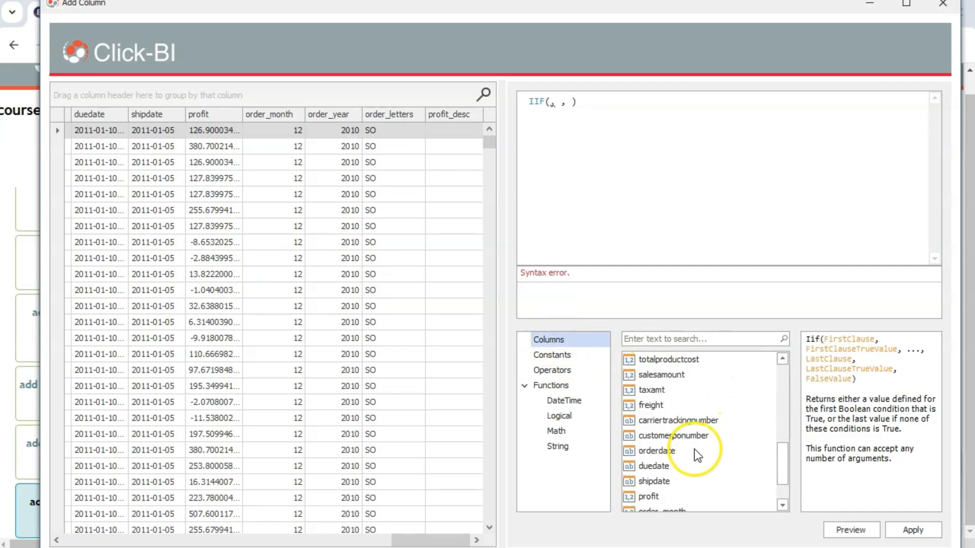
scroll(660, 422, "up", 2)
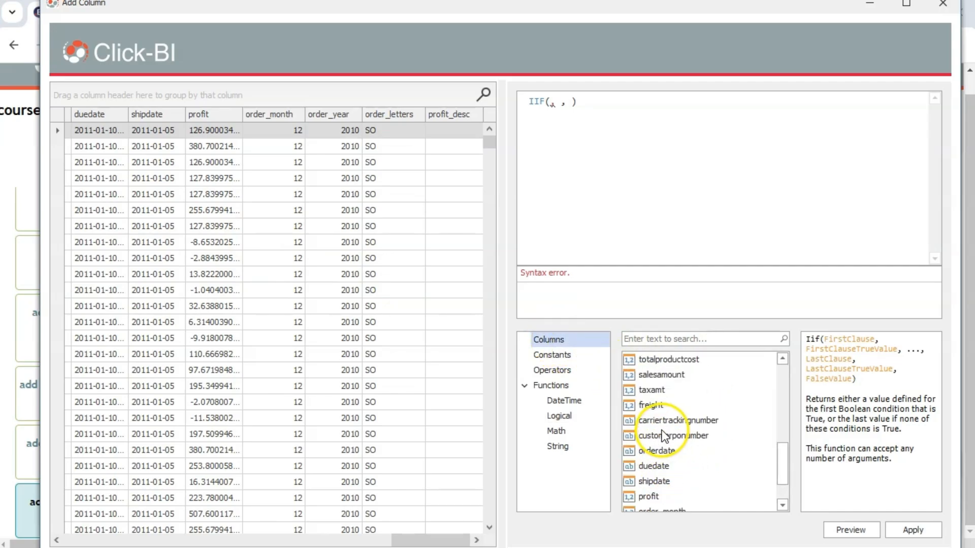
left_click(668, 338)
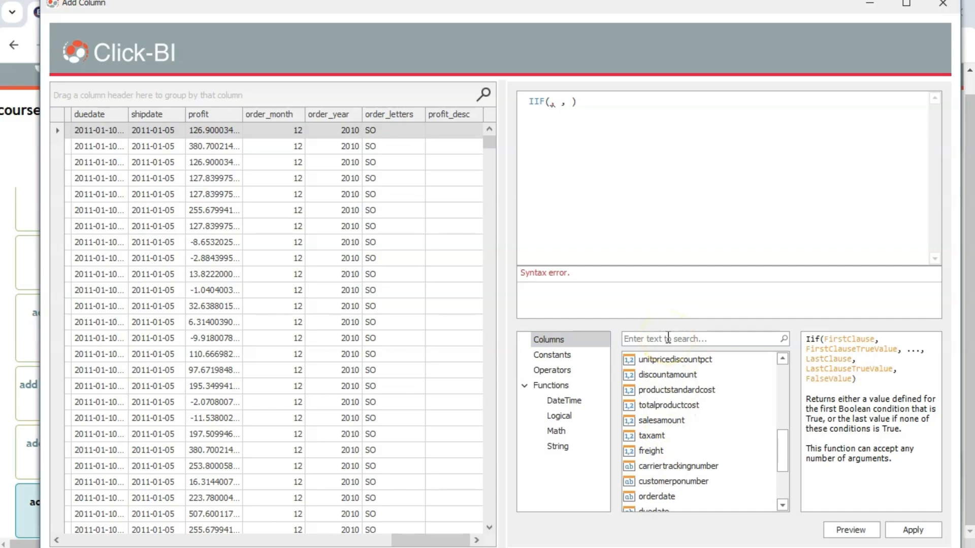
type("pr")
double_click(651, 452)
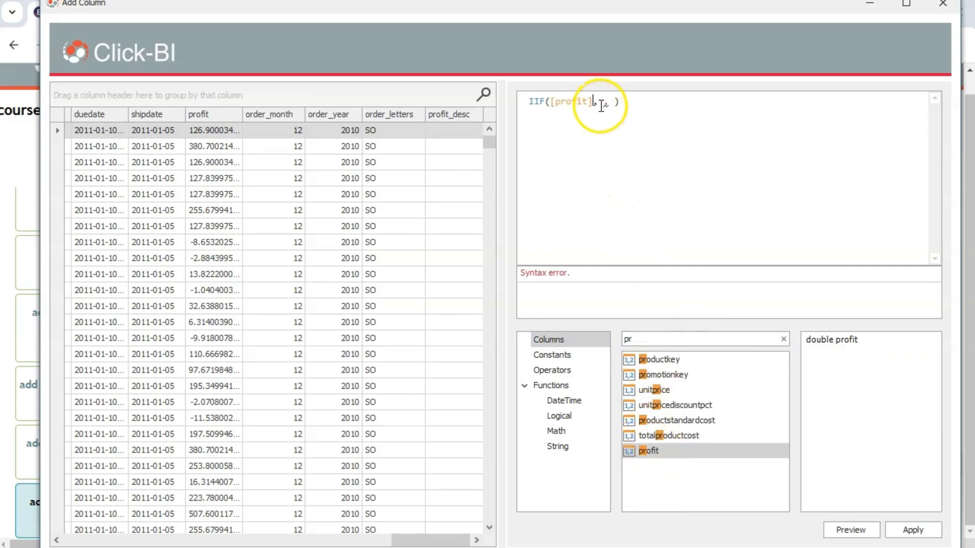
type(">0,")
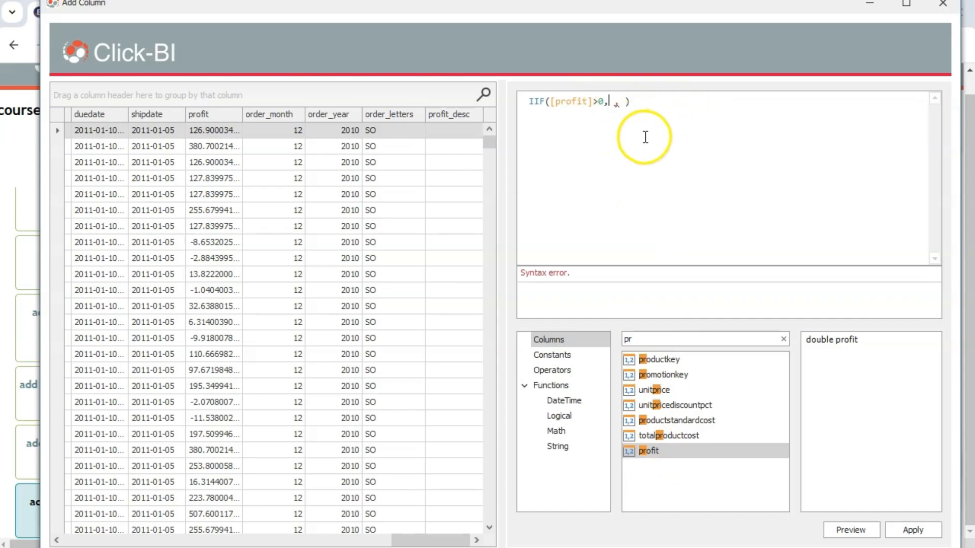
type("'")
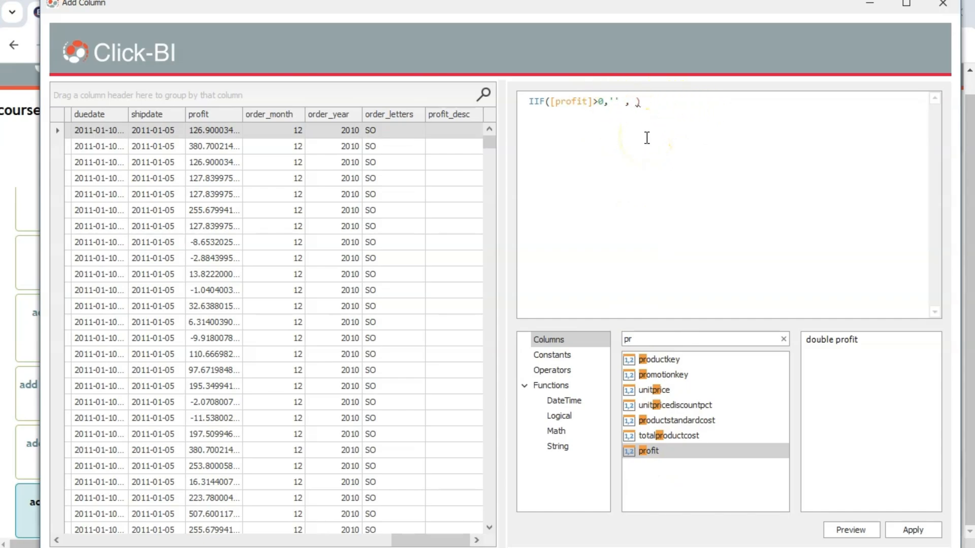
type("Positive")
- Add the second condition [profit]<0 with the result 'Negative' to the Iif expression
left_click(685, 184)
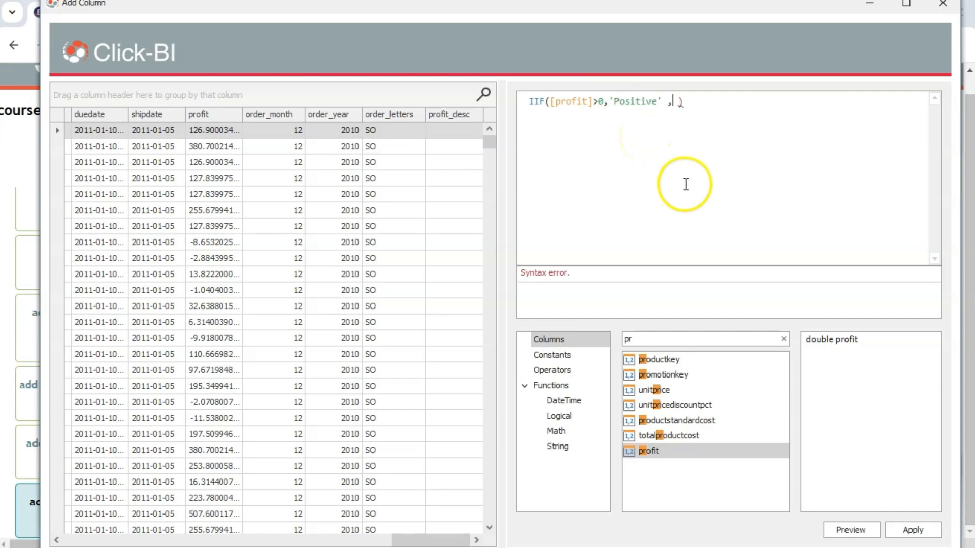
double_click(662, 456)
type("<0 ")
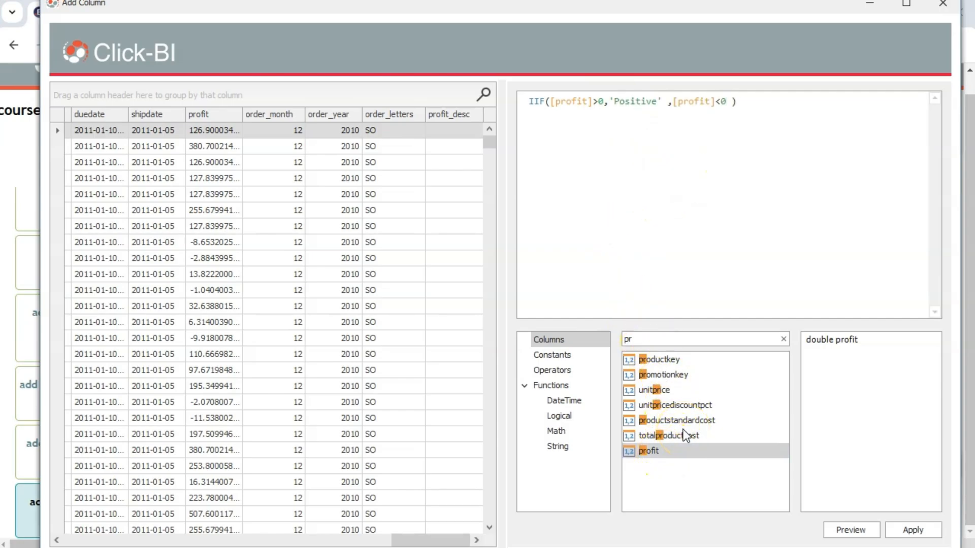
type(", ")
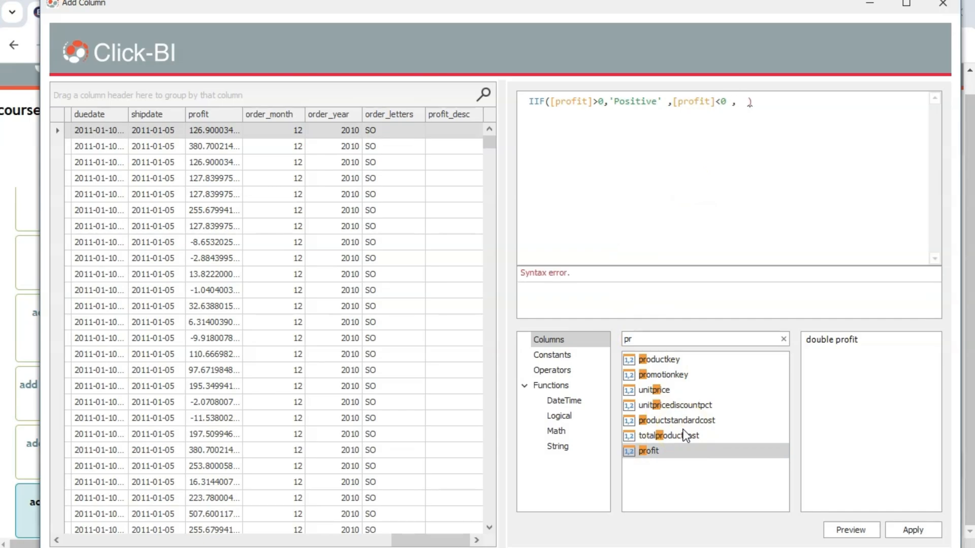
type("'")
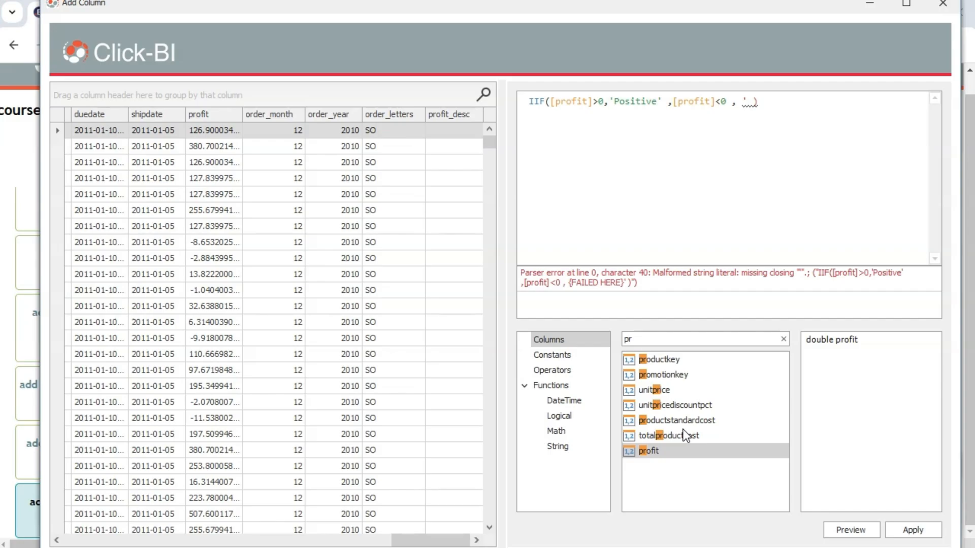
type("Negative'")
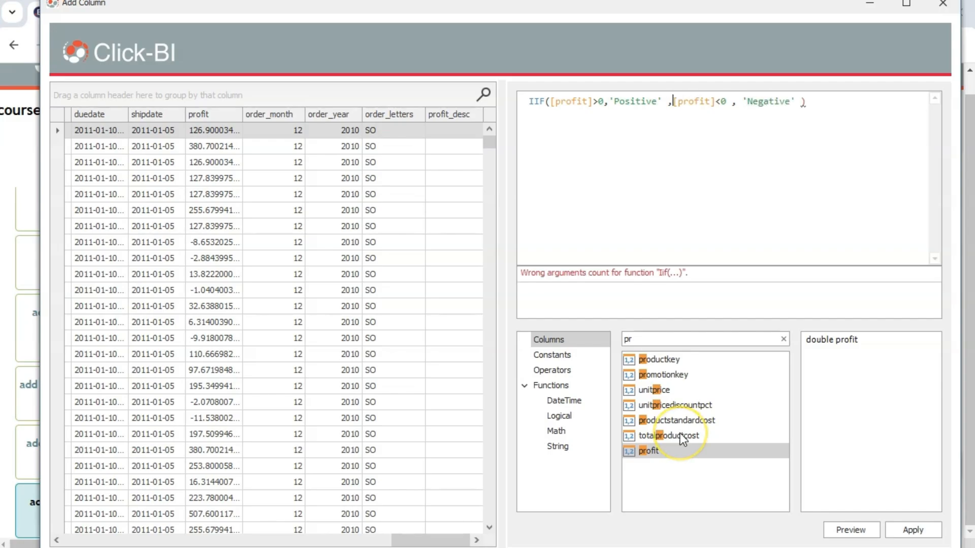
- Break the Iif expression after 'Positive' so the [profit]<0 condition starts on its own line
key("Left")
key("Left")
key("Left")
key("Left")
key("Left")
key("Left")
key("Left")
key("Left")
key("Left")
key("Left")
key("Left")
key("Left")
key("Left")
key("Return")
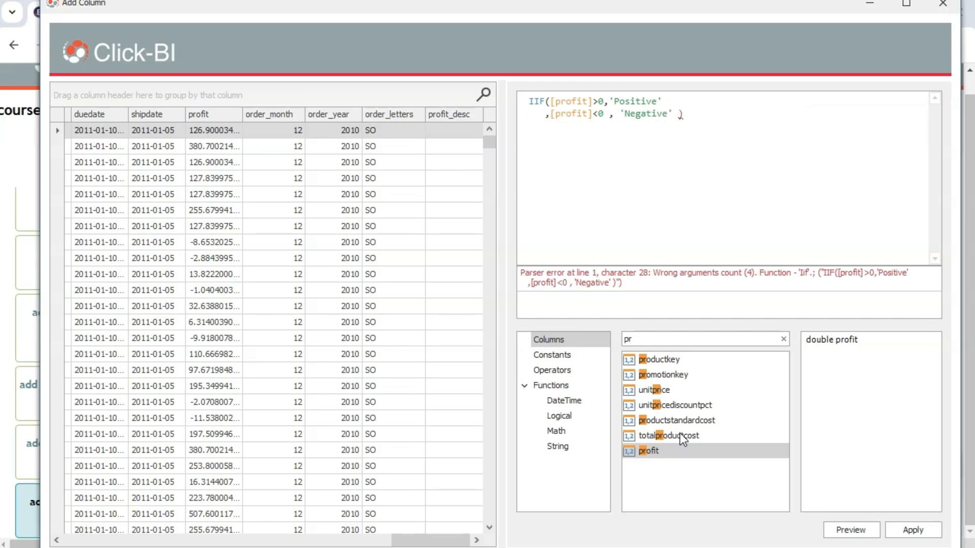
- Add a third condition [profit]=0 with the result 'Zero' on a separate line of the Iif expression
type(",")
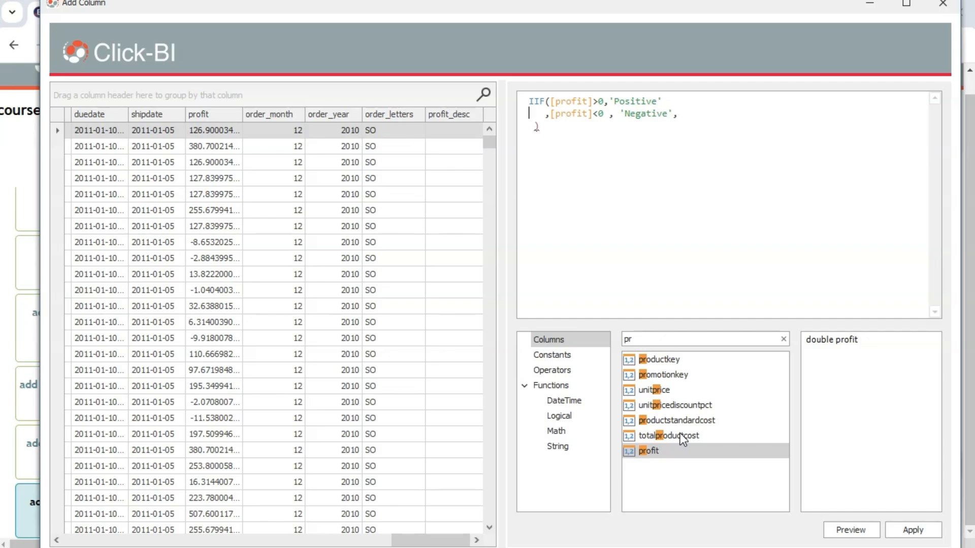
key("End")
key("Return")
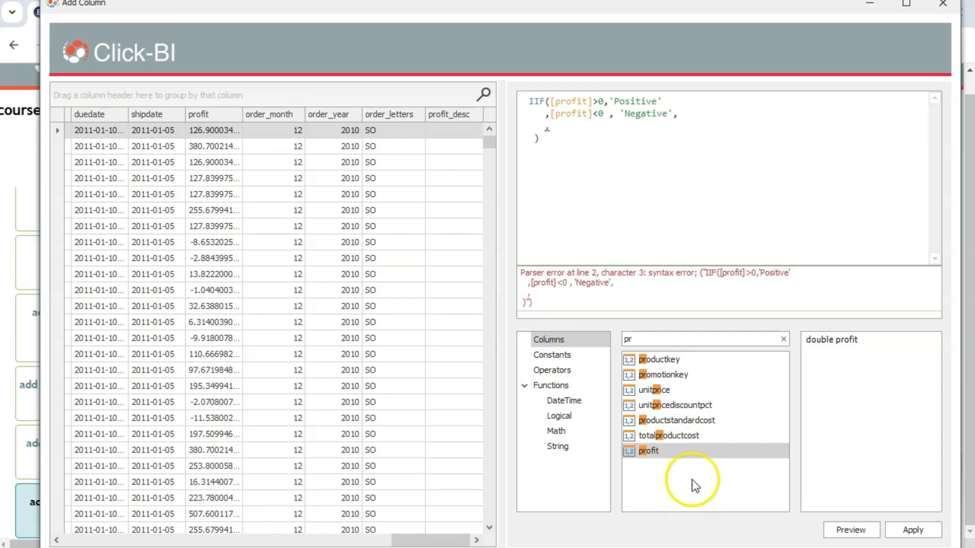
double_click(660, 451)
type("=")
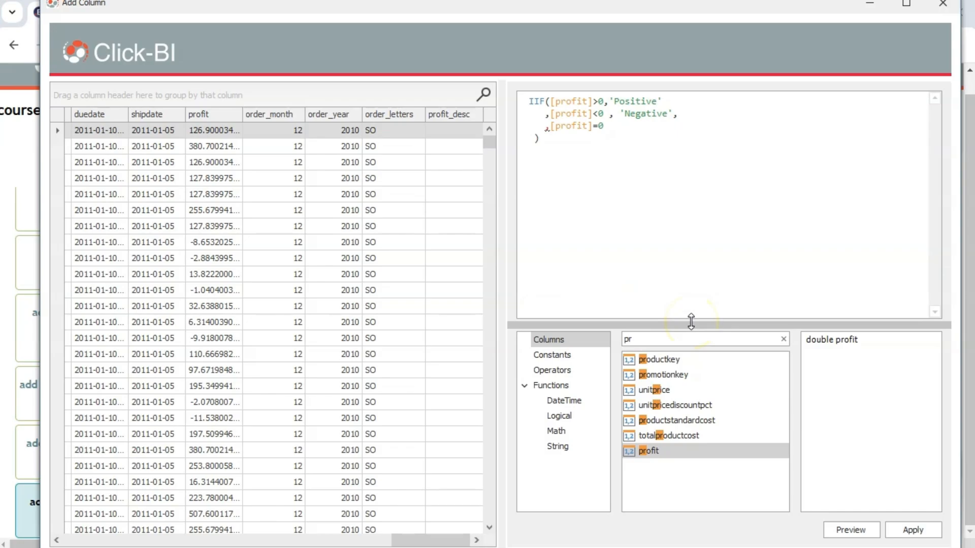
type("0, 'Zero'")
- Remove the duplicate comma after 'Negative' in the Iif expression
left_click(552, 138)
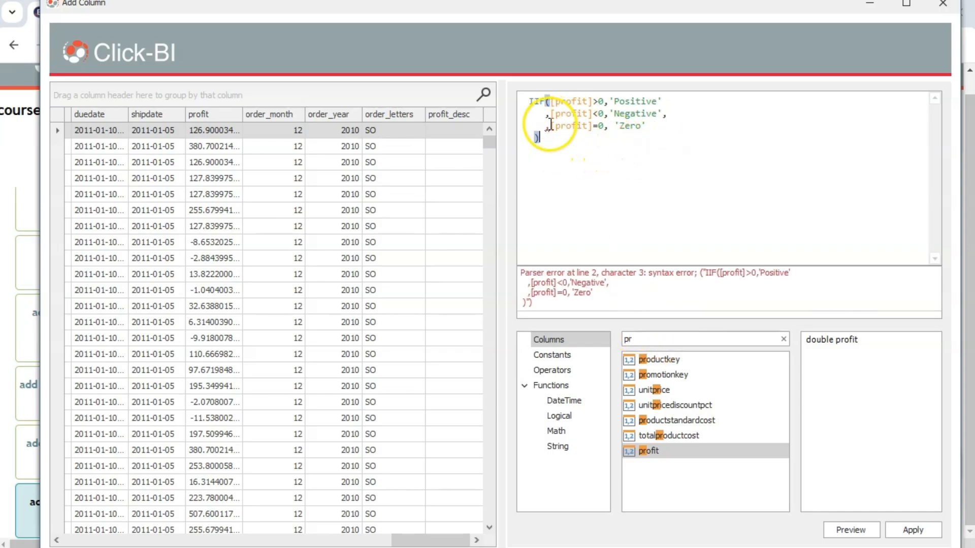
left_click(671, 115)
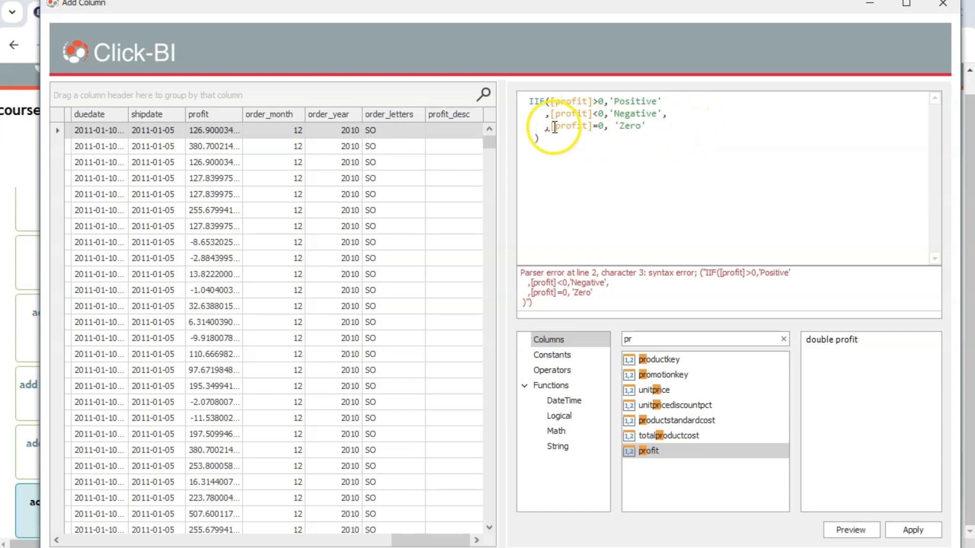
left_click_drag(549, 125, 545, 127)
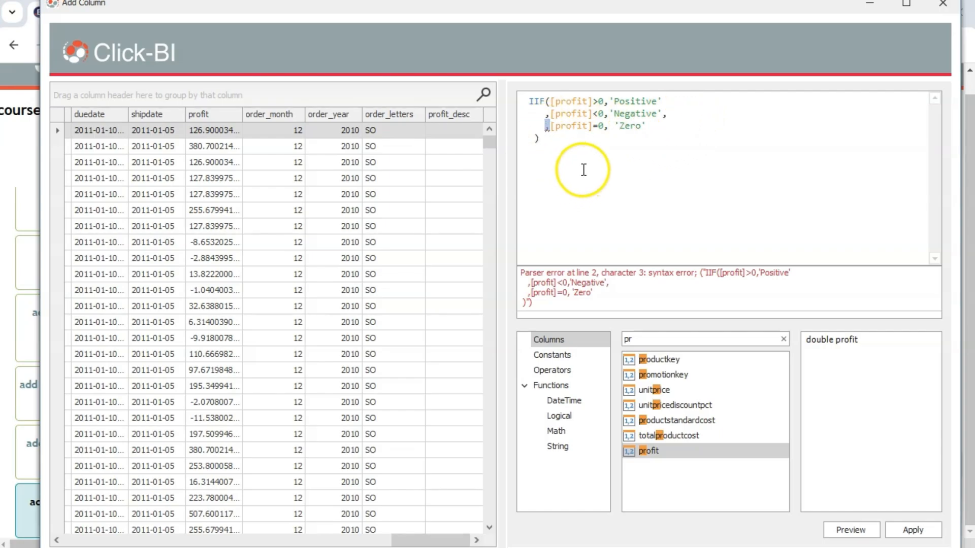
left_click(671, 116)
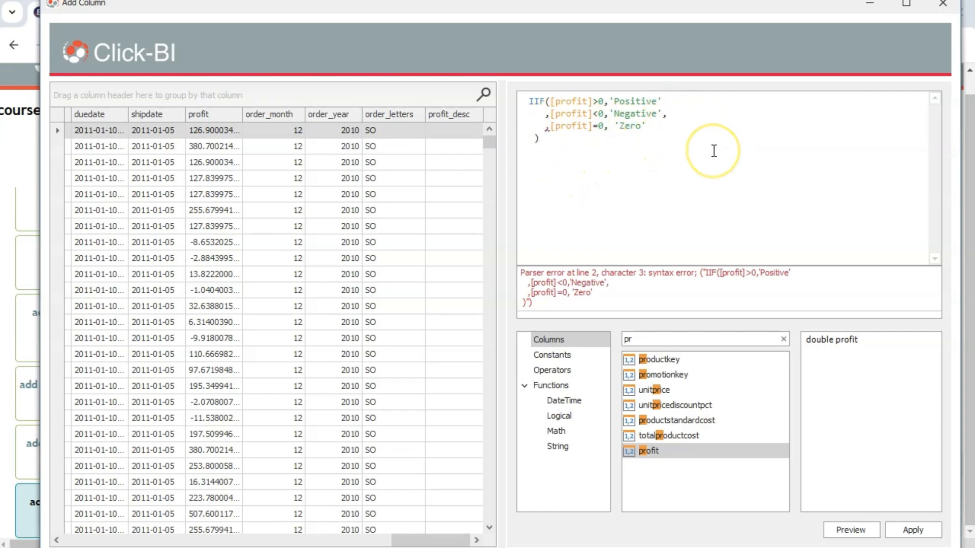
key("BackSpace")
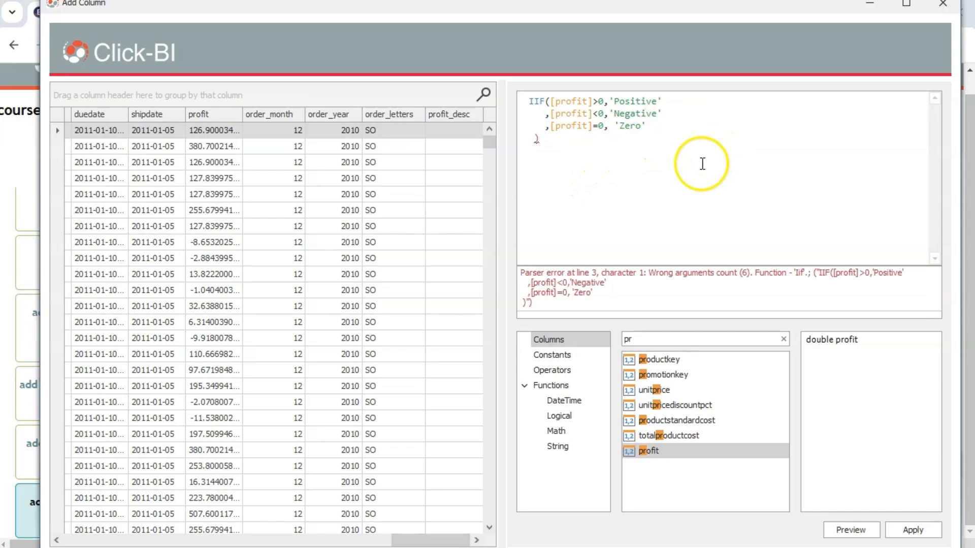
left_click(556, 178)
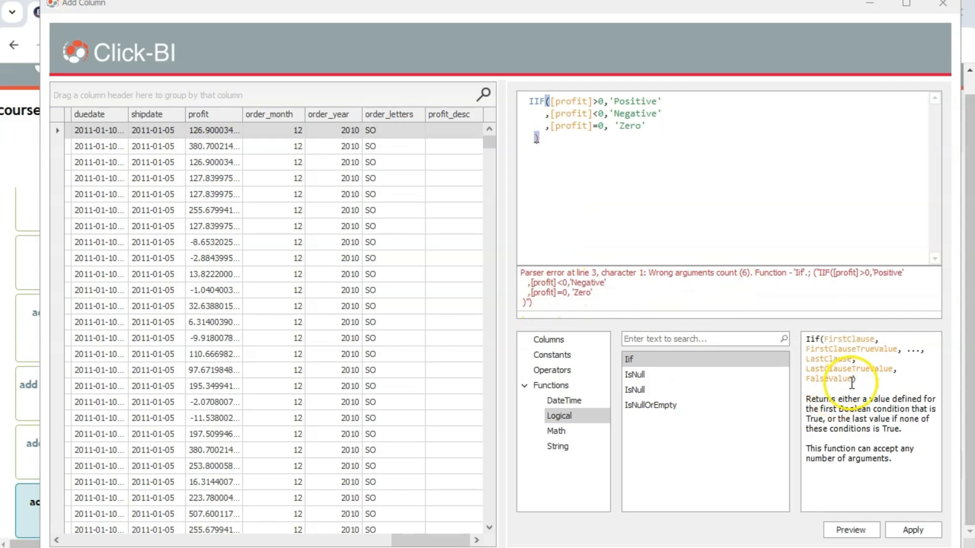
- Remove the [profit]=0 condition so 'Zero' becomes the Iif expression's fallback value, and preview the profit_desc column
left_click_drag(853, 384, 806, 384)
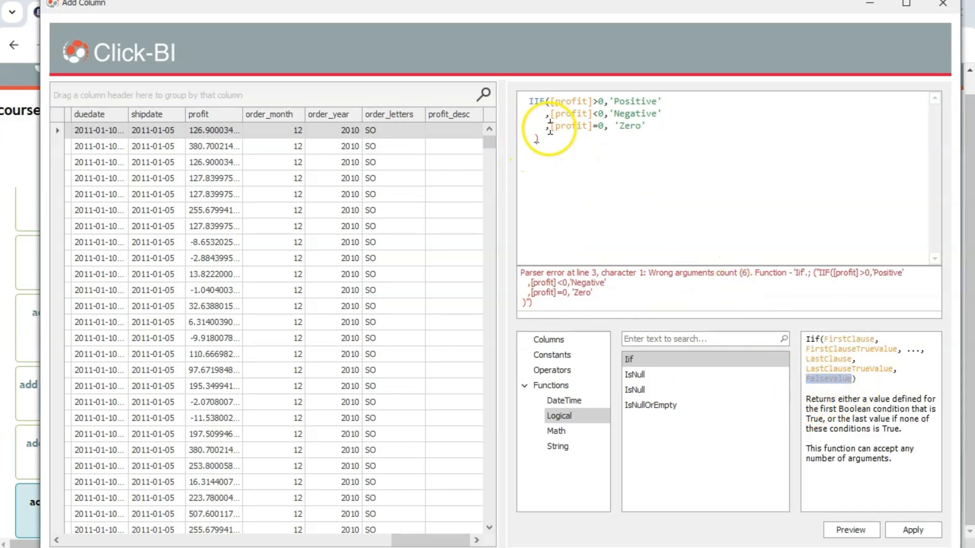
left_click_drag(551, 125, 610, 124)
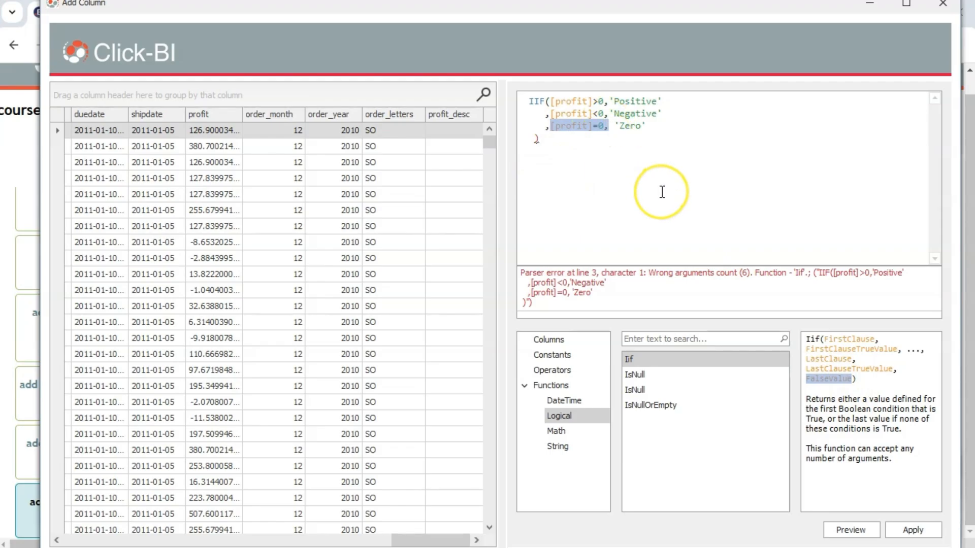
key("Delete")
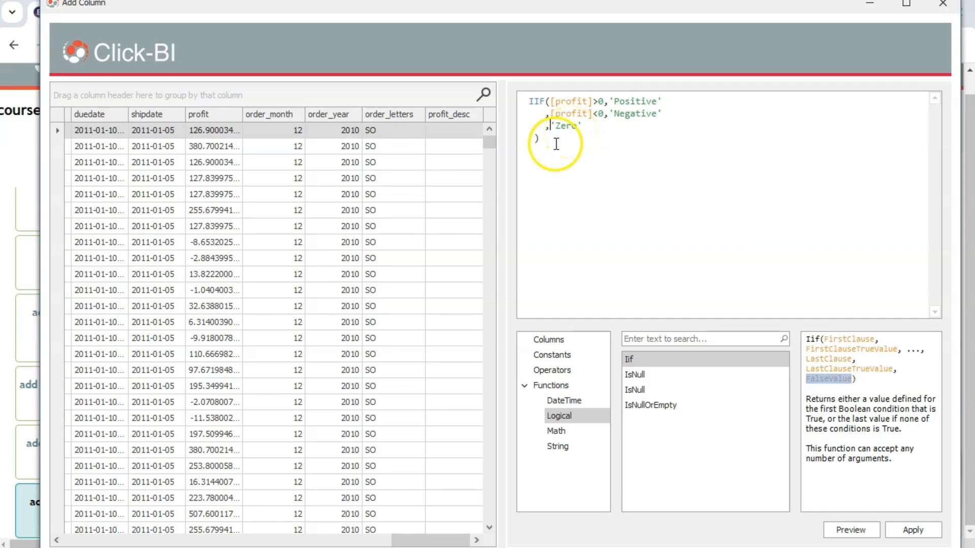
left_click(865, 533)
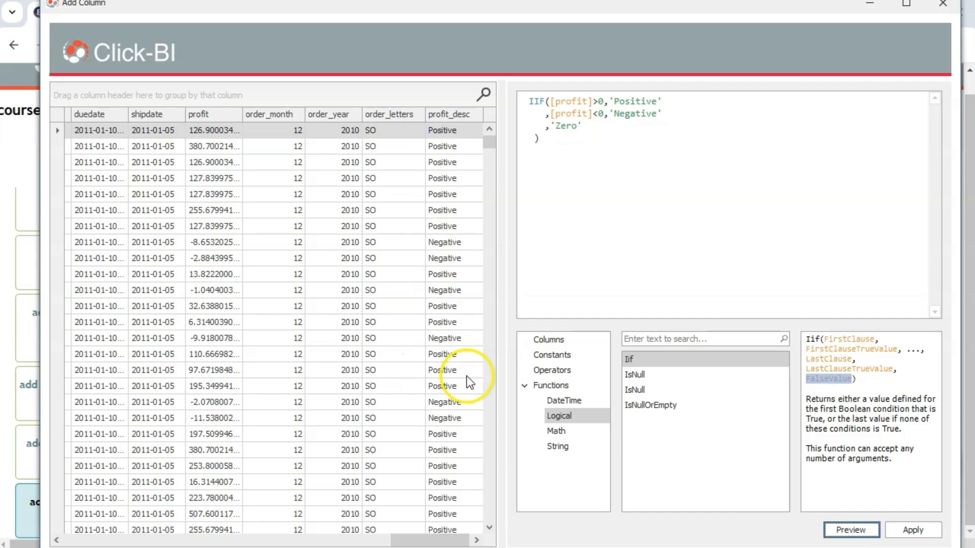
- Apply the Iif expression, refresh its value in the add_col_if_profit step, and save the step
left_click(914, 530)
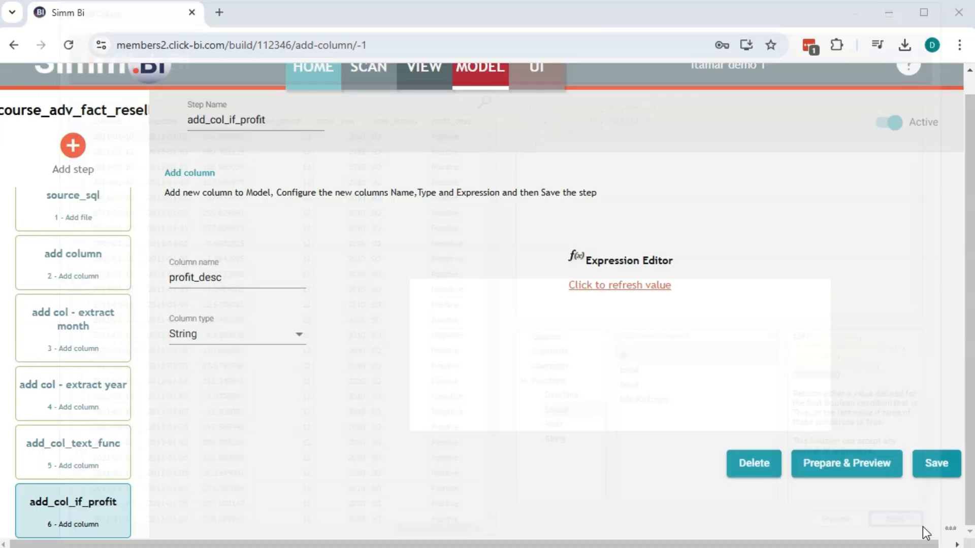
left_click(616, 287)
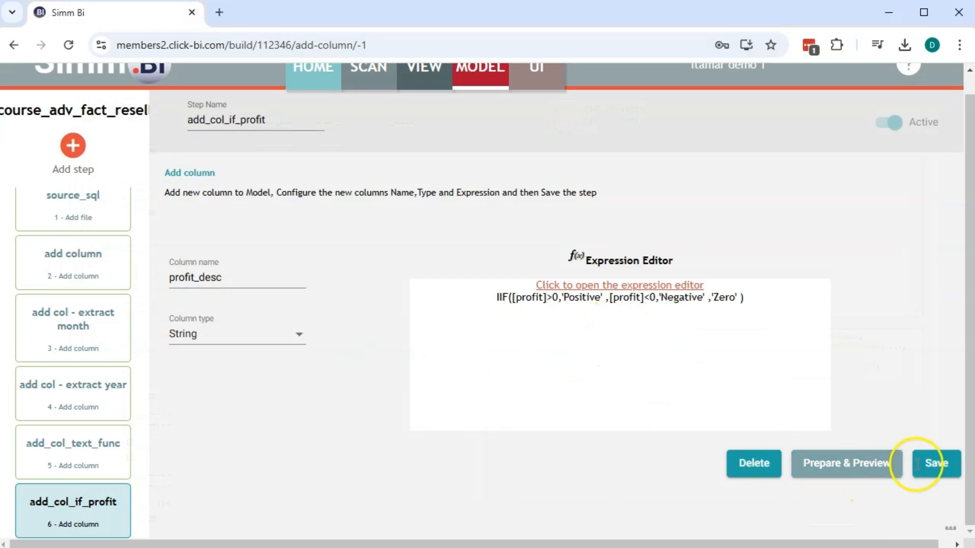
left_click(935, 463)
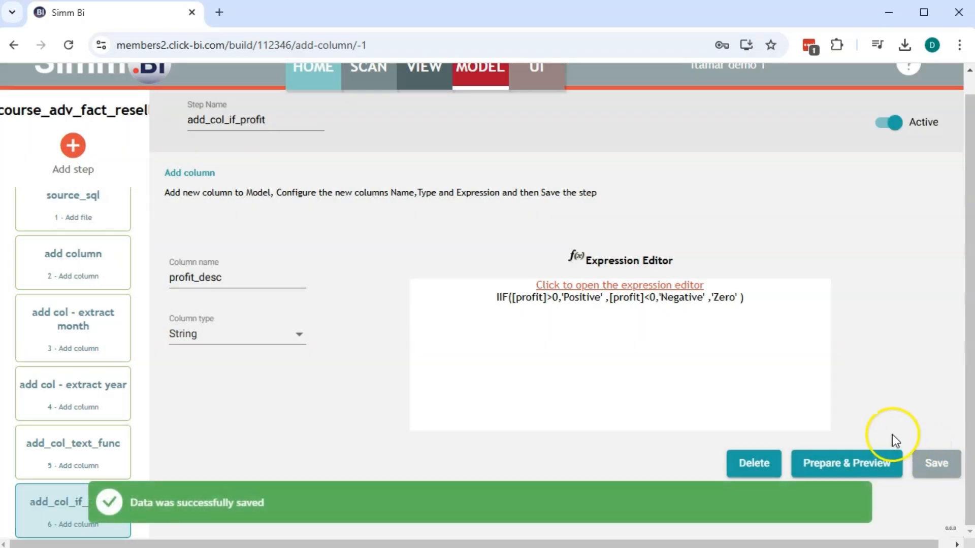
- Prepare and preview the add_col_if_profit step's data, examine the profit_desc column, and close the preview
left_click(863, 470)
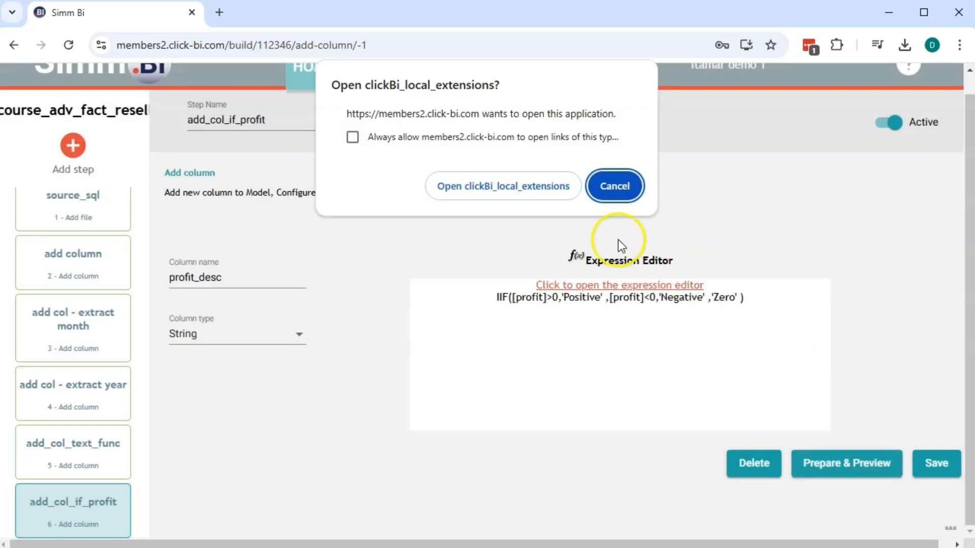
left_click(505, 184)
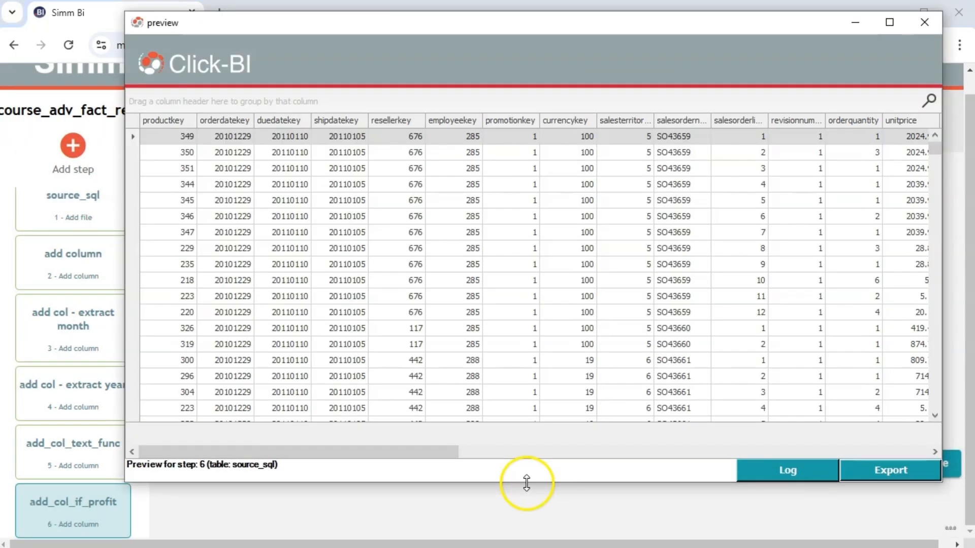
left_click_drag(437, 459, 914, 402)
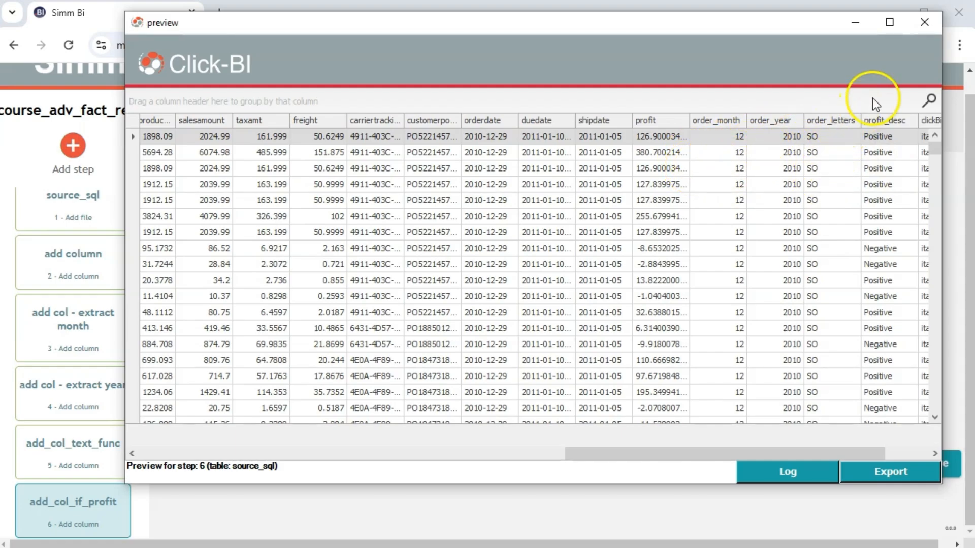
left_click(928, 28)
- Rename the profit column's step to "add column profit calc", save it, and reopen the add_col_if_profit step
left_click(66, 267)
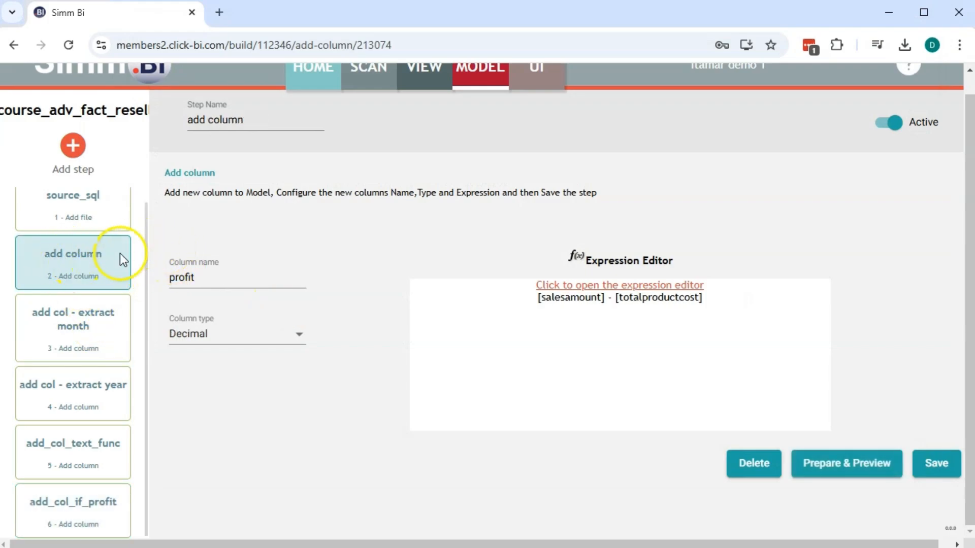
double_click(212, 175)
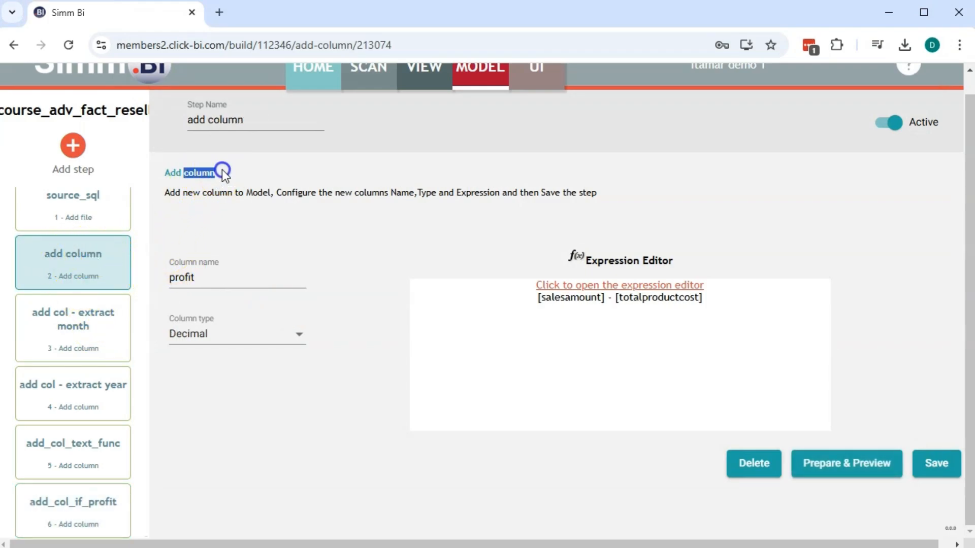
left_click(223, 171)
left_click_drag(239, 120, 287, 147)
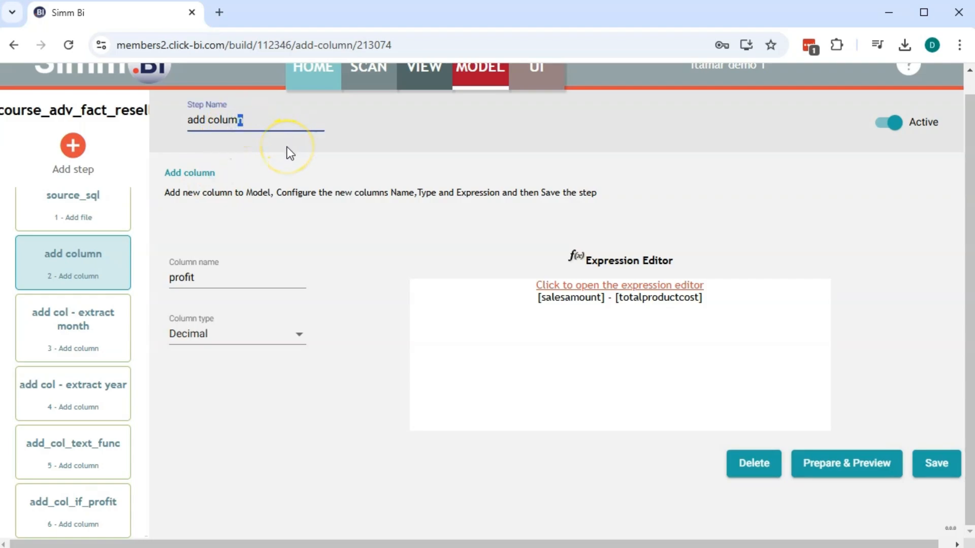
key("End")
type("profit calc")
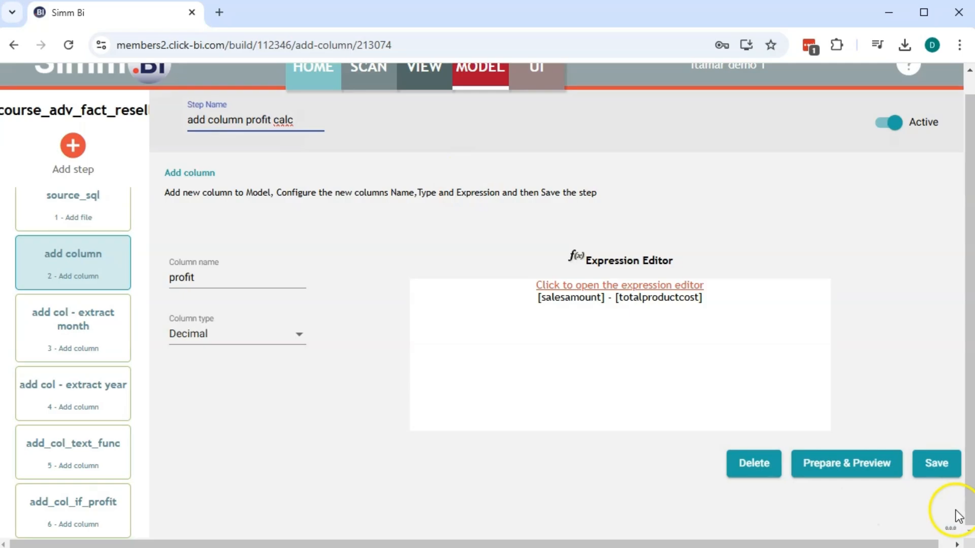
left_click(934, 473)
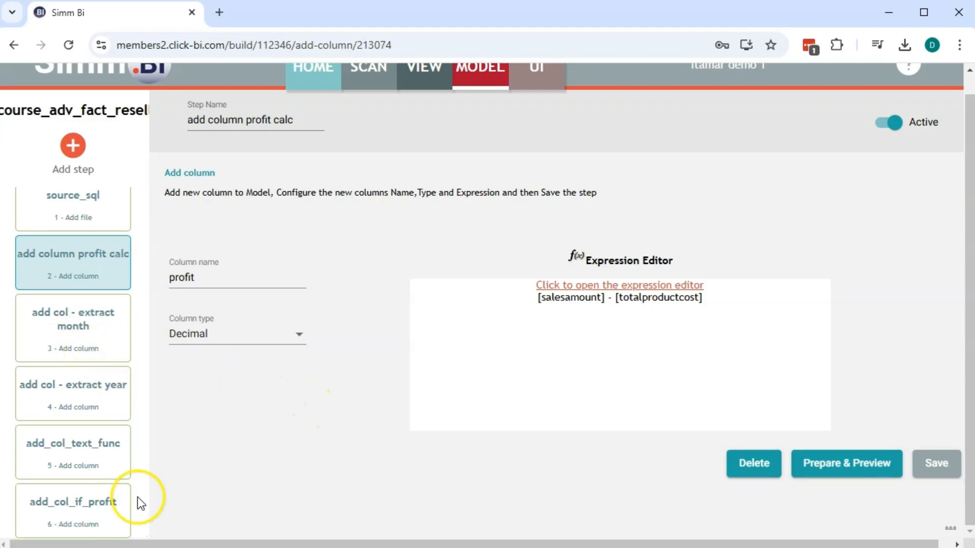
left_click(99, 500)
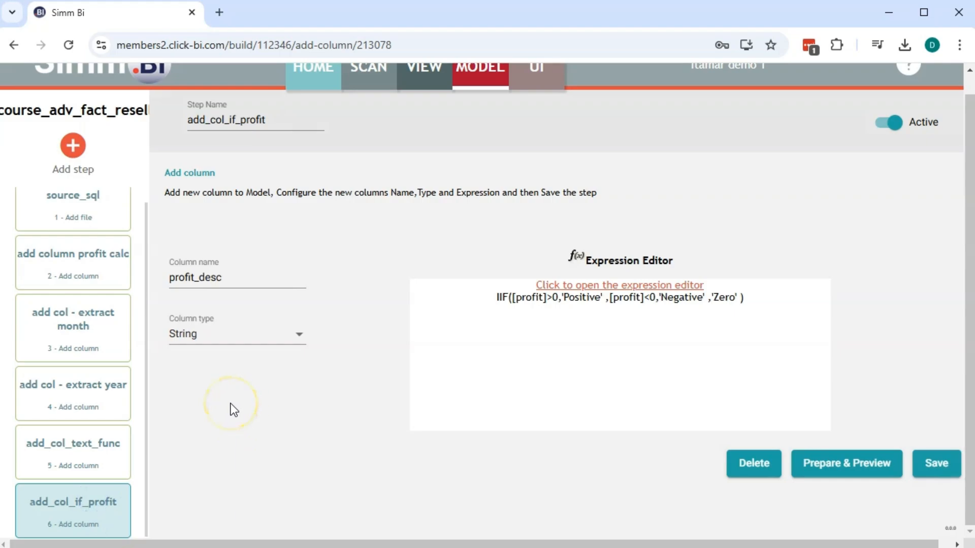